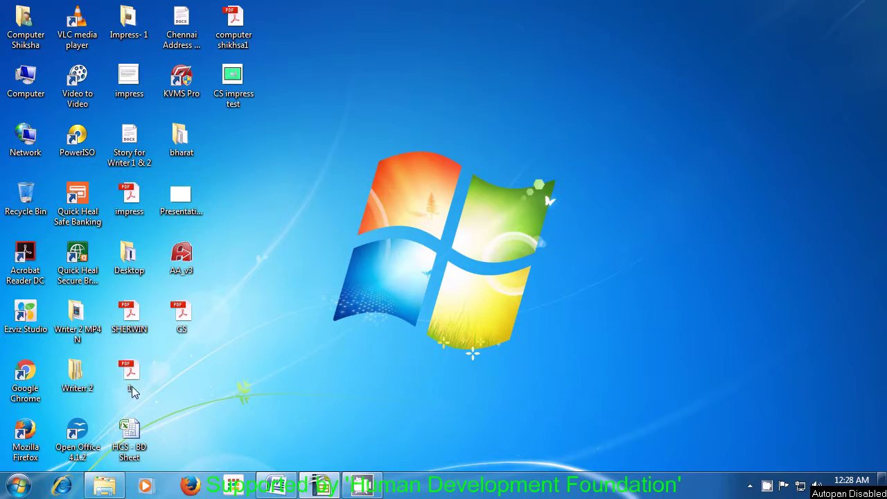
Step: From All Programs, expand the OpenOffice 4.1.1 folder and launch OpenOffice Calc
click(20, 491)
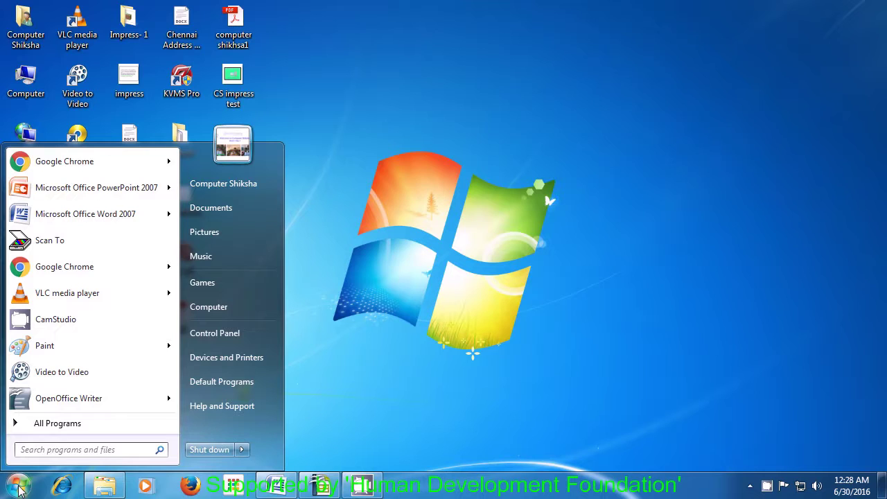
click(48, 426)
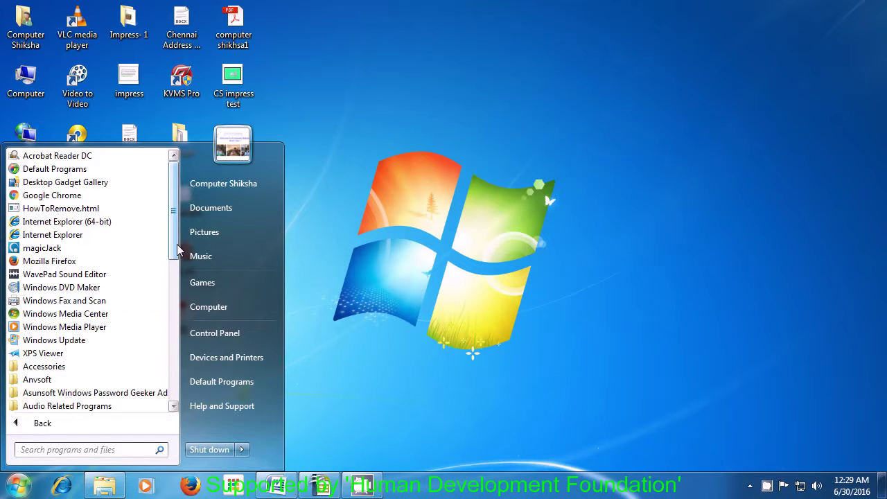
drag(176, 244, 174, 287)
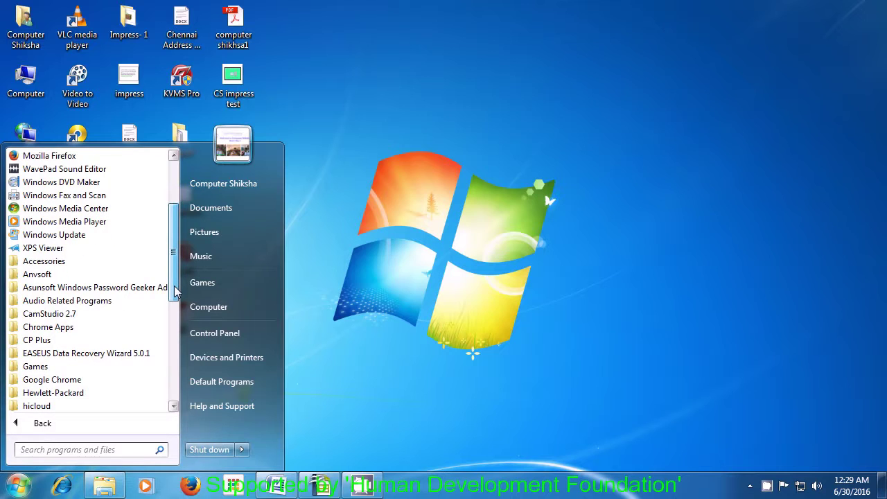
drag(175, 287, 186, 375)
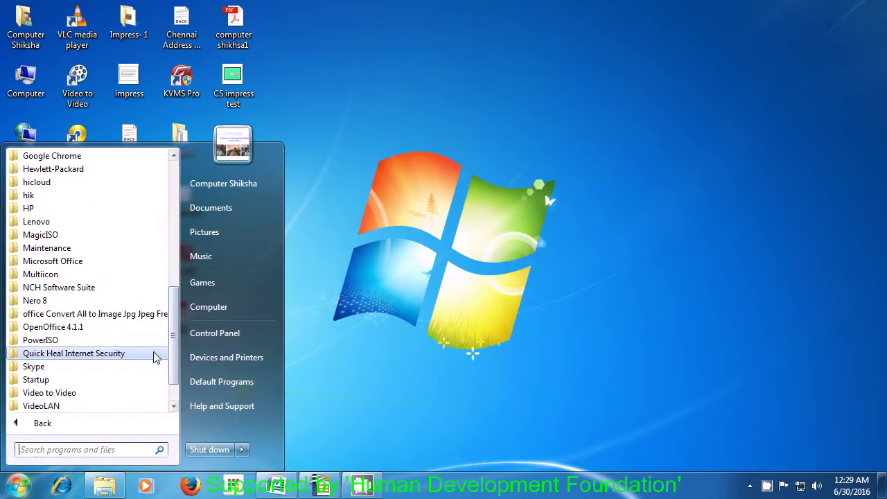
click(83, 331)
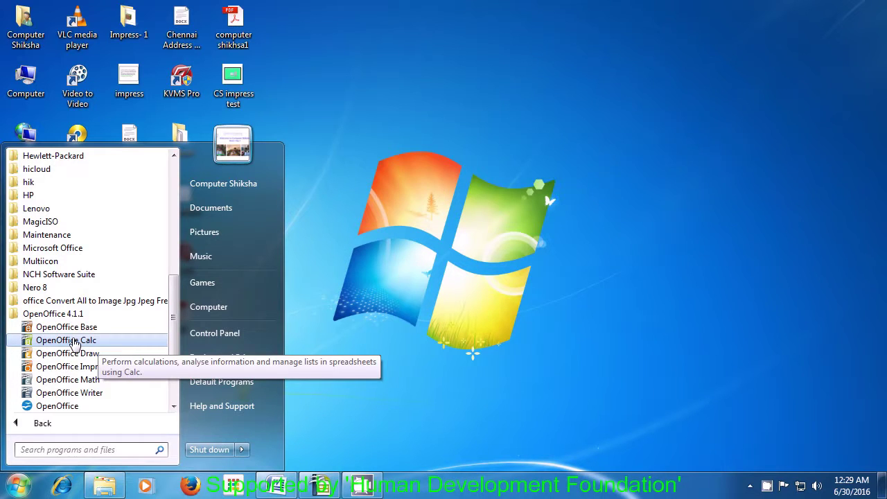
click(66, 340)
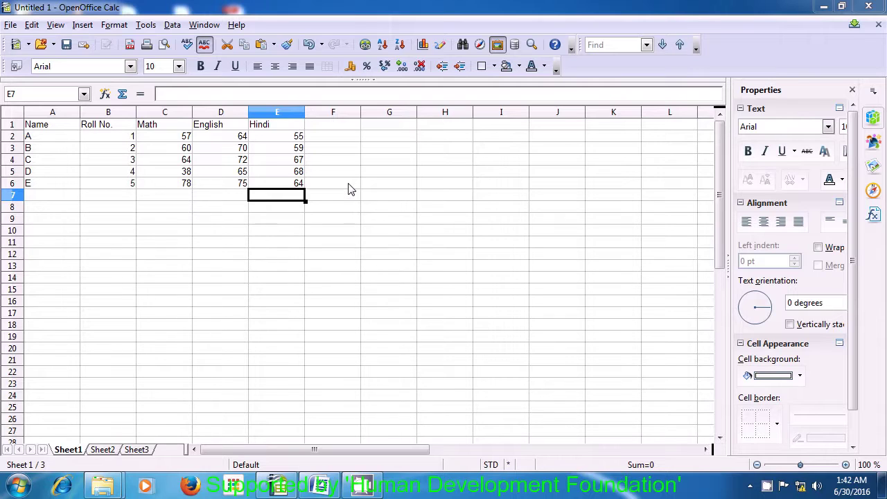
Step: Open Calc's Edit menu to reach Undo
click(31, 27)
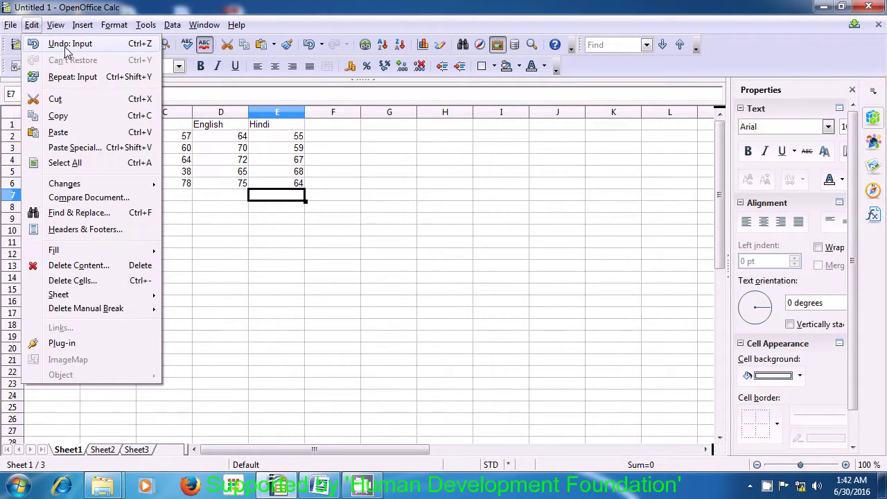
Step: Undo the Hindi, English, Math, roll number and name entries until only 'Name' remains in A1
click(115, 49)
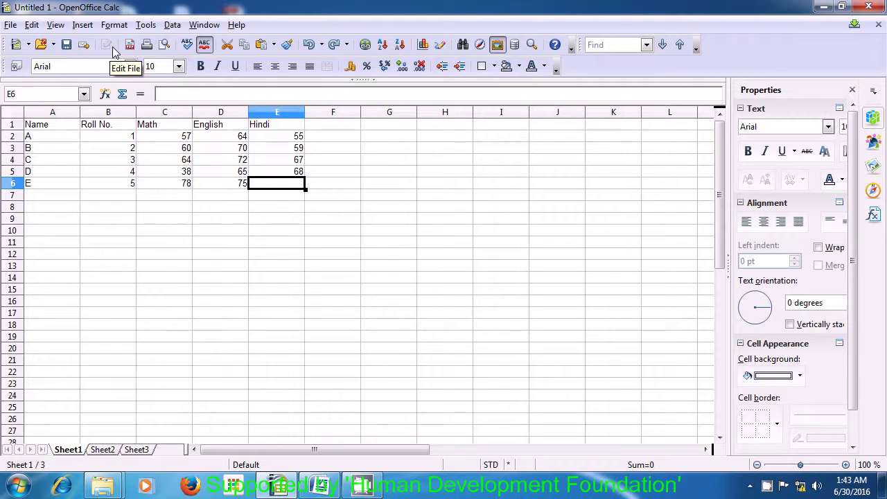
key(ctrl+z)
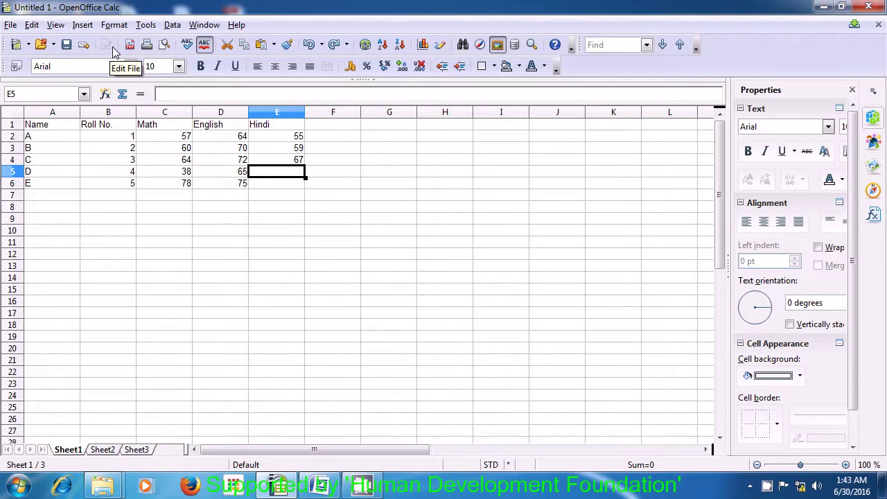
key(ctrl+z)
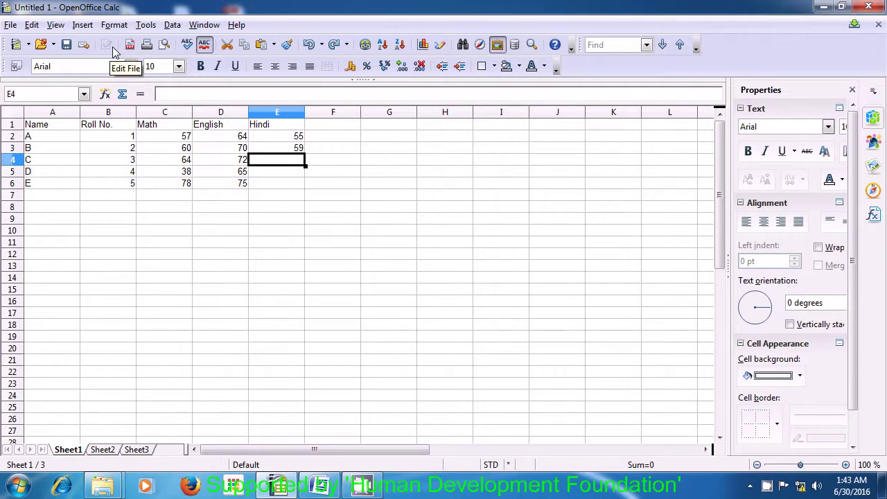
key(ctrl+z)
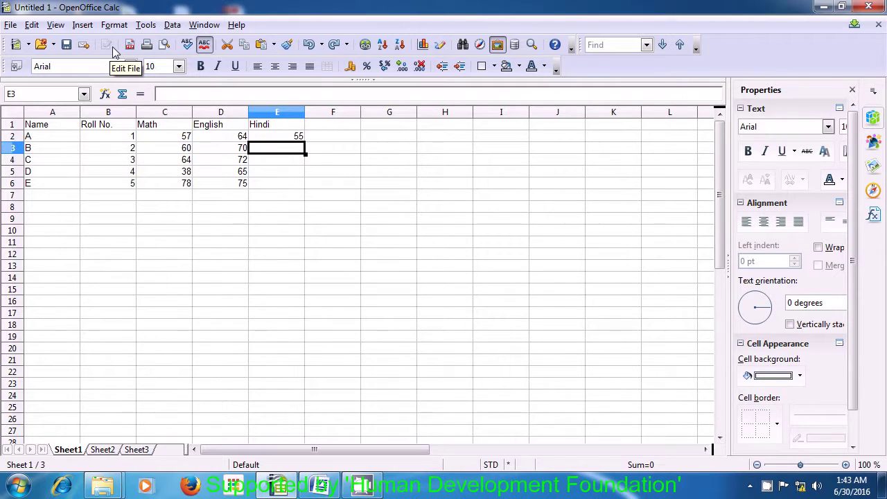
key(ctrl+z)
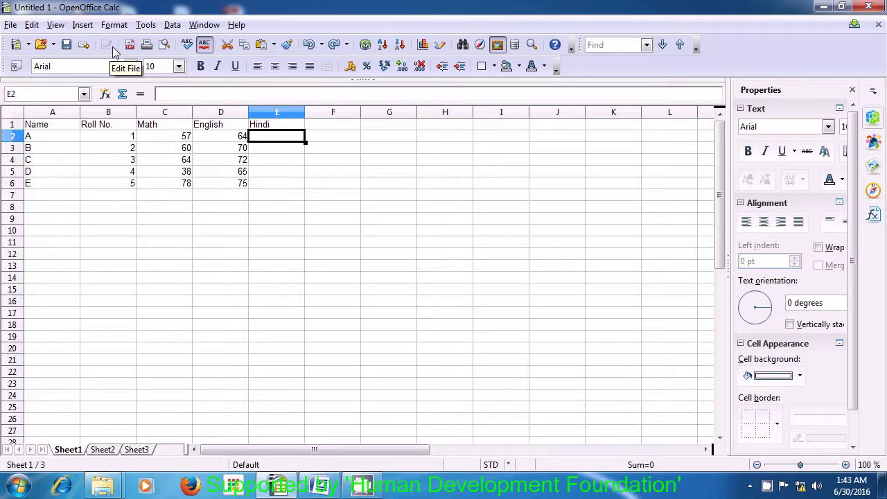
key(ctrl+z)
key(ctrl+z)
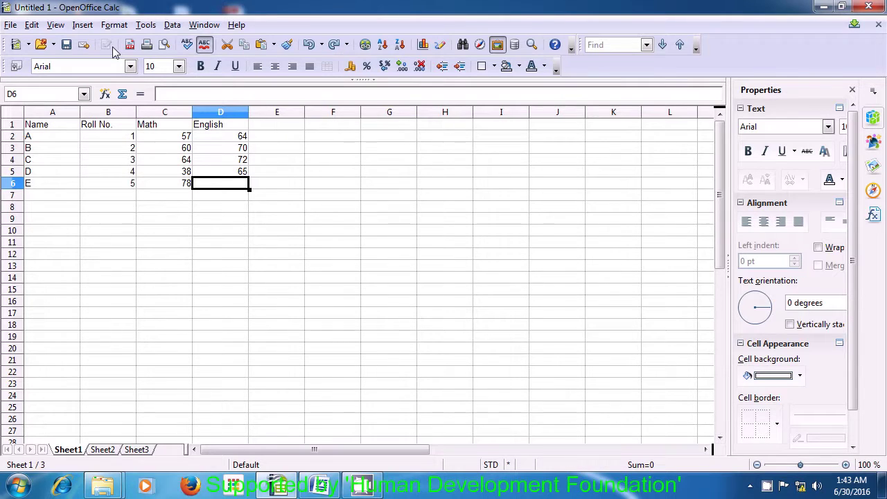
key(ctrl+z)
key(ctrl+z)
key(ctrl+z)
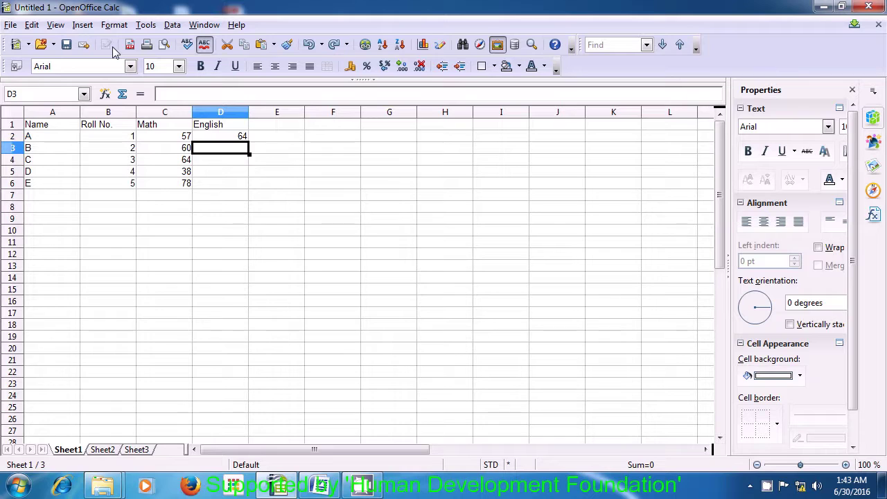
key(ctrl+z)
key(ctrl+z)
key(ctrl+z)
key(ctrl+z)
key(ctrl+z)
key(ctrl+z)
key(ctrl+z)
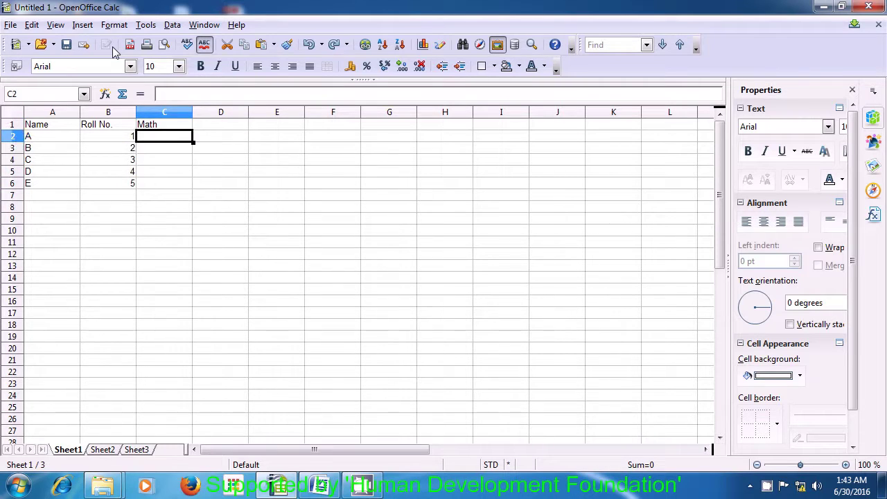
key(ctrl+z)
key(ctrl+z)
key(ctrl+z)
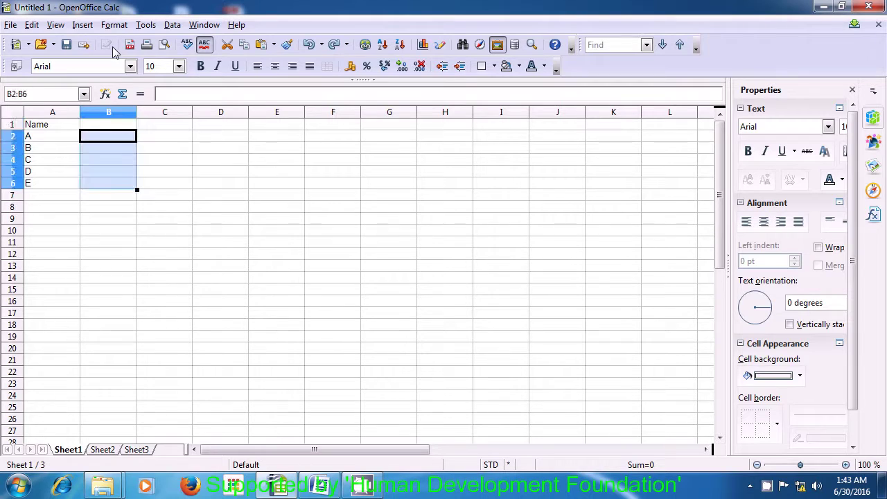
key(ctrl+z)
key(ctrl+z)
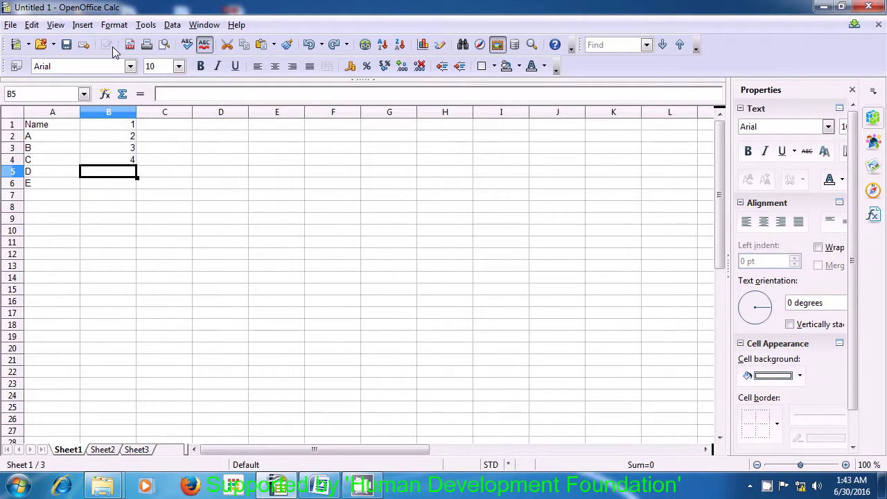
key(ctrl+z)
key(ctrl+z)
key(ctrl+z)
key(ctrl+z)
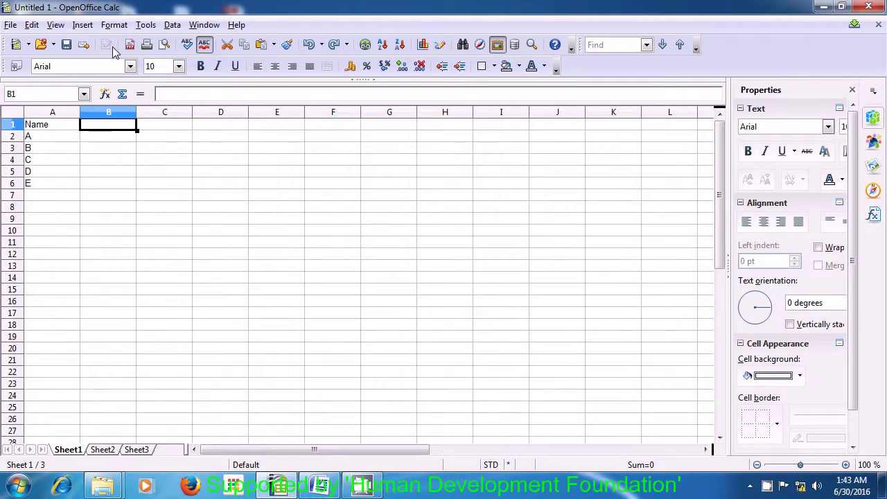
key(ctrl+z)
key(ctrl+z)
key(ctrl+z)
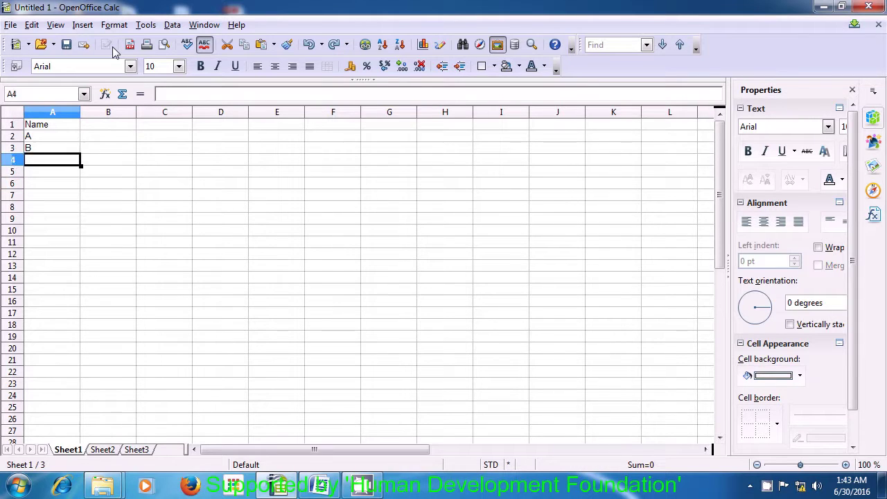
key(ctrl+z)
key(ctrl+z)
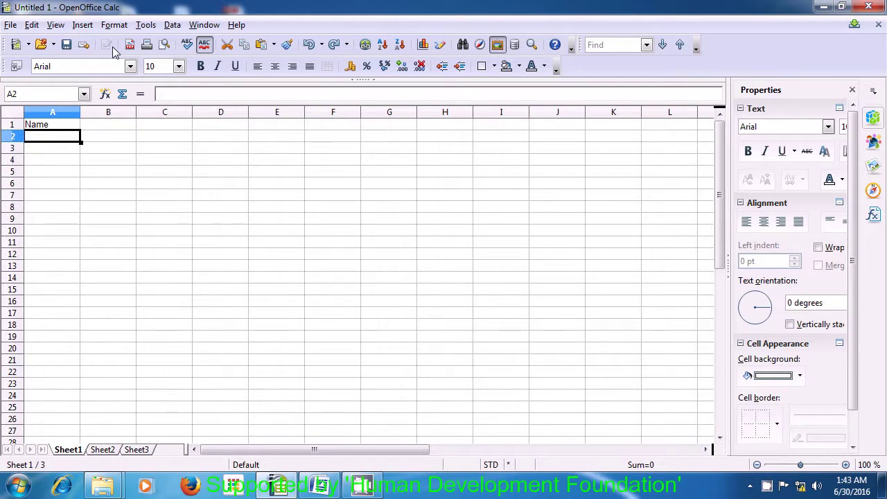
key(ctrl+z)
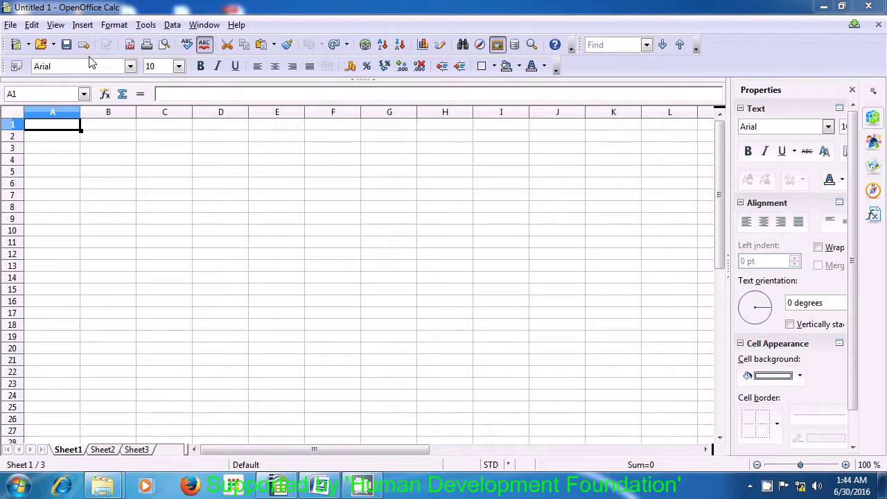
Step: Open the Edit menu to reach Redo
click(32, 30)
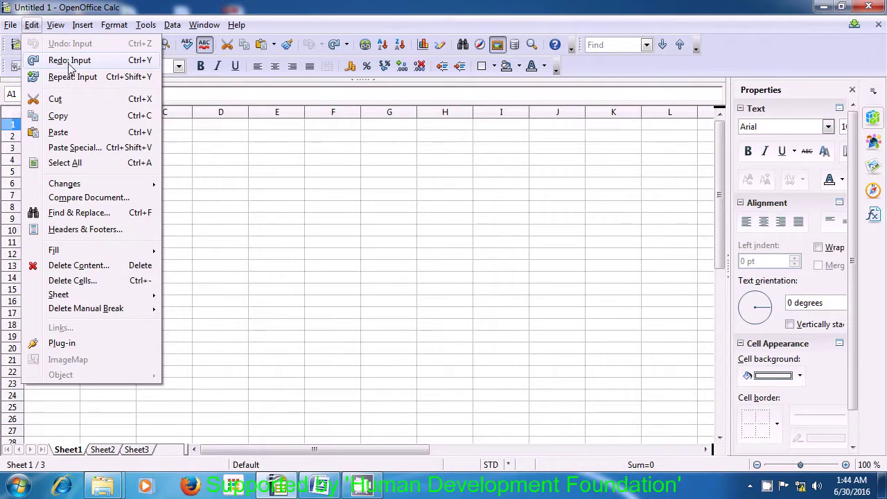
Step: Redo the Name heading in A1 and enter student names A, B, C, D, E below it
click(103, 64)
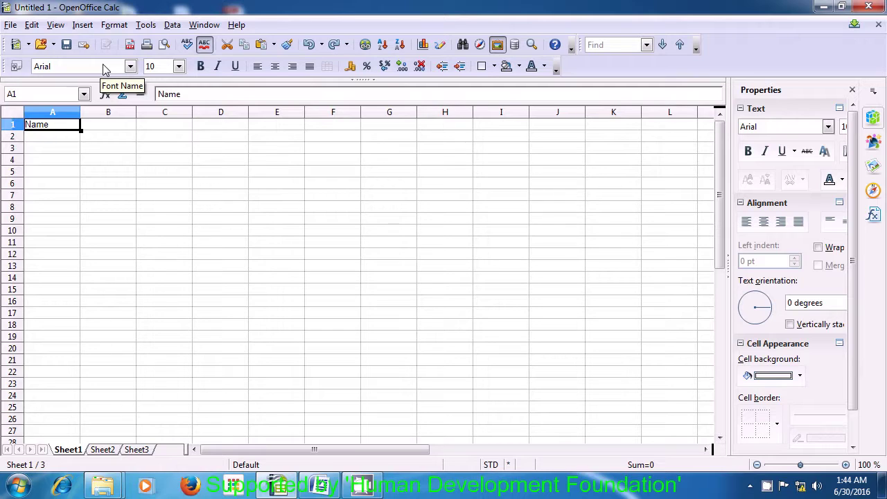
key(Return)
text(A)
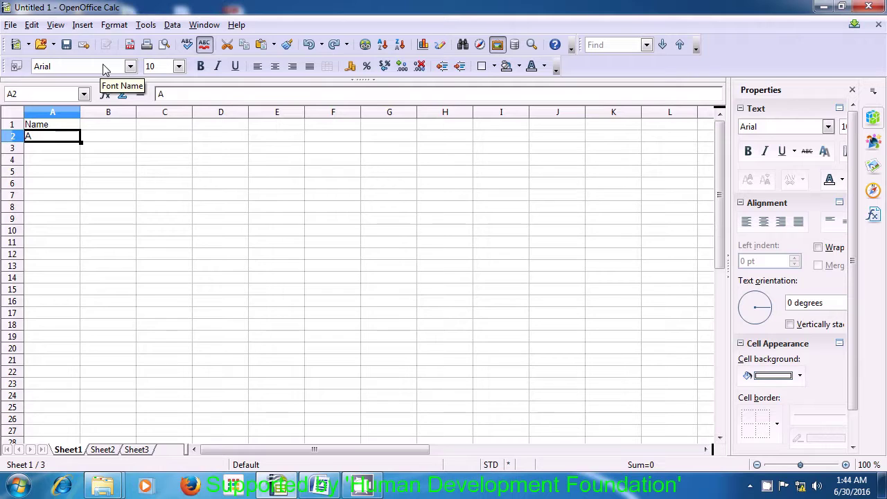
key(Return)
text(B)
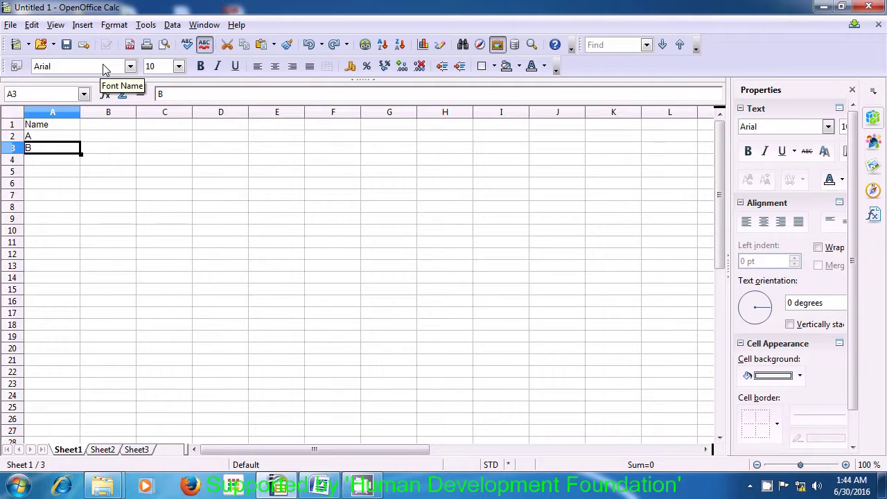
key(Return)
text(C)
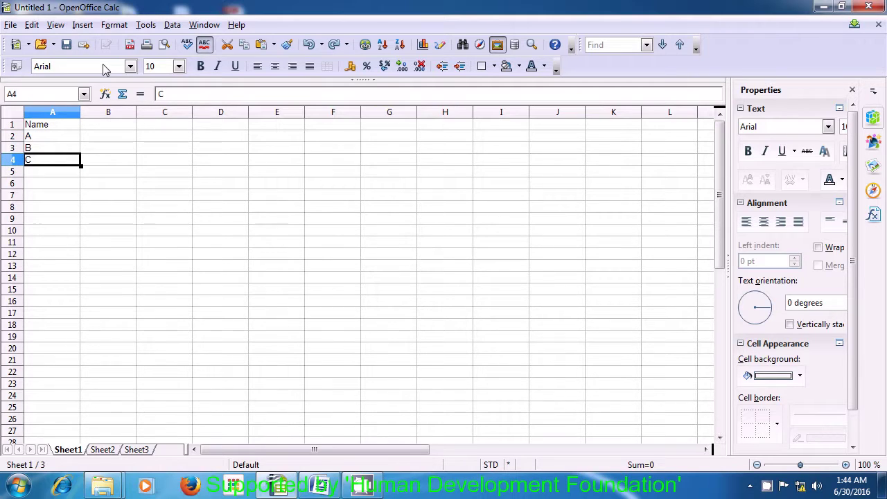
key(Return)
text(D)
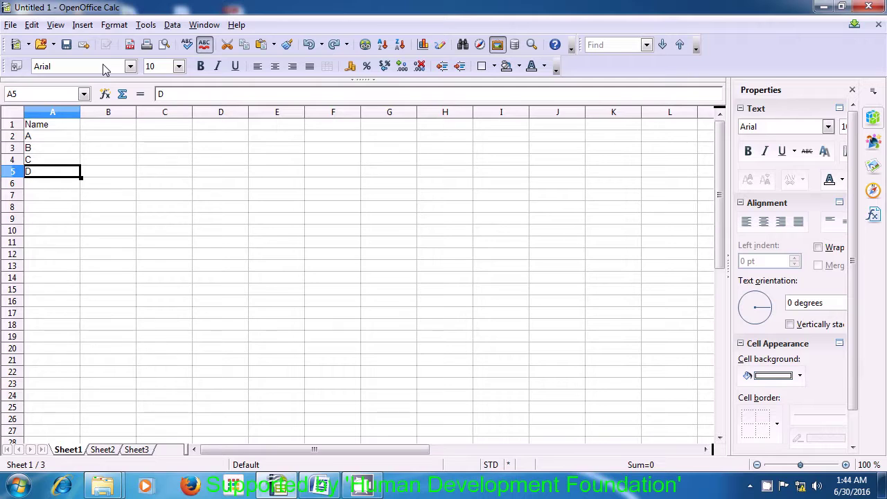
key(Return)
text(E)
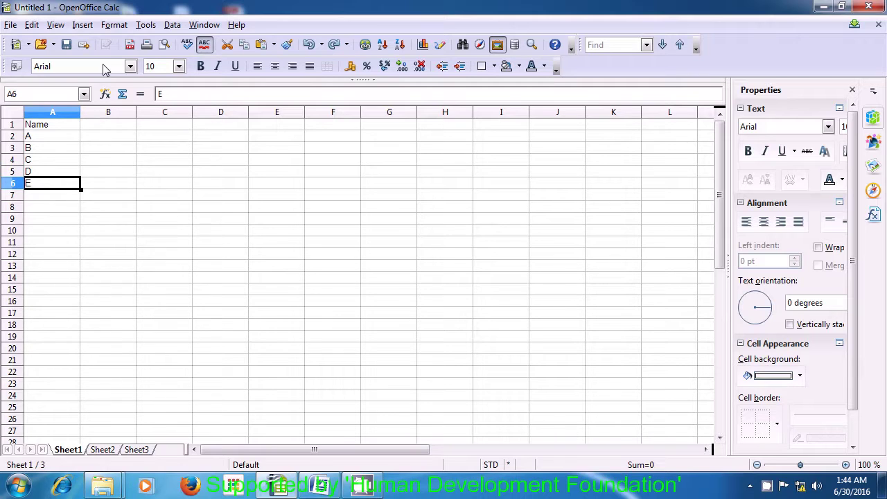
text(1)
key(Return)
Step: Enter roll numbers 2–5, then remove the misplaced entries and undo back to the Roll No. column
text(2)
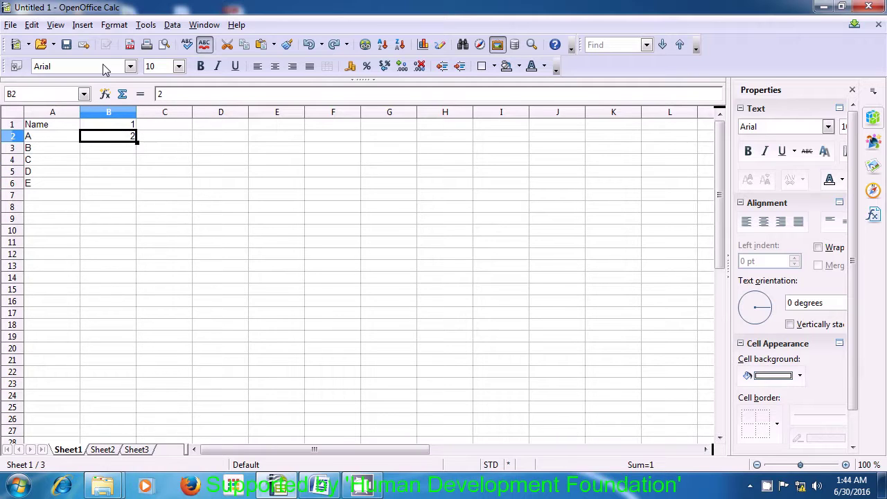
key(Return)
text(3)
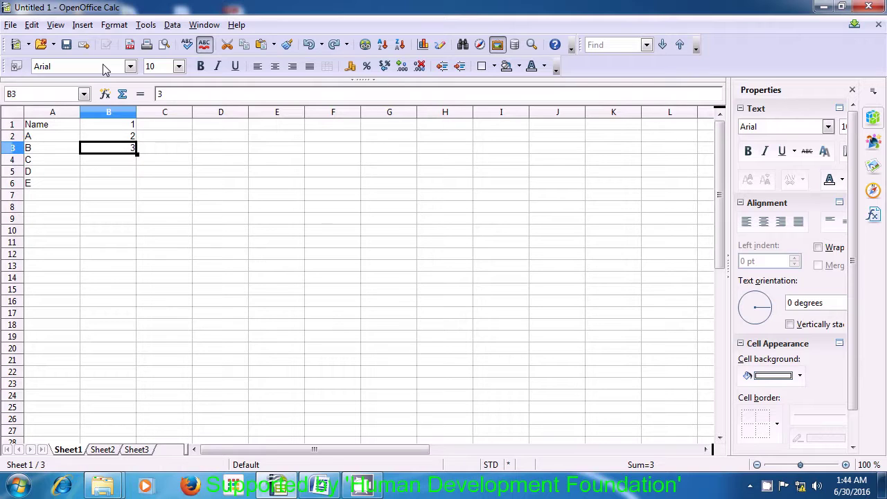
key(Return)
text(4)
key(Return)
text(5)
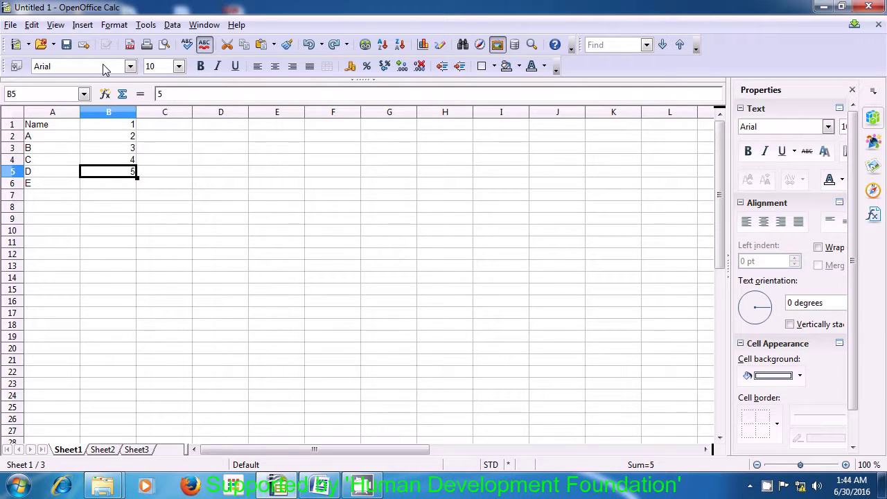
key(ctrl+shift+Up)
key(Delete)
key(ctrl+z)
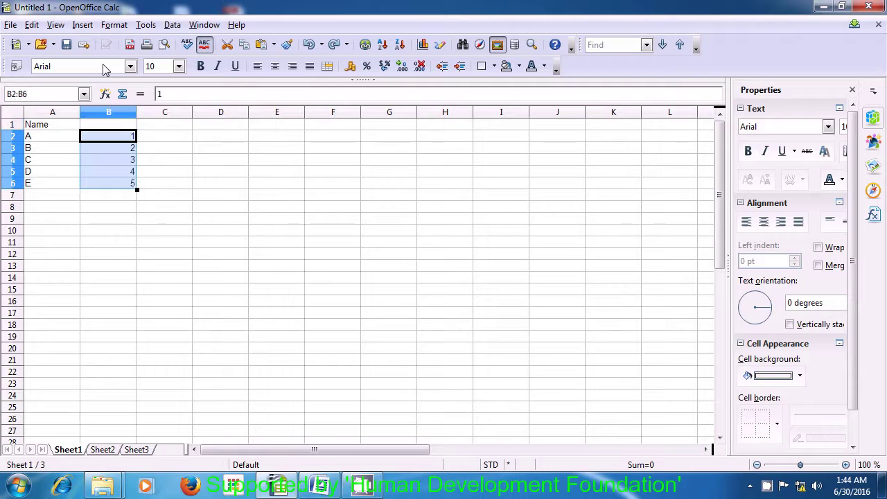
key(ctrl+z)
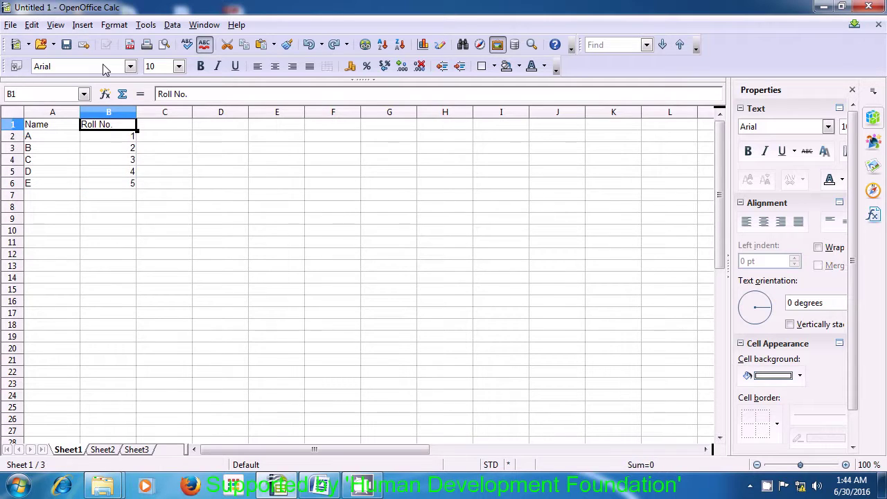
Step: Add the Math column with marks 57, 60, 64, 38 and 78
key(Right)
text(Math)
key(Return)
text(57)
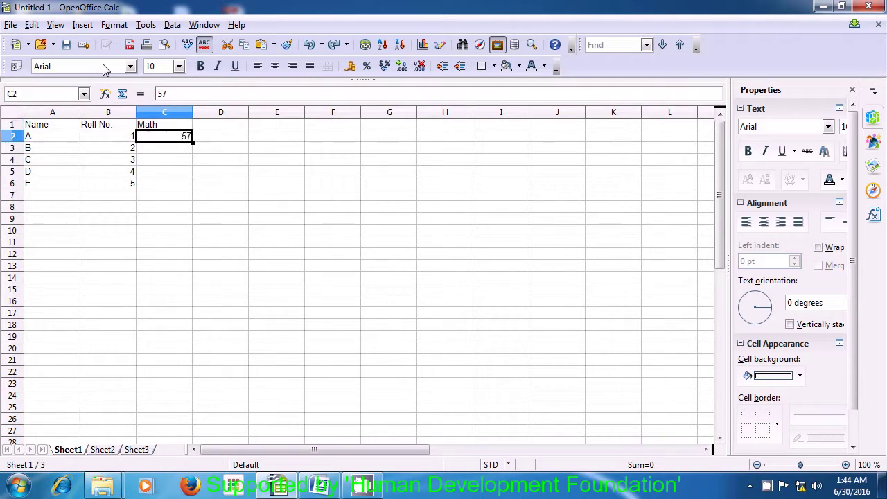
key(Return)
text(60)
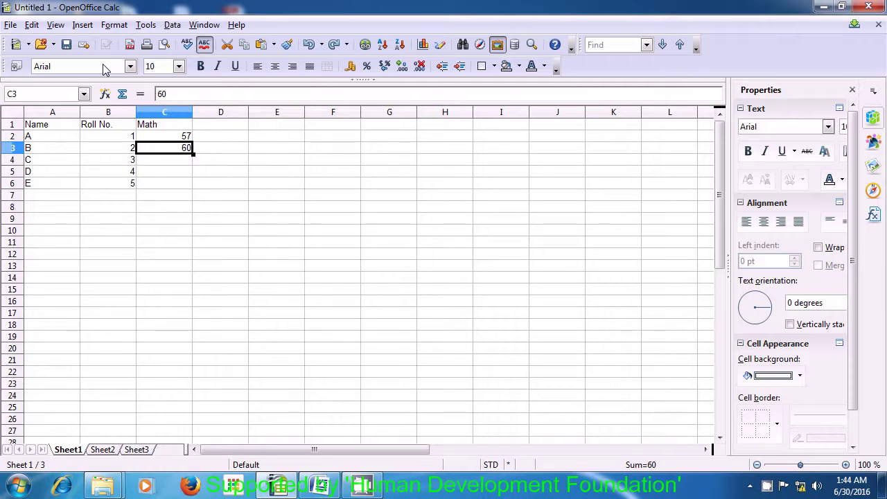
key(Return)
text(64)
key(Return)
text(38)
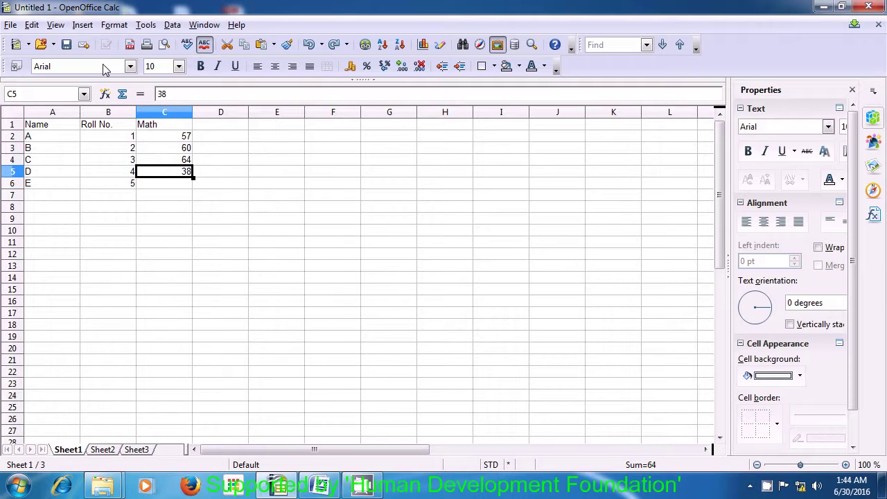
key(Return)
text(78)
Step: Add the English column with marks 64, 70, 72, 65 and 75
key(ctrl+Up)
key(Right)
text(English)
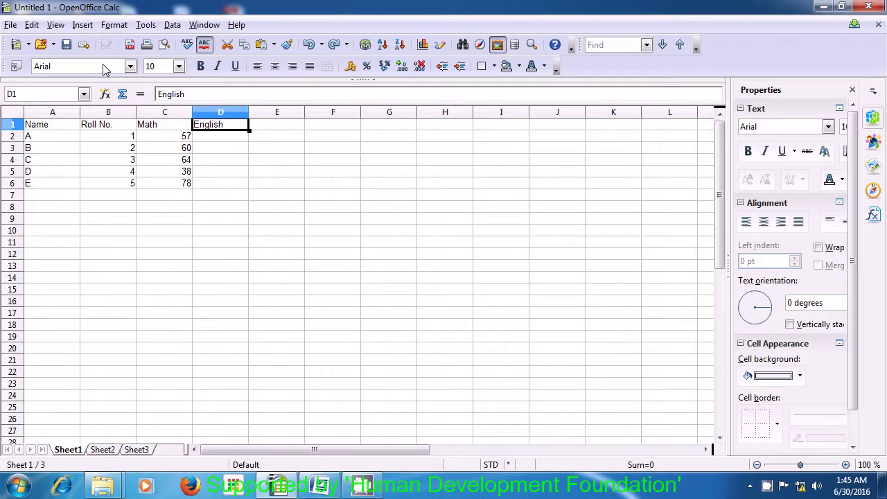
key(Return)
text(64)
key(Return)
text(70)
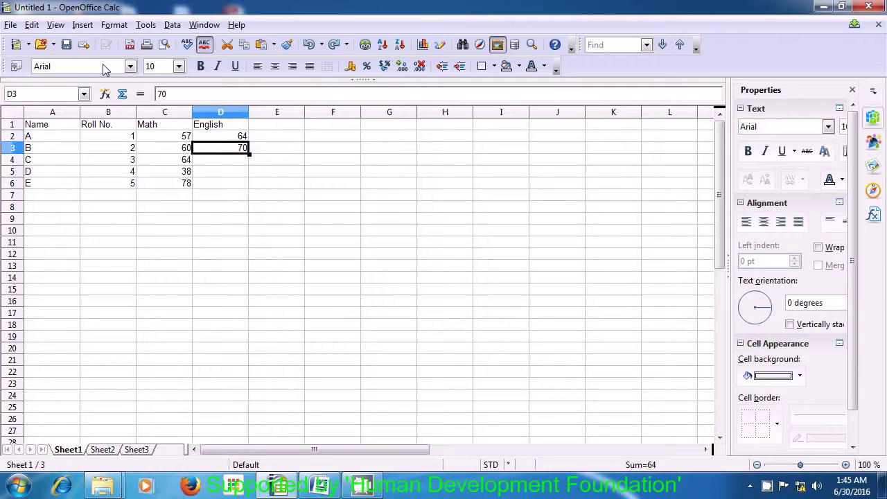
key(Return)
text(72)
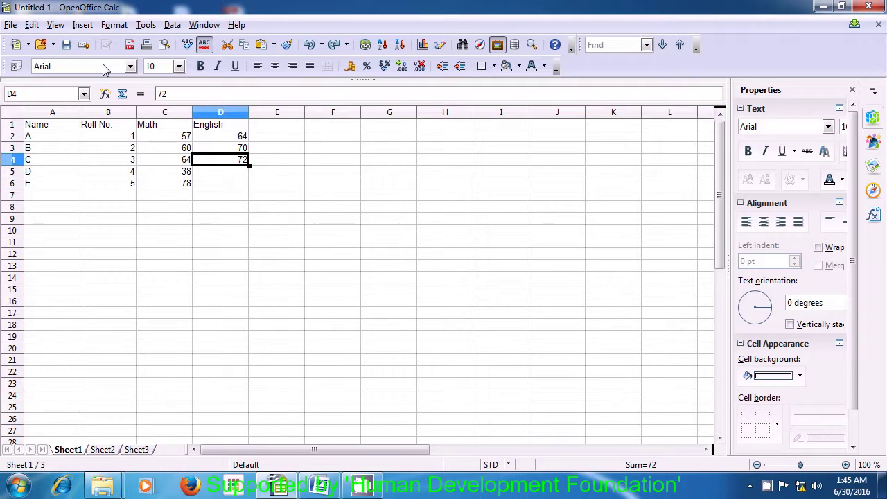
key(Return)
text(65)
key(Return)
text(75)
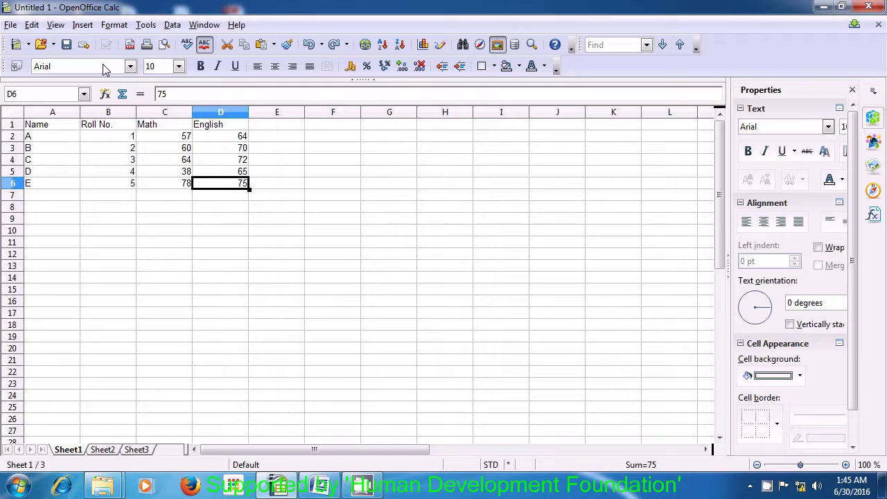
Step: Add the Hindi column with marks 55, 59, 67, 68 and 64
key(ctrl+Up)
key(Right)
text(Hindi)
key(Return)
text(55)
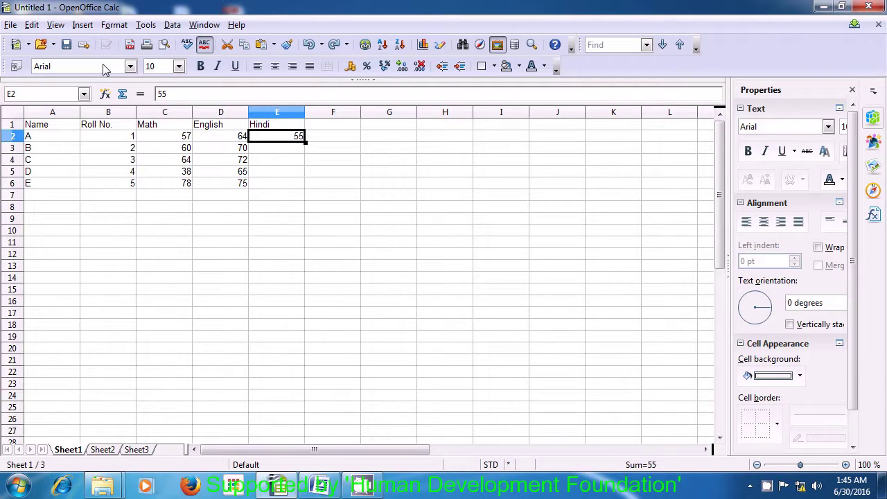
key(Return)
text(59)
key(Return)
text(67)
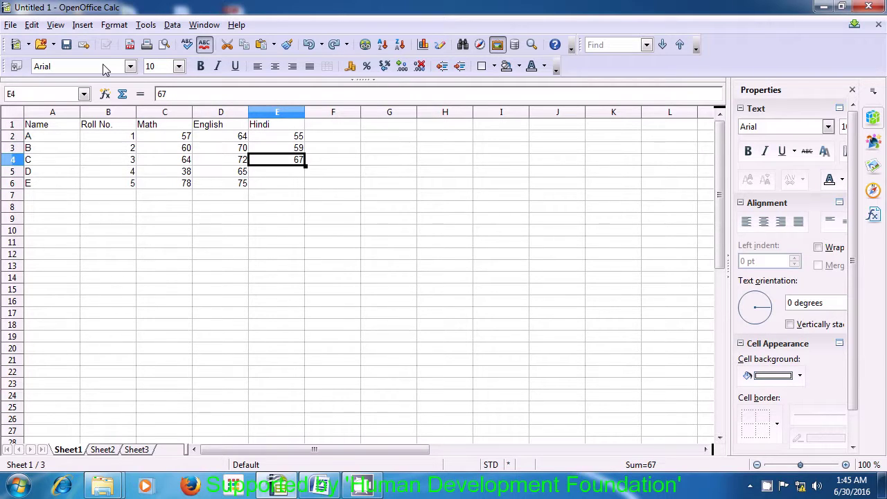
key(Return)
text(68)
key(ctrl+y)
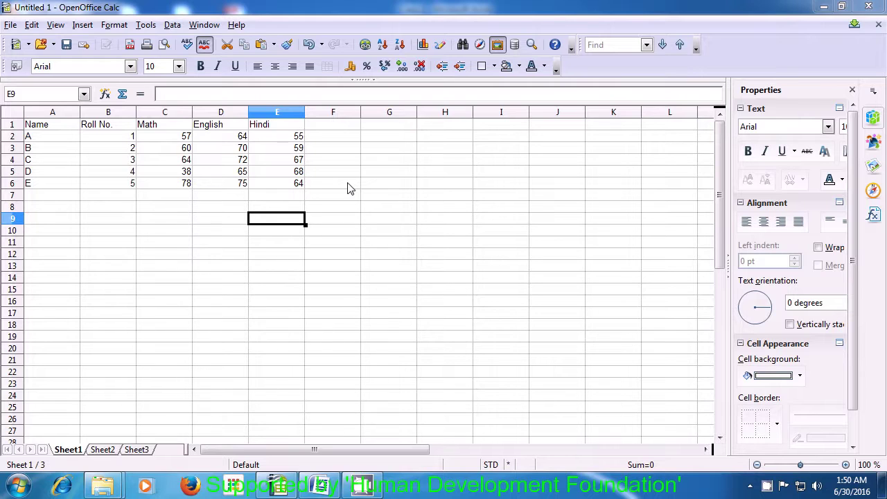
click(57, 129)
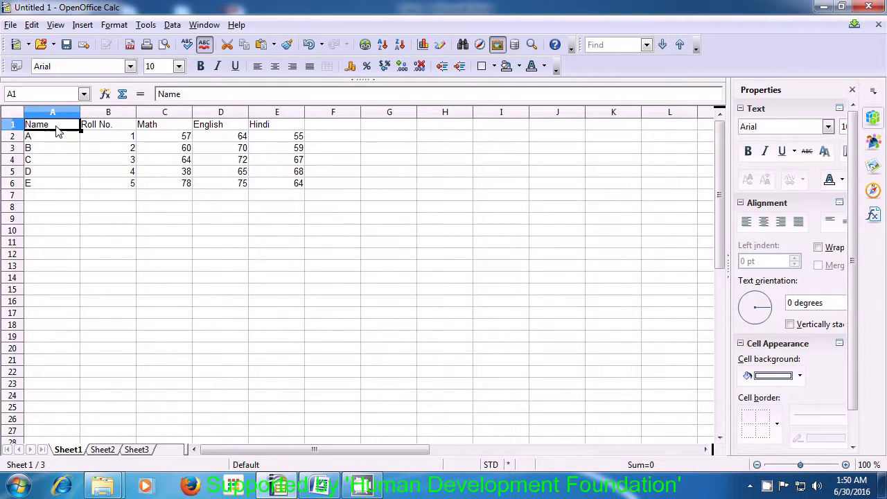
Step: Select the marks table A1:E6 on Sheet1 and remove it, then go to Sheet2
mouse_move(57, 128)
mouse_down()
mouse_move(222, 147)
mouse_move(272, 186)
mouse_up()
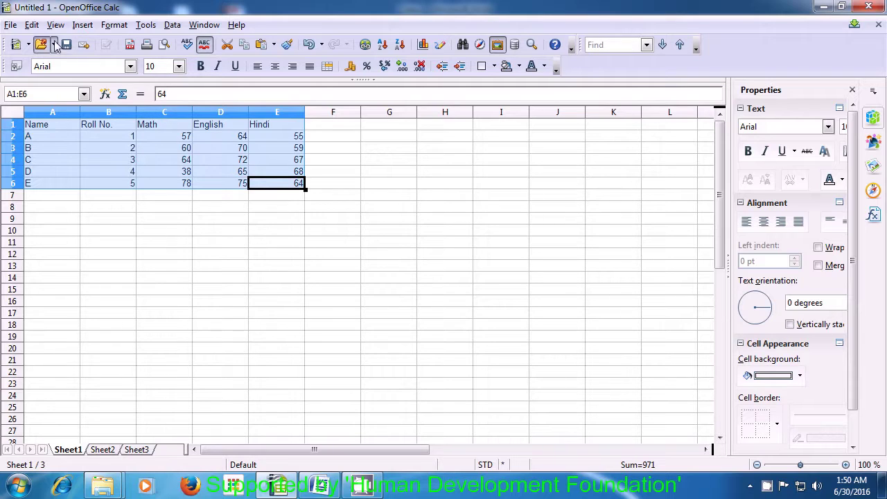
click(32, 26)
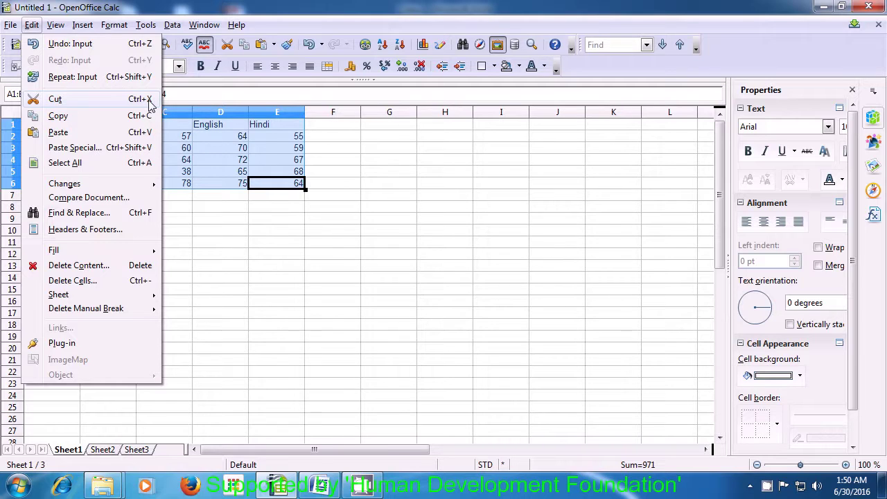
click(281, 189)
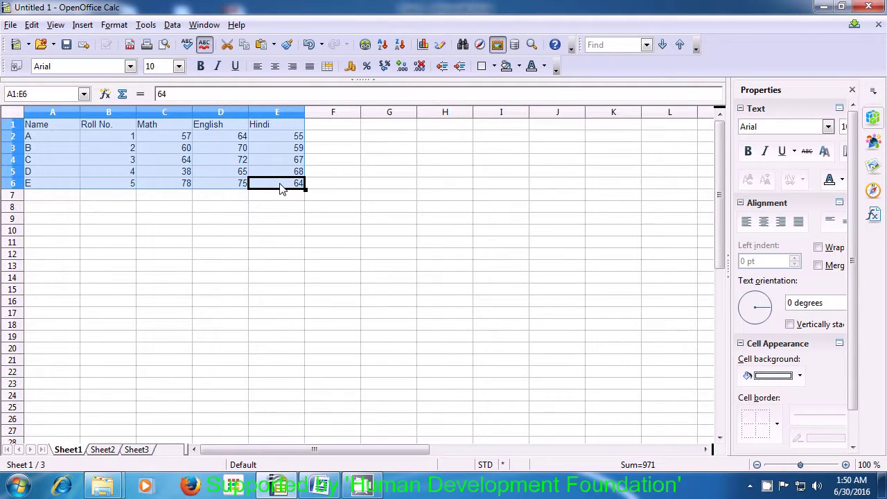
key(Delete)
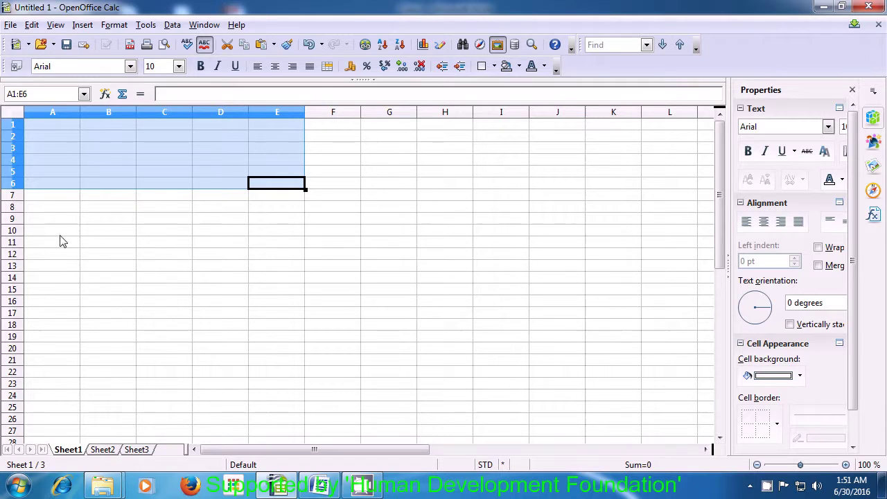
click(103, 451)
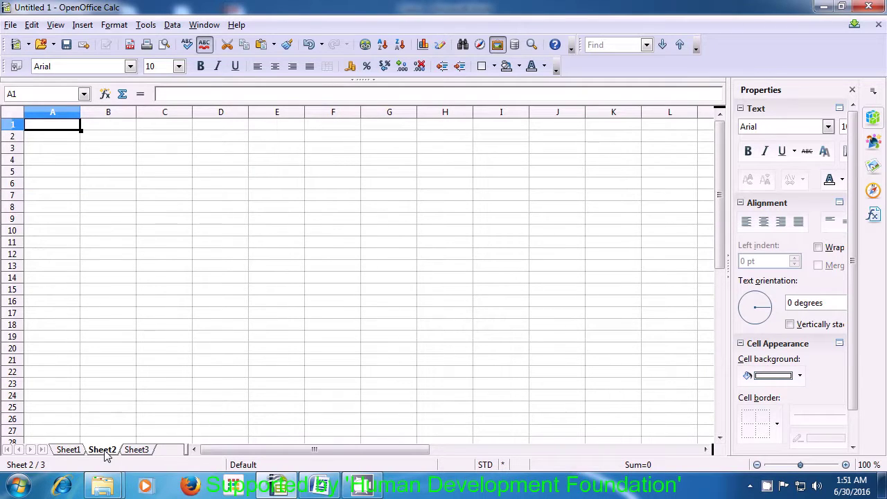
Step: Paste the marks table into Sheet2 starting at cell A1
click(114, 131)
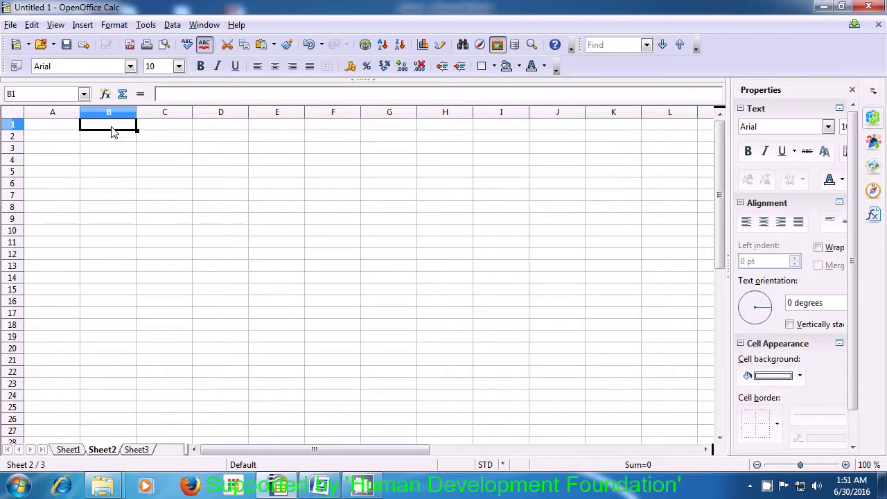
click(46, 129)
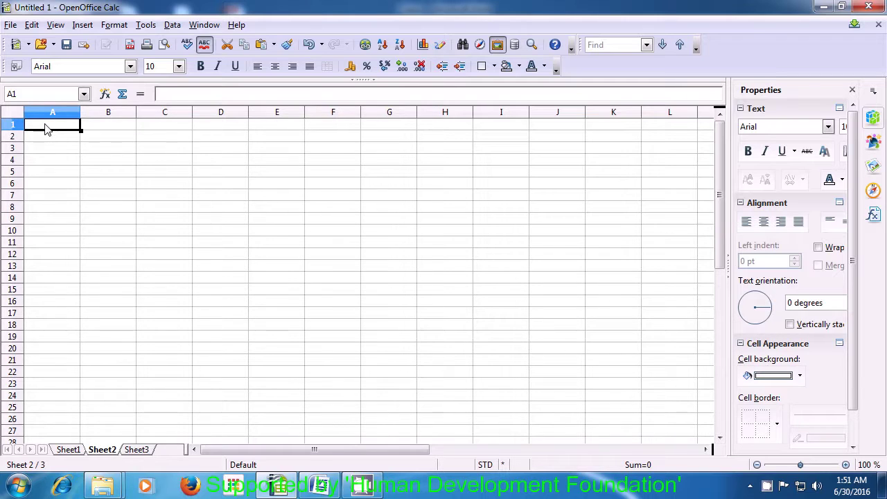
text(Name	Roll No.	Math	English	Hindi A	1	57	64	55 B	2	60	70	59 C	3	64	72	67 D	4	38	65	68 E	5	78	75	64)
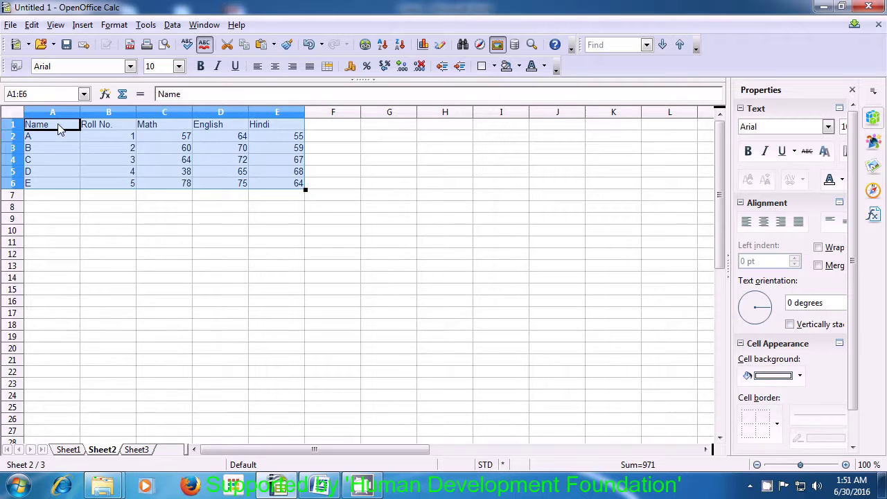
click(31, 25)
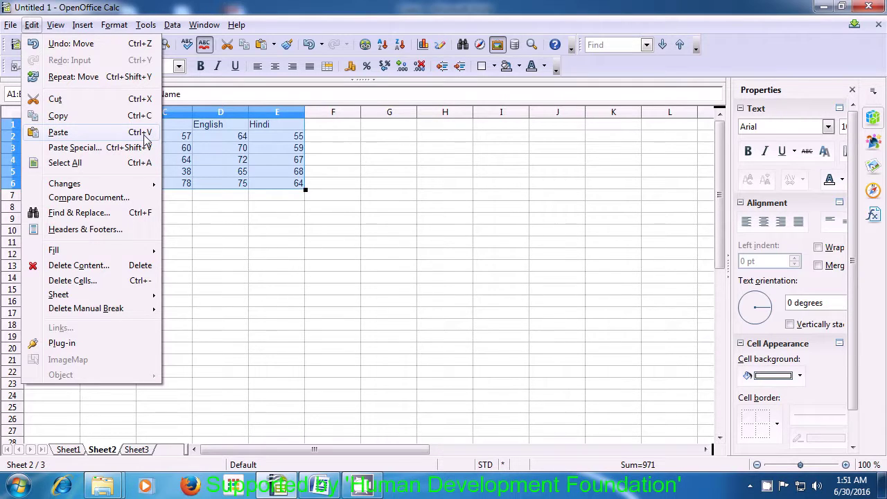
key(Escape)
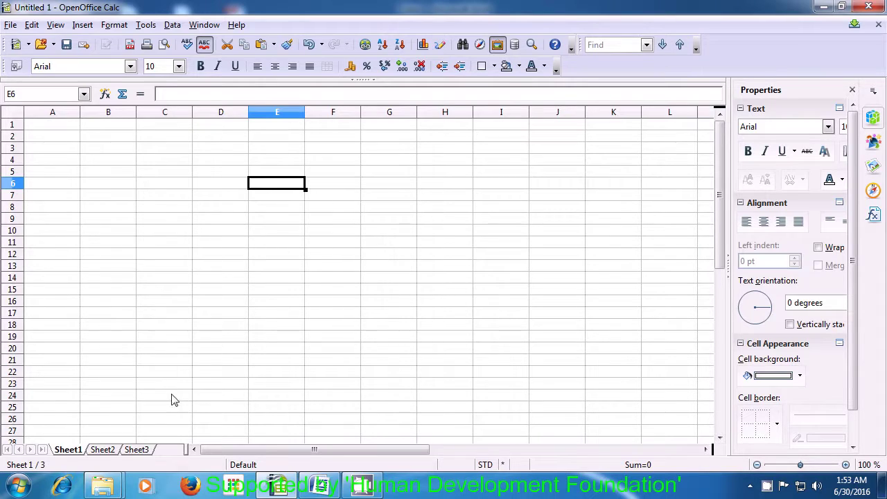
Step: Switch to Sheet2 showing the marks table in A1:E6
click(103, 450)
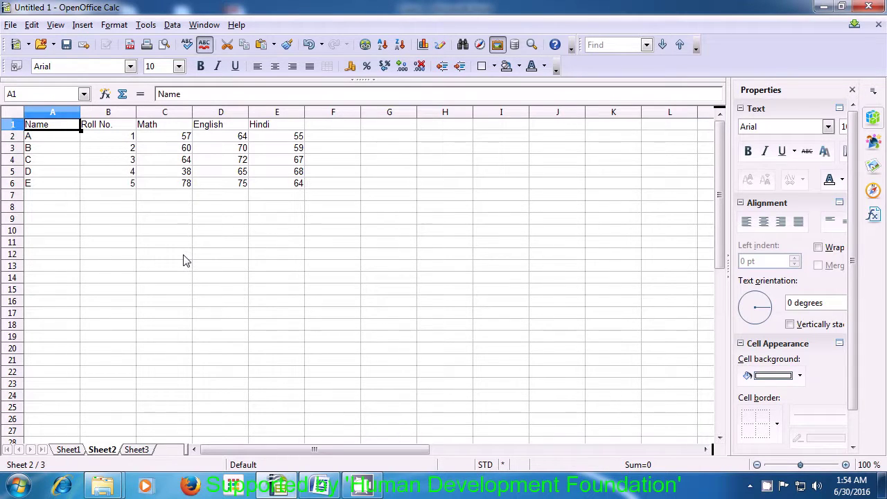
Step: Select the Sheet2 marks table A1:E6, copy it with Edit > Copy, and go to Sheet1
key(shift+Right)
key(shift+Right)
key(shift+Right)
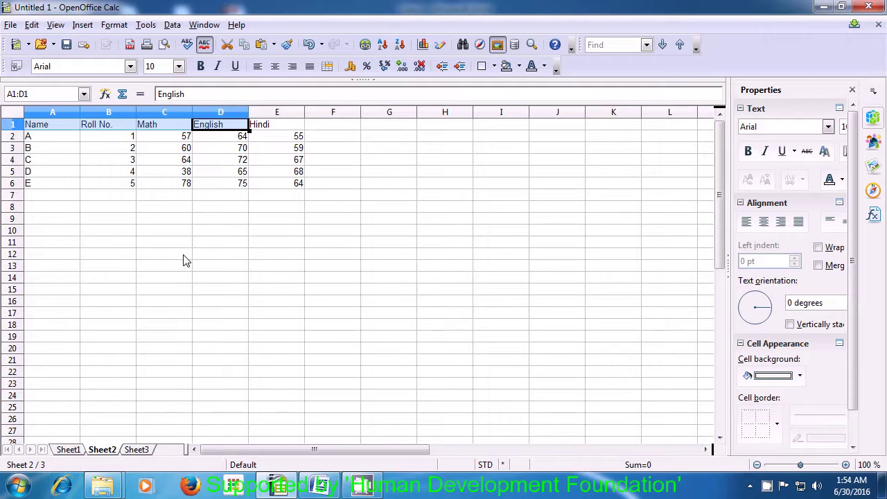
key(shift+Right)
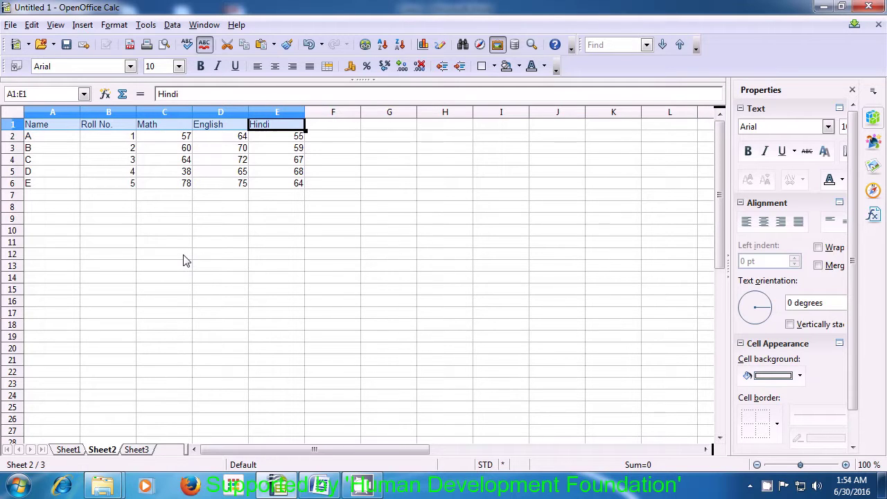
key(shift+Down)
key(shift+Down)
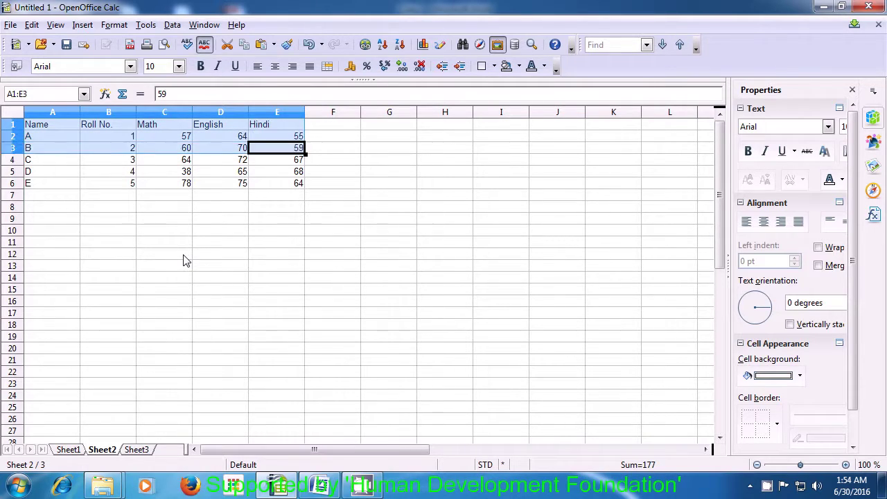
key(shift+Down)
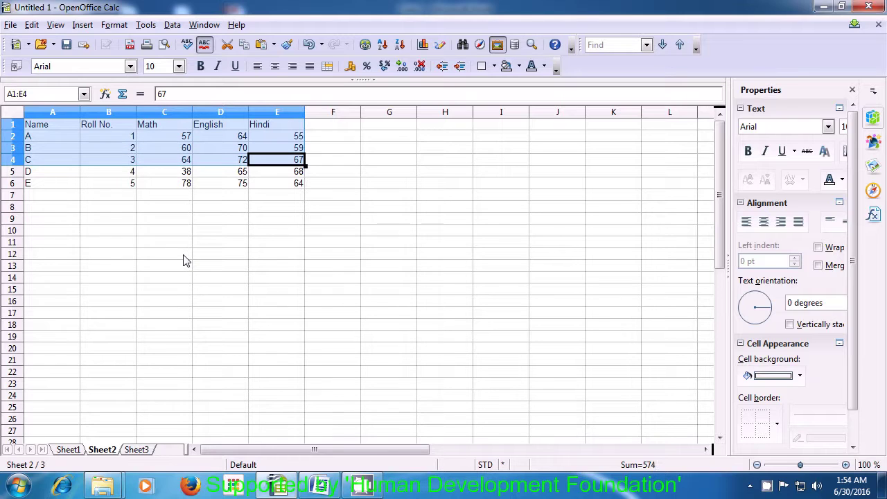
key(shift+Down)
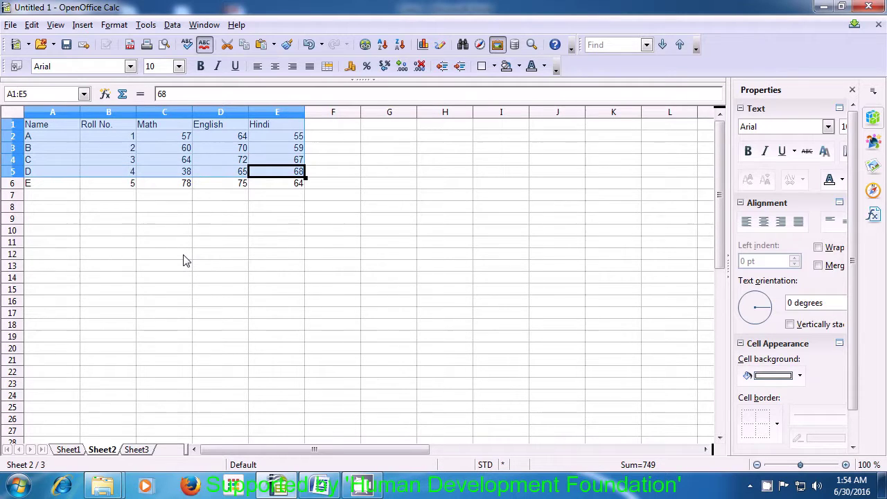
key(shift+Down)
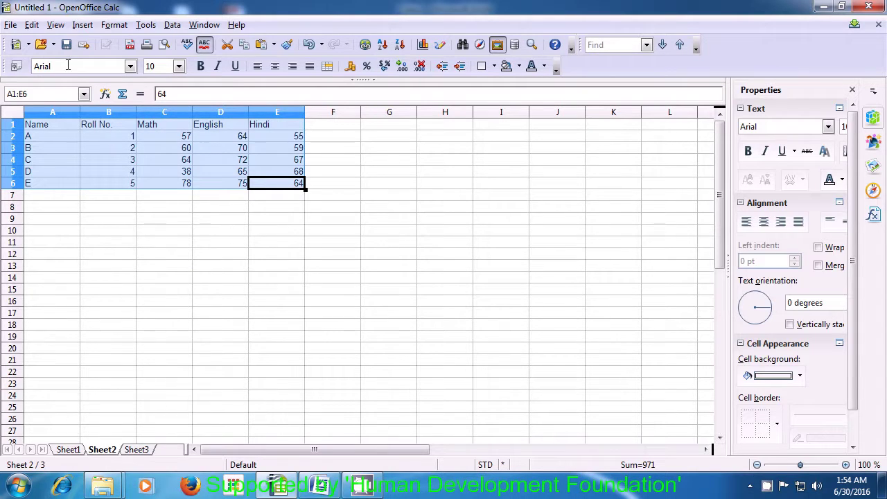
click(31, 25)
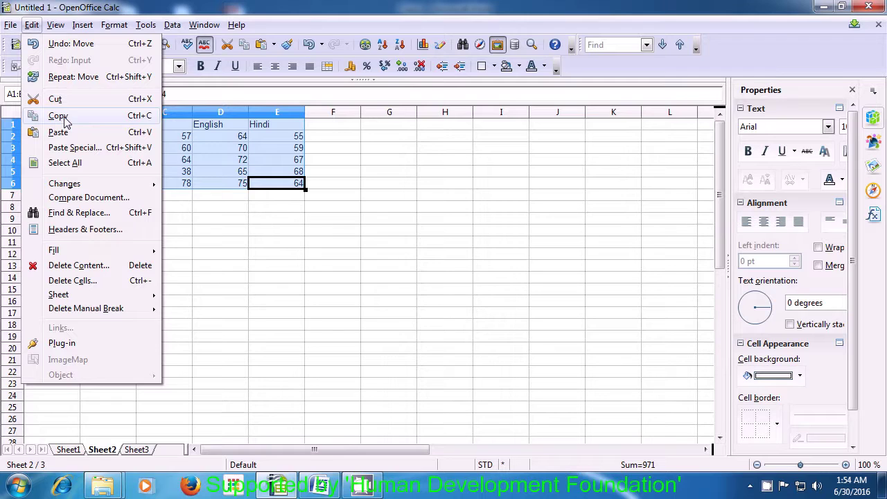
click(58, 116)
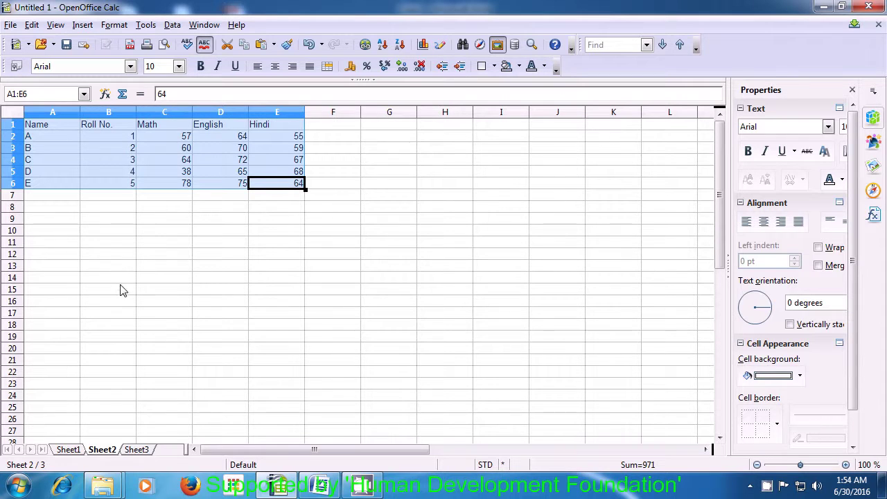
click(69, 450)
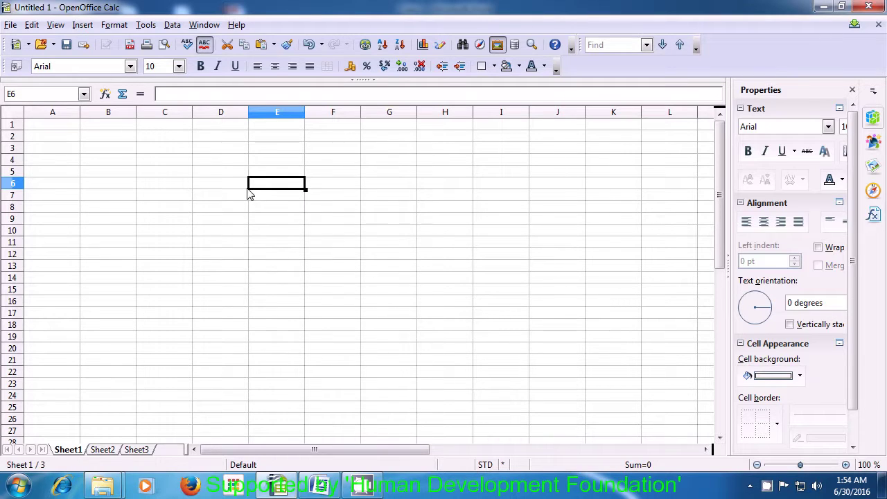
Step: Paste the marks table into Sheet1 at A1, then deselect it by picking C9
click(51, 128)
key(ctrl+v)
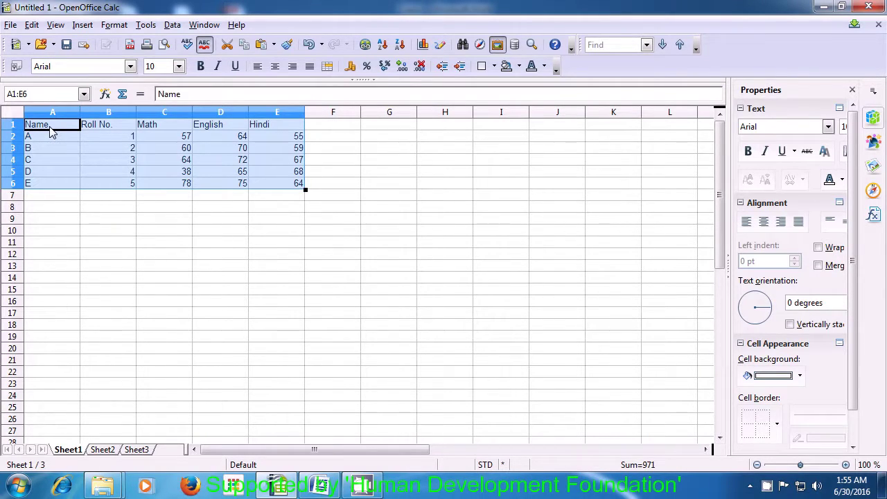
click(150, 227)
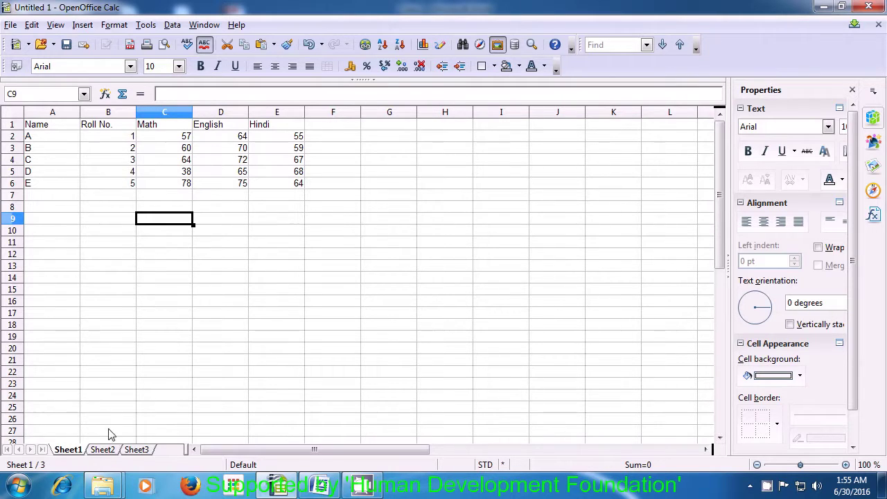
Step: Compare Sheet2 with Sheet1, then return to Sheet2 and select empty cell D11
click(110, 450)
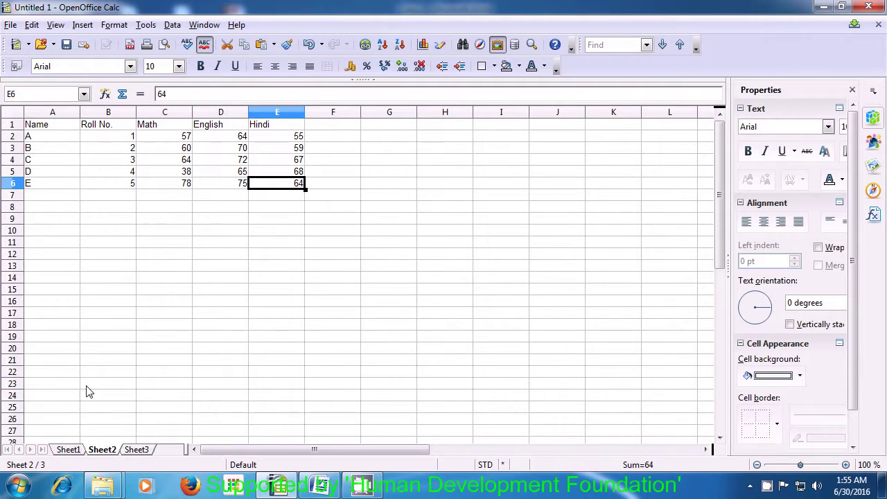
click(71, 450)
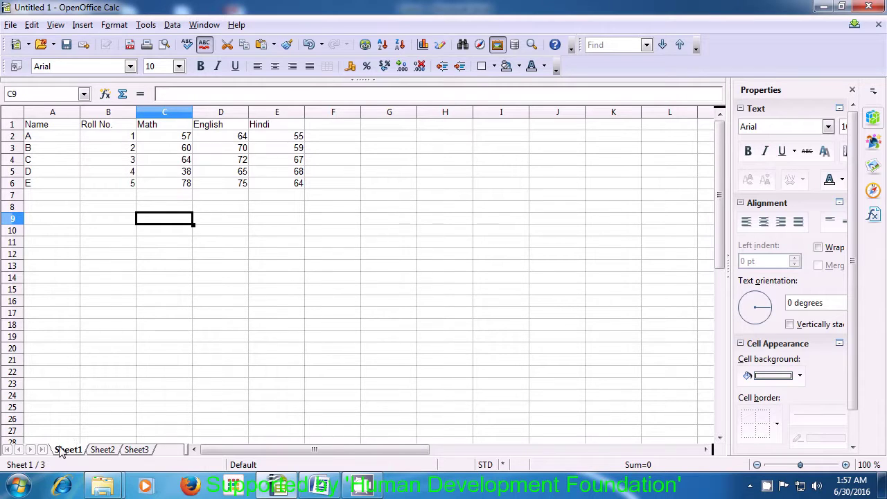
click(102, 452)
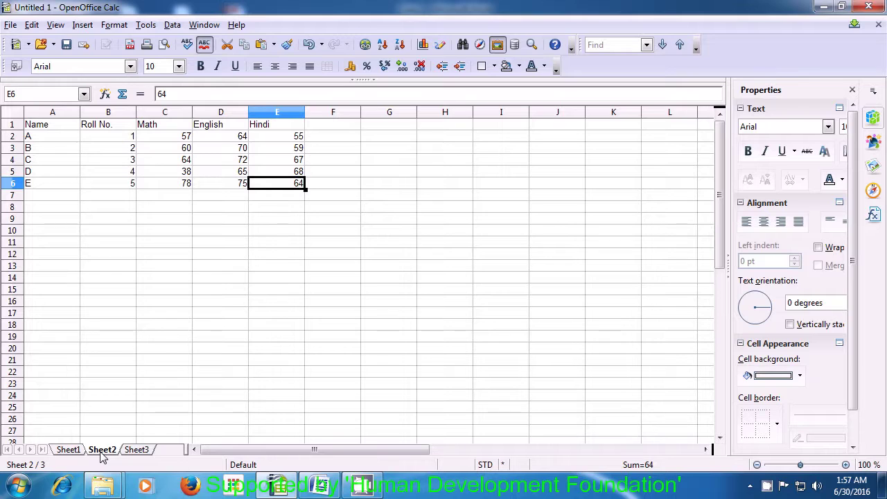
click(217, 242)
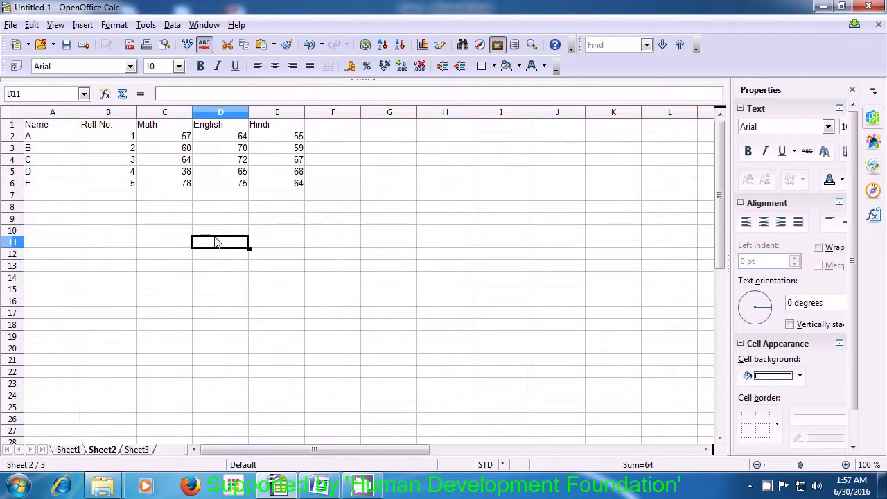
click(31, 25)
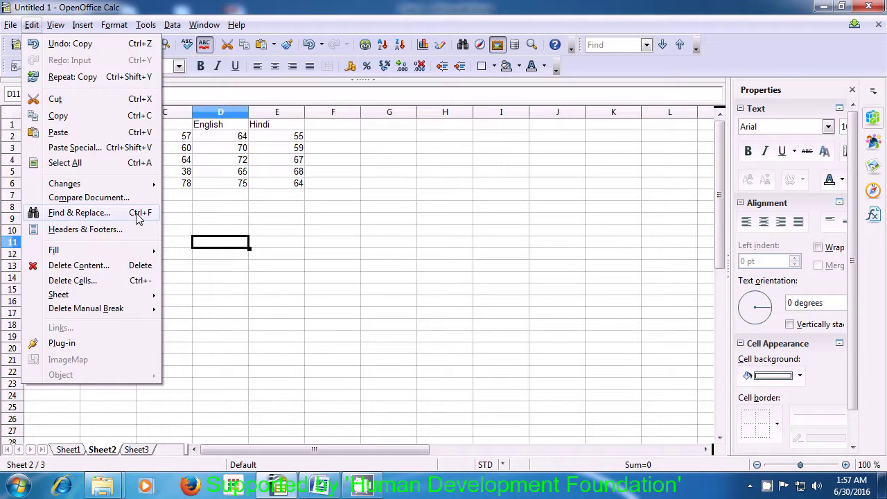
Step: Search Sheet2 for 'a', stepping through the matches Name, Math and A
click(139, 217)
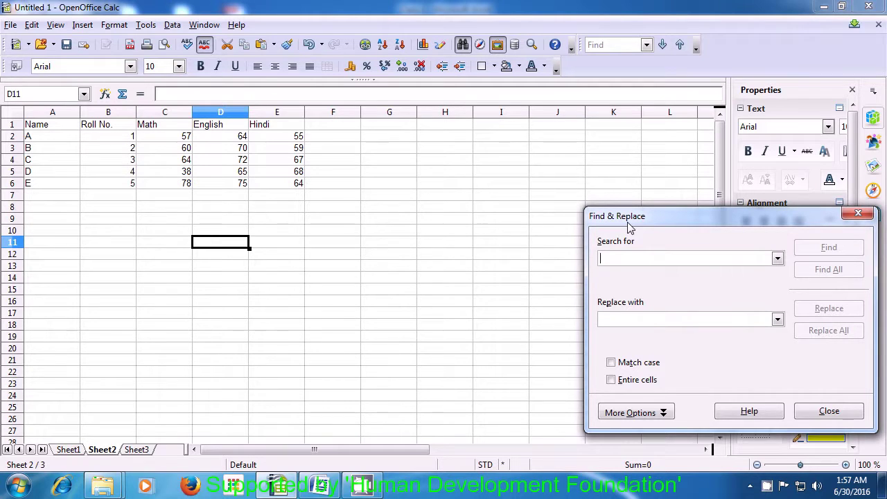
drag(629, 227, 558, 202)
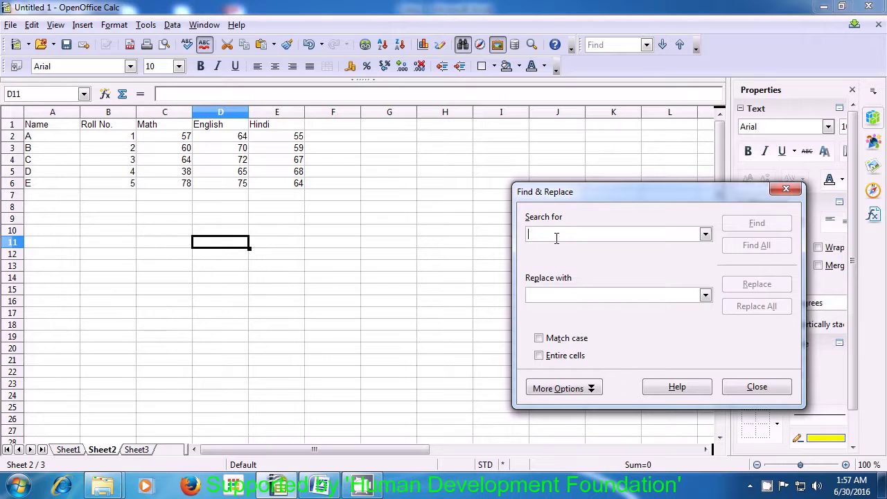
text(a)
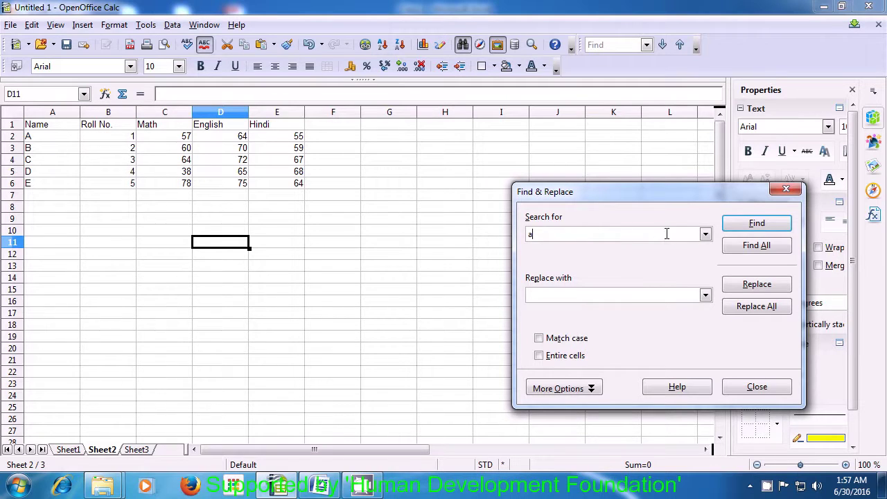
click(762, 226)
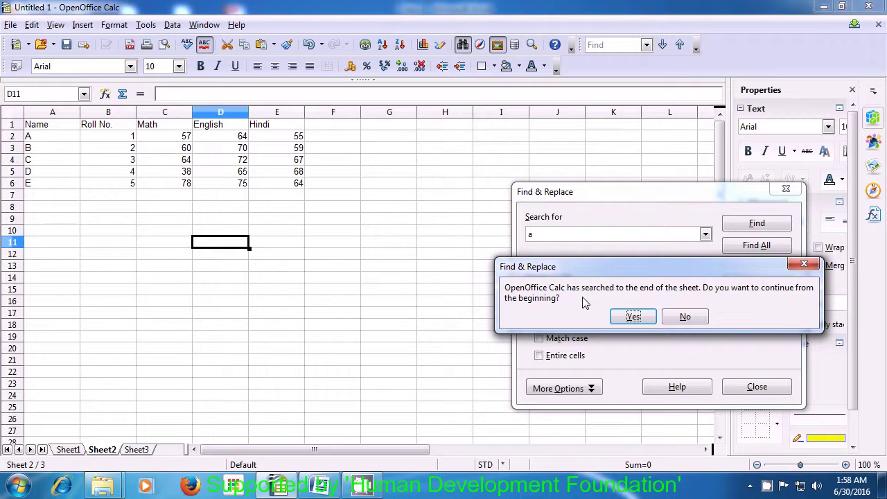
click(626, 317)
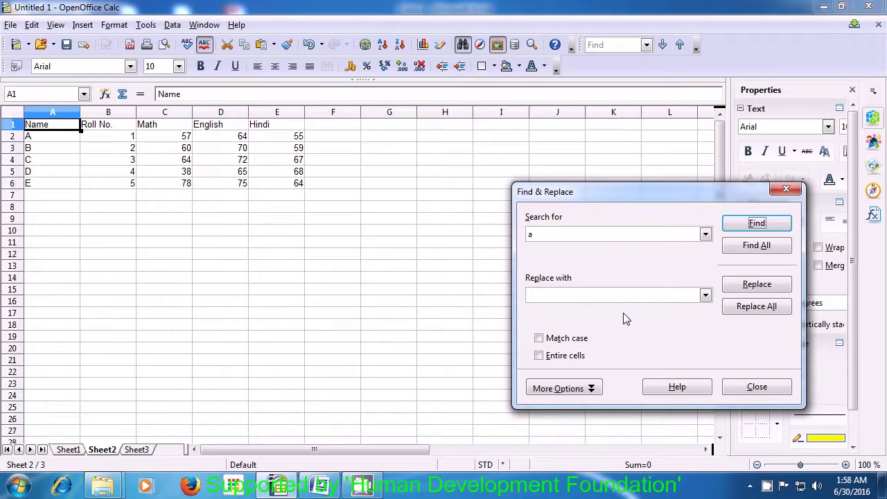
click(741, 229)
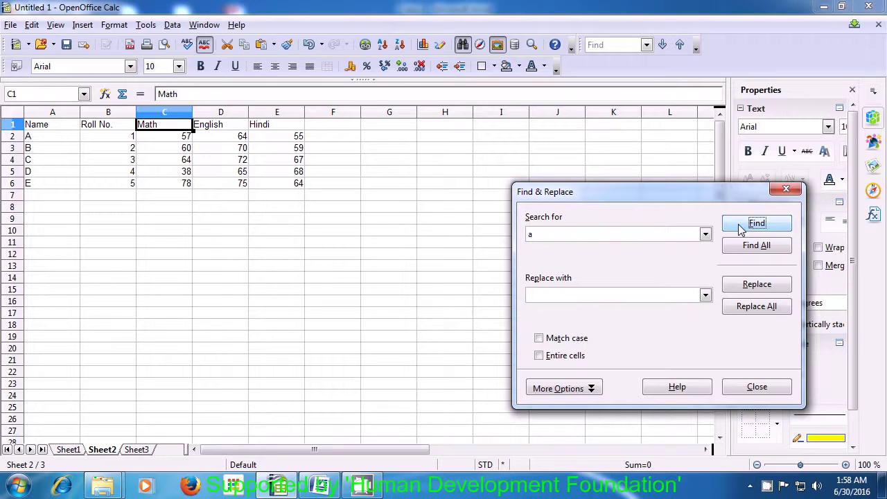
click(741, 229)
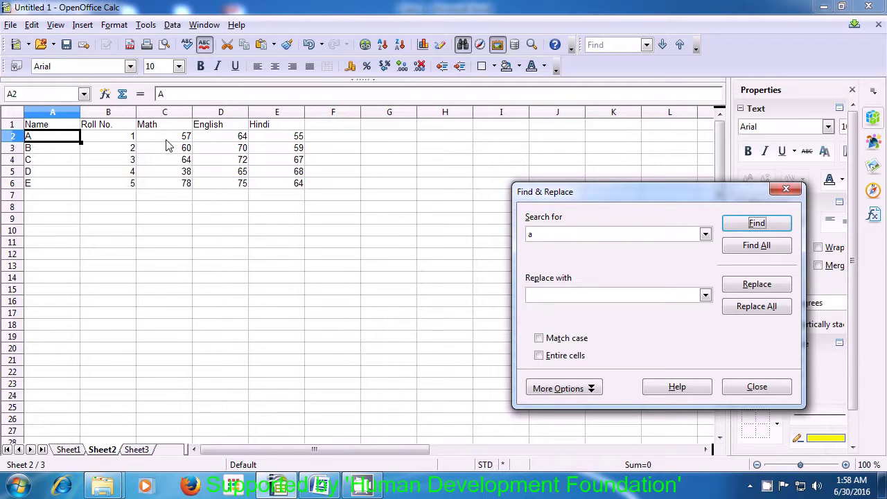
Step: Search for uppercase 'A' with Match case on, continuing from the sheet's beginning
double_click(539, 233)
text(A)
click(540, 340)
double_click(532, 235)
click(744, 231)
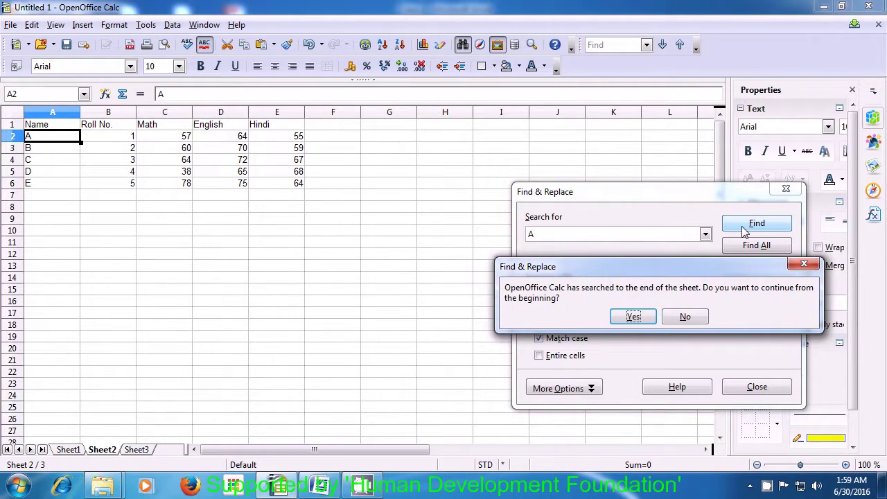
click(634, 317)
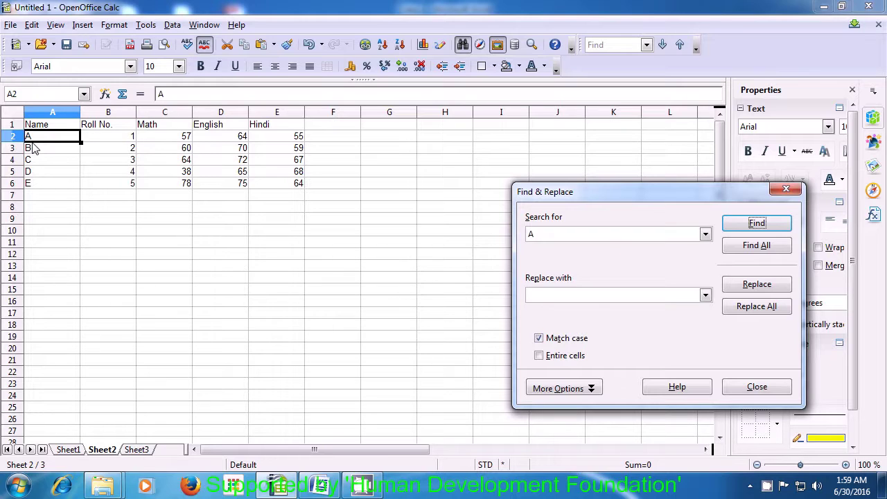
click(555, 296)
text(AMAN)
click(743, 289)
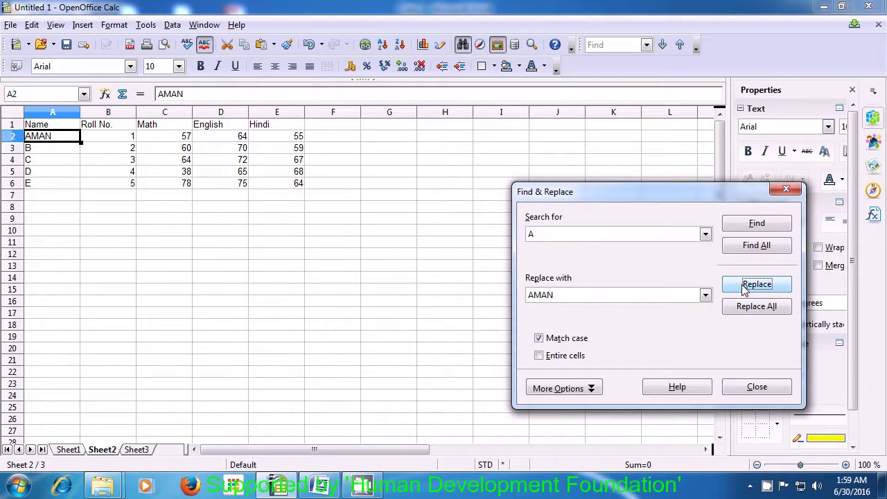
double_click(572, 233)
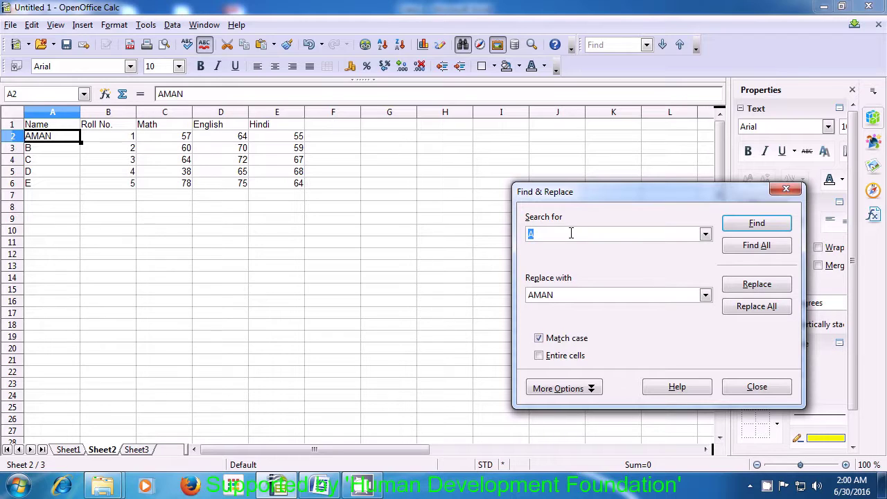
text(b)
key(BackSpace)
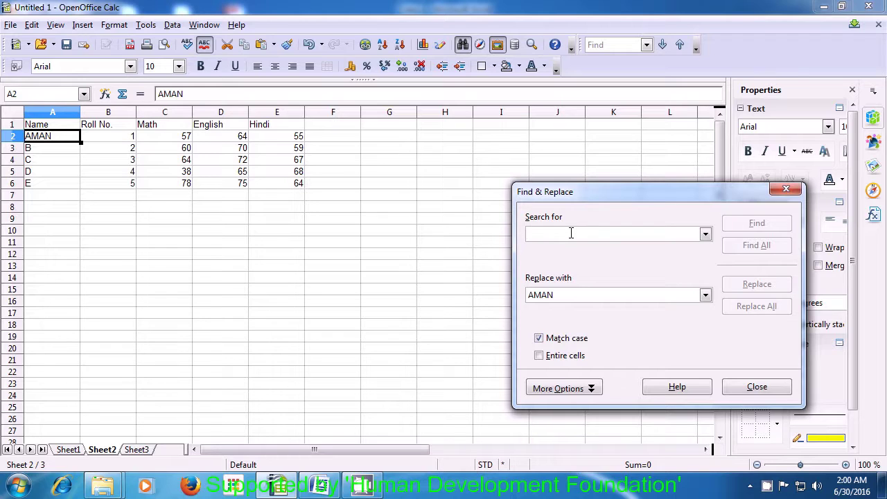
text(b)
key(BackSpace)
text(b)
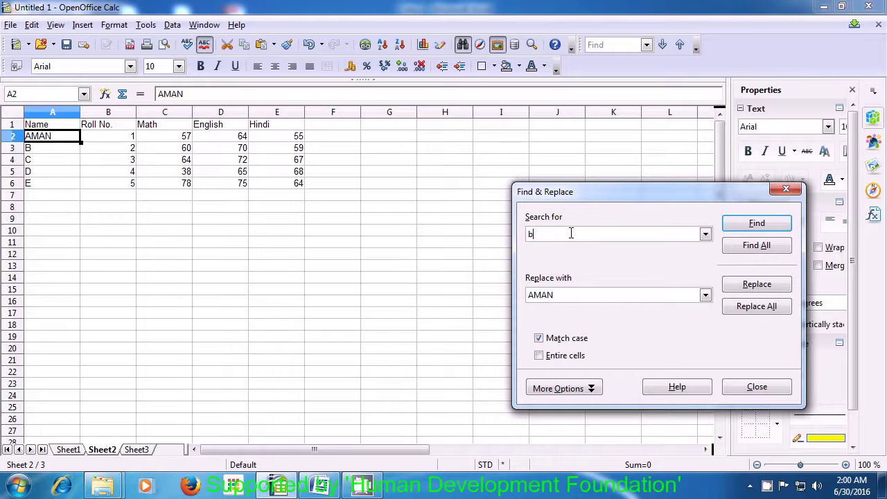
click(738, 227)
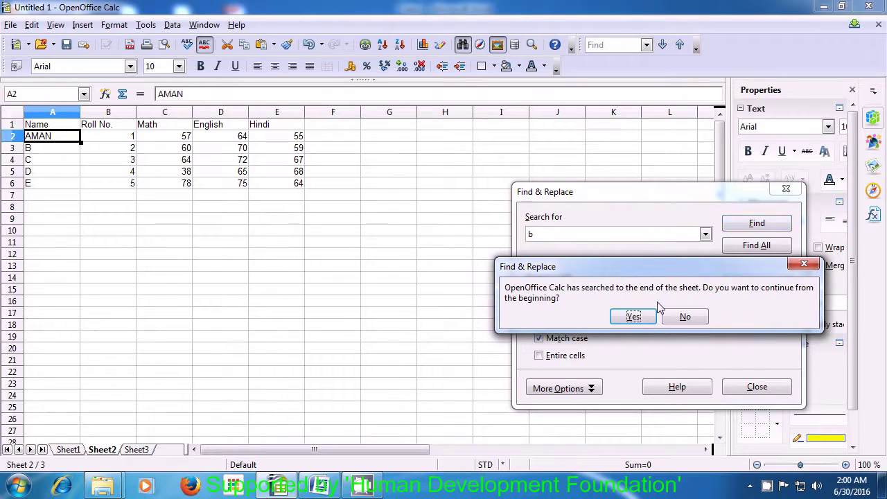
click(632, 317)
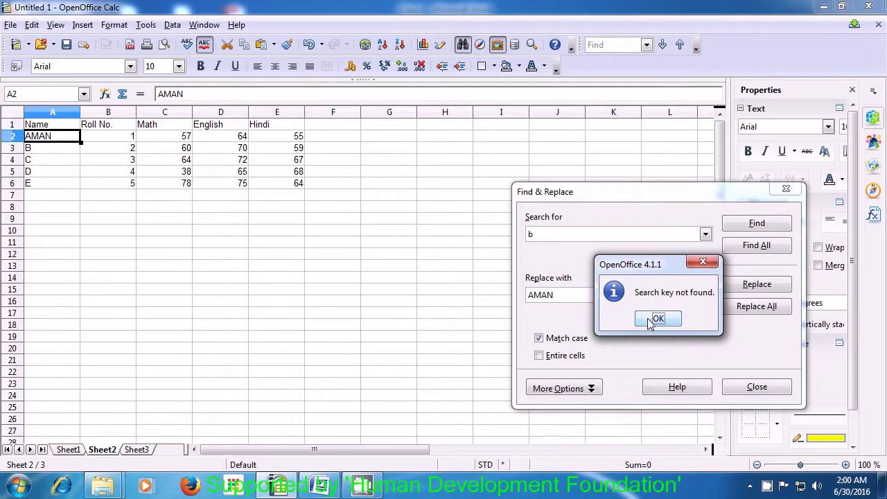
click(655, 321)
double_click(556, 233)
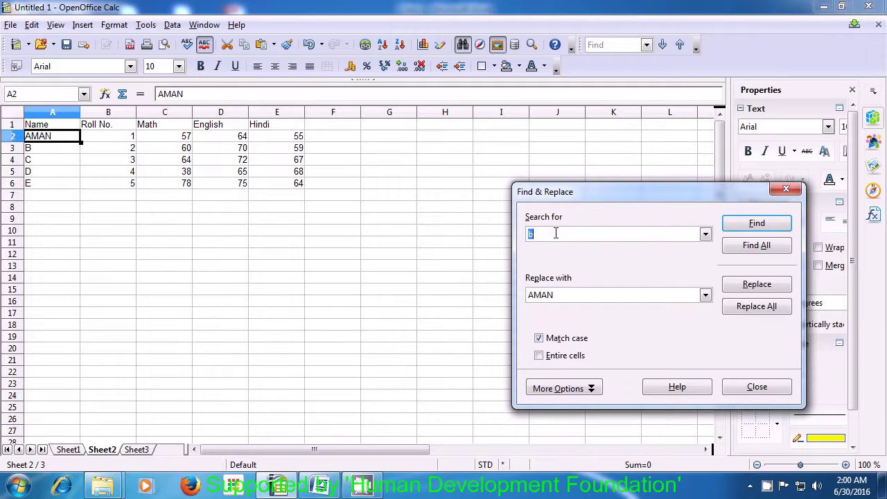
text(B)
Step: Replace B in cell A3 with BHARATI, then enter C as the next search term
click(758, 223)
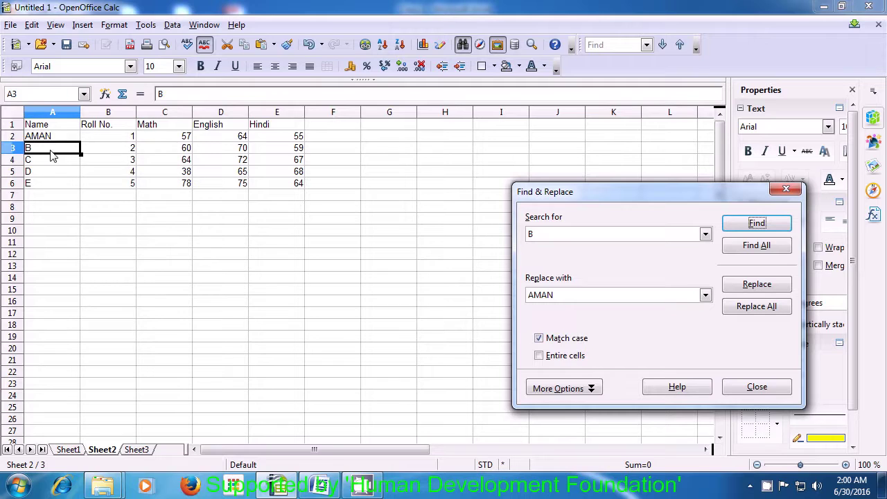
click(565, 294)
key(BackSpace)
key(BackSpace)
key(BackSpace)
key(BackSpace)
text(BHARATI)
click(767, 288)
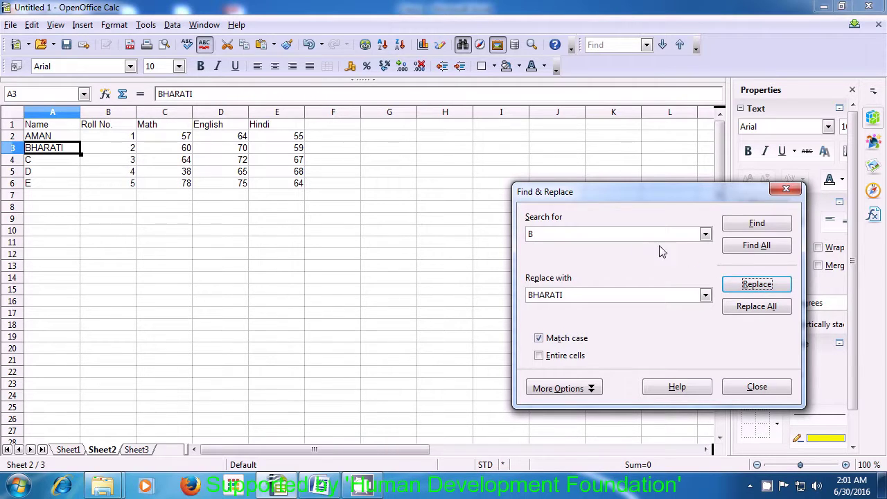
click(622, 237)
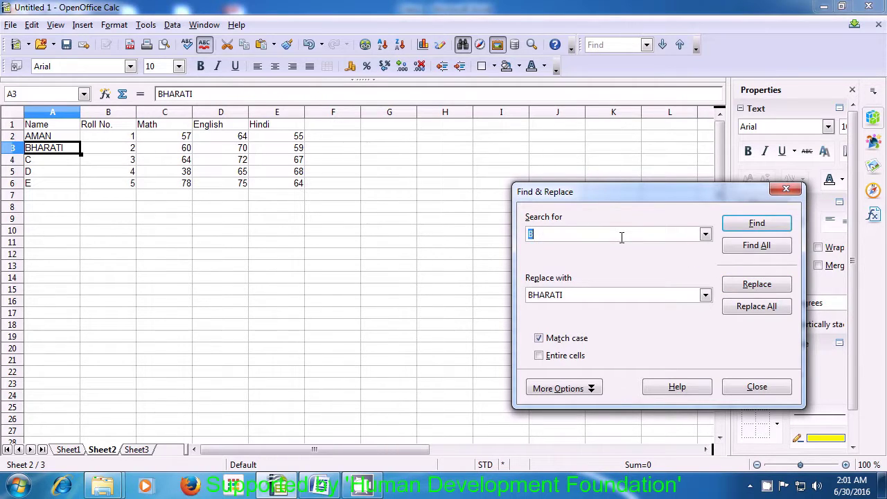
text(C)
Step: Replace C in cell A4 with CHHAYA
click(587, 297)
key(BackSpace)
key(BackSpace)
key(BackSpace)
text(CH)
text(HAYA)
click(747, 292)
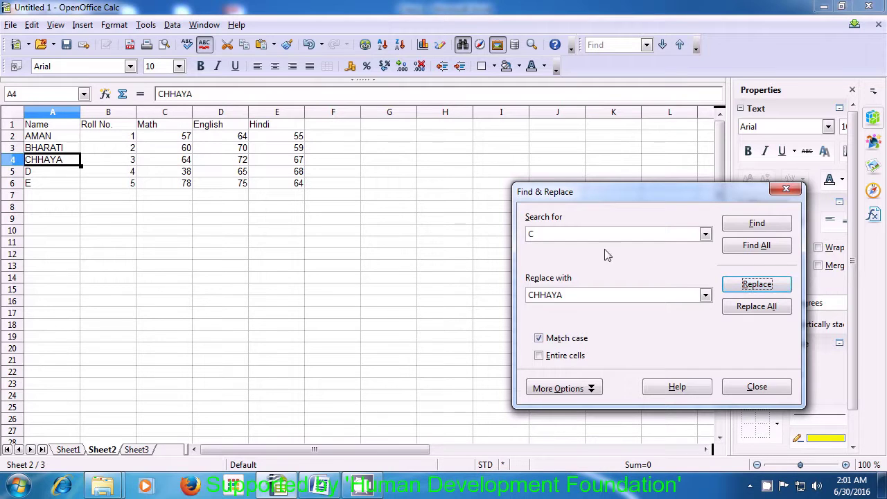
Step: Enter D as the search term and clear the old replacement text
double_click(547, 234)
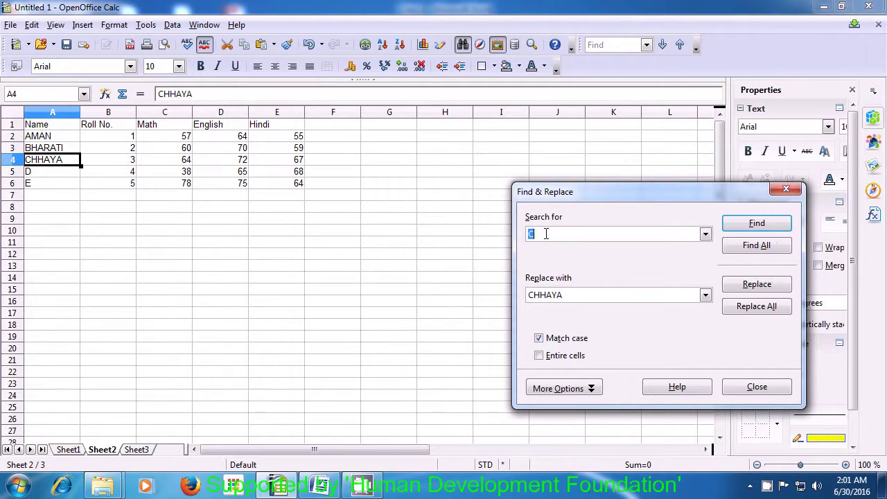
text(D)
click(577, 295)
key(BackSpace)
key(BackSpace)
key(BackSpace)
key(BackSpace)
key(BackSpace)
key(BackSpace)
Step: Replace D in cell A5 with DINESH and turn Match case off
text(D)
text(IN)
text(ESH)
click(744, 289)
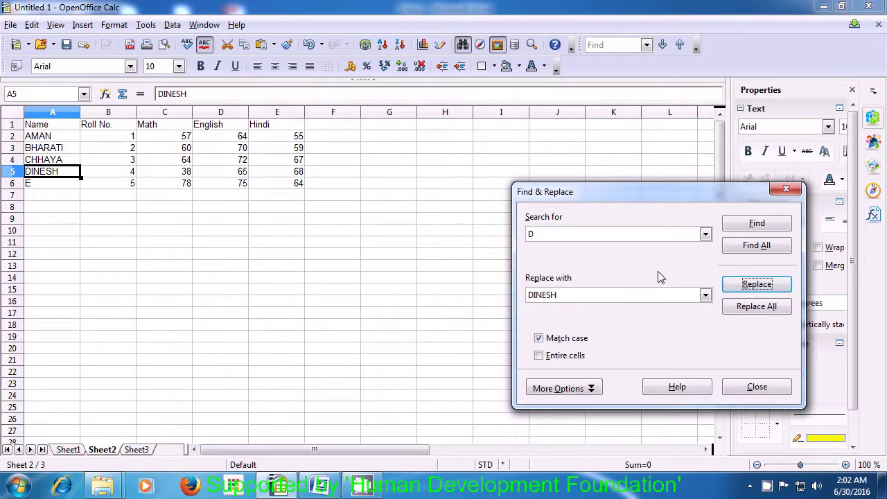
click(539, 339)
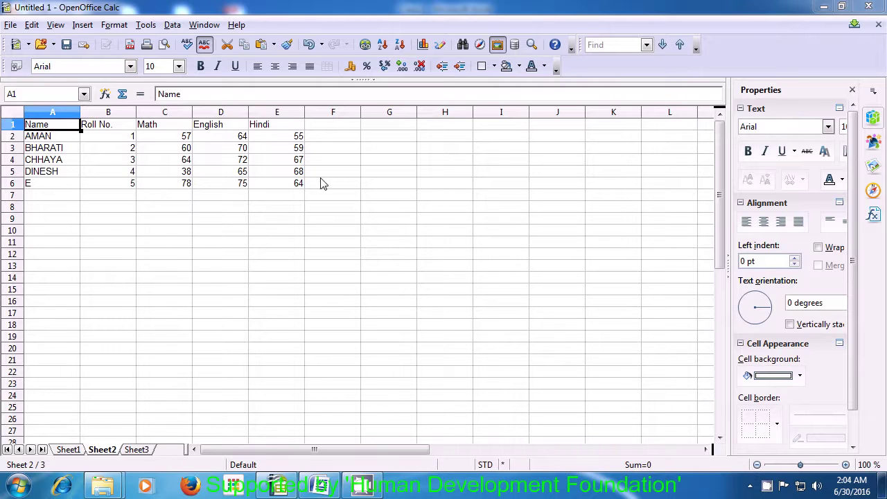
Step: Fill the Name heading from A1 down through A2:A6
click(74, 138)
drag(74, 126, 70, 186)
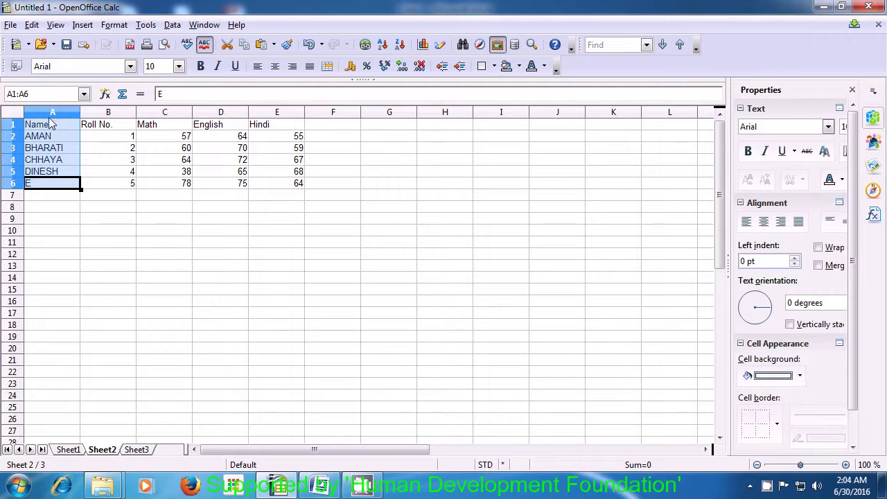
click(31, 27)
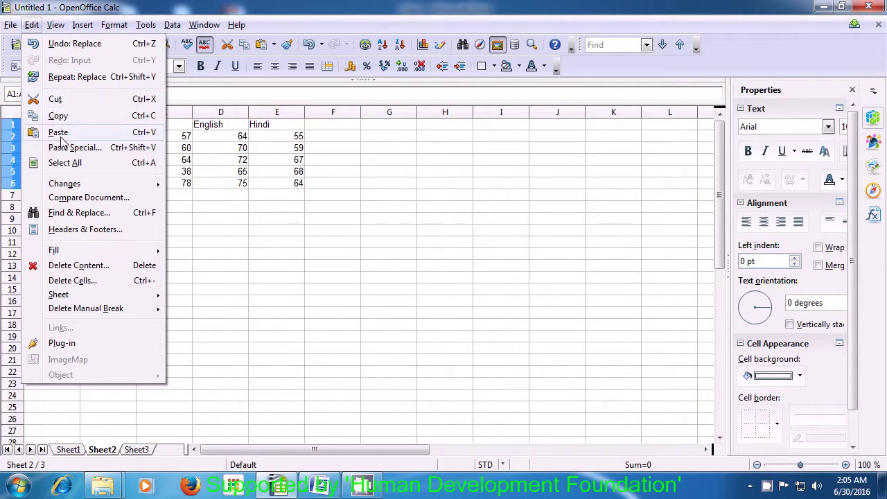
mouse_move(113, 254)
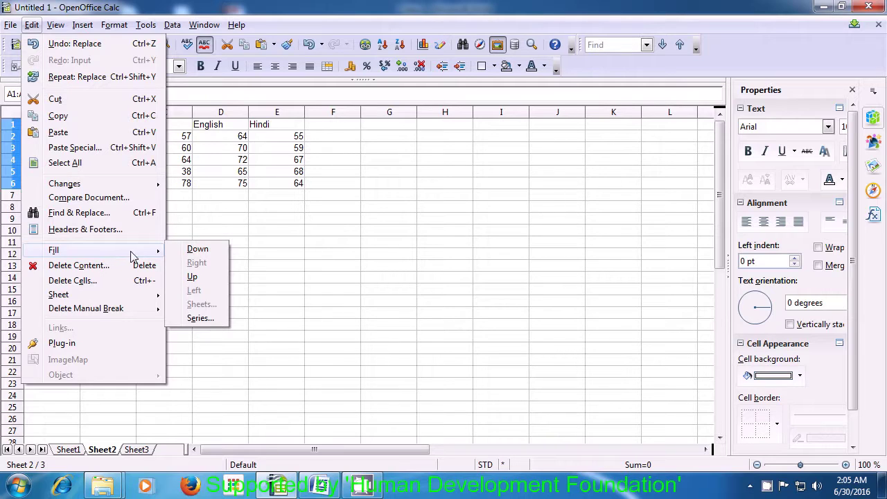
click(197, 249)
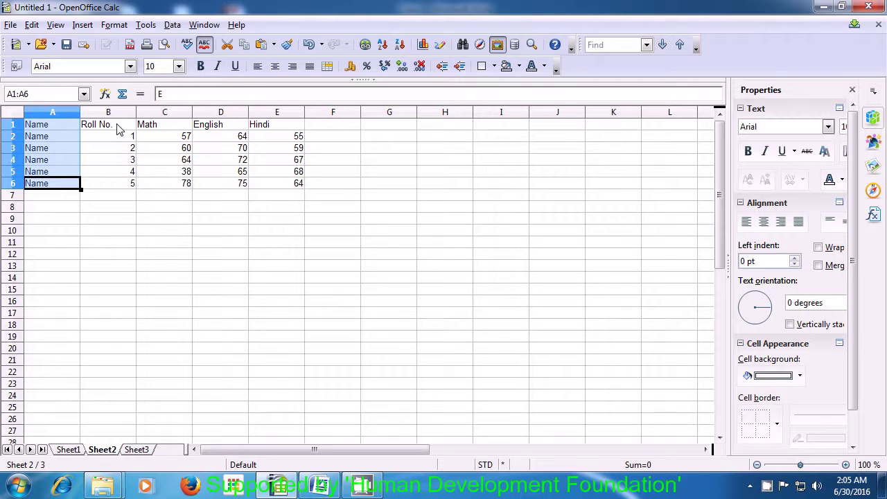
Step: Fill B2:B6 upward so every roll number shows the 5 from B6
click(119, 129)
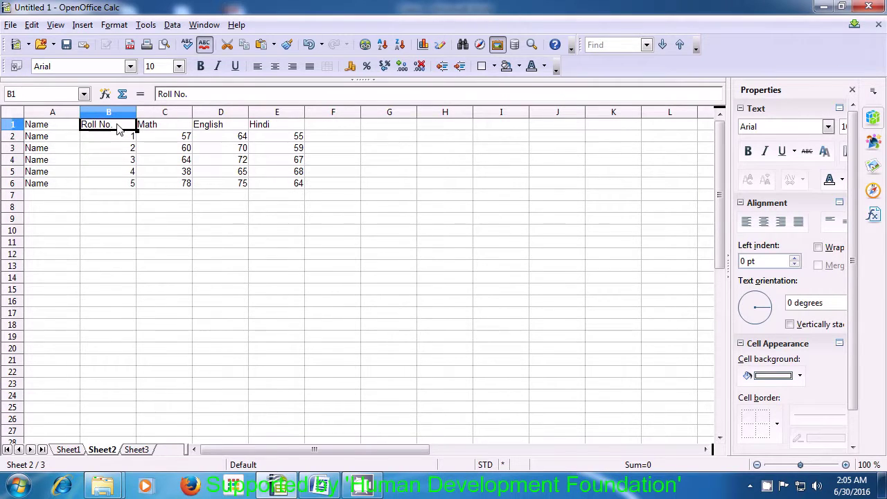
drag(122, 140, 129, 184)
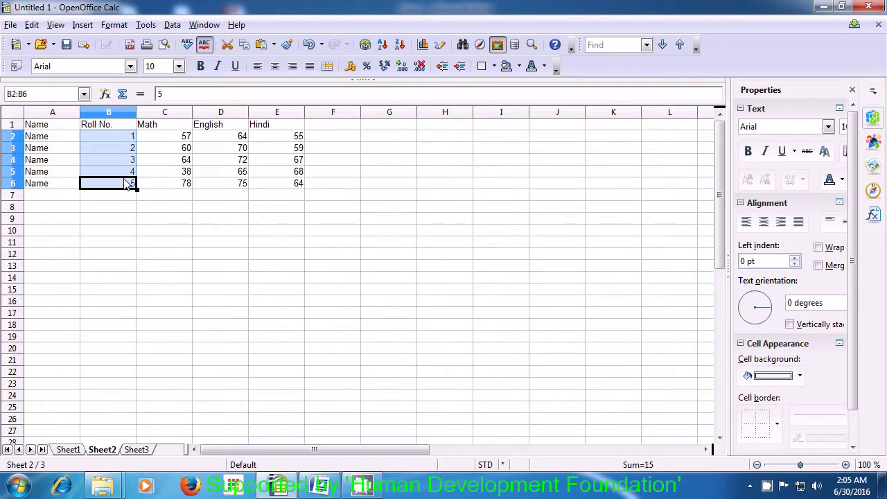
click(33, 27)
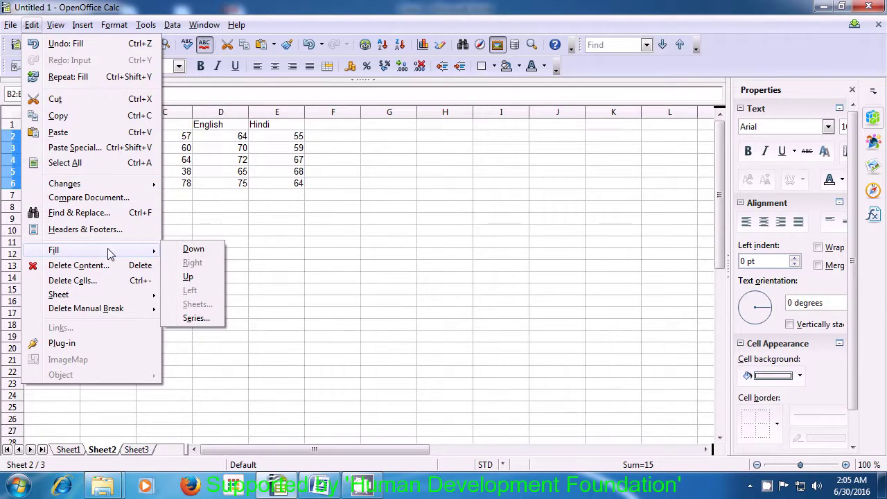
click(187, 277)
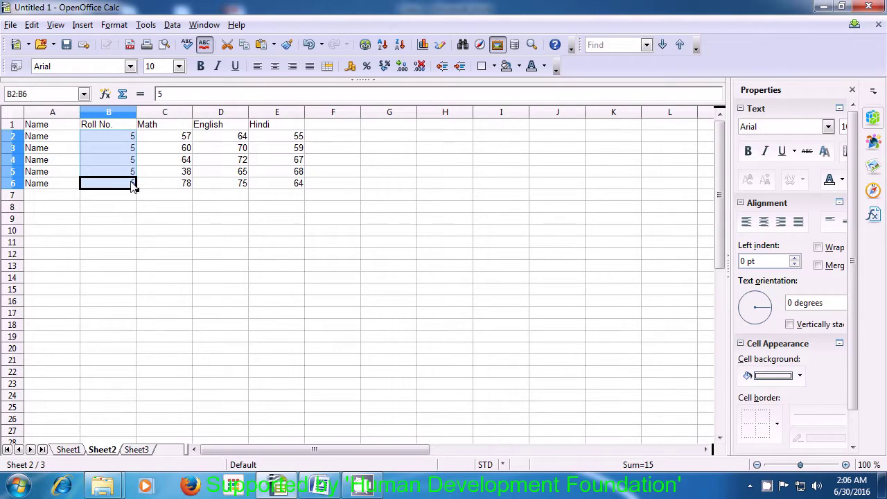
click(165, 127)
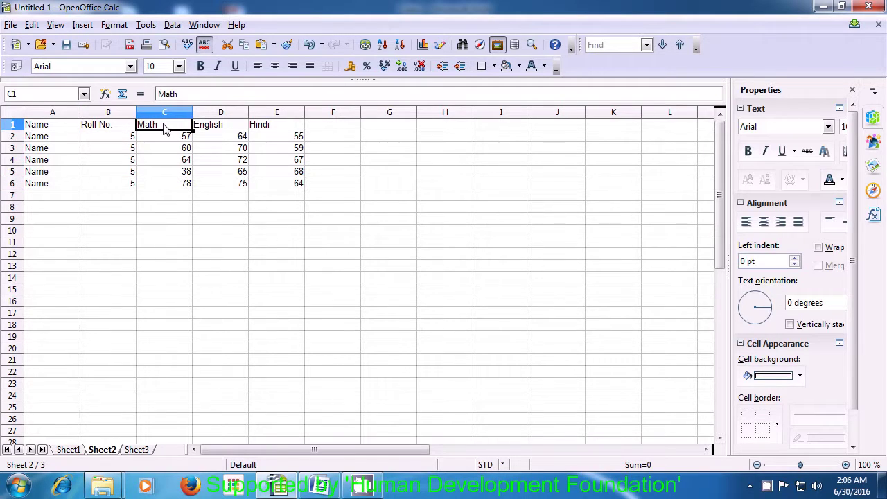
Step: Abandon the fill on C1:C6 and select B1:C6 instead
drag(163, 127, 172, 184)
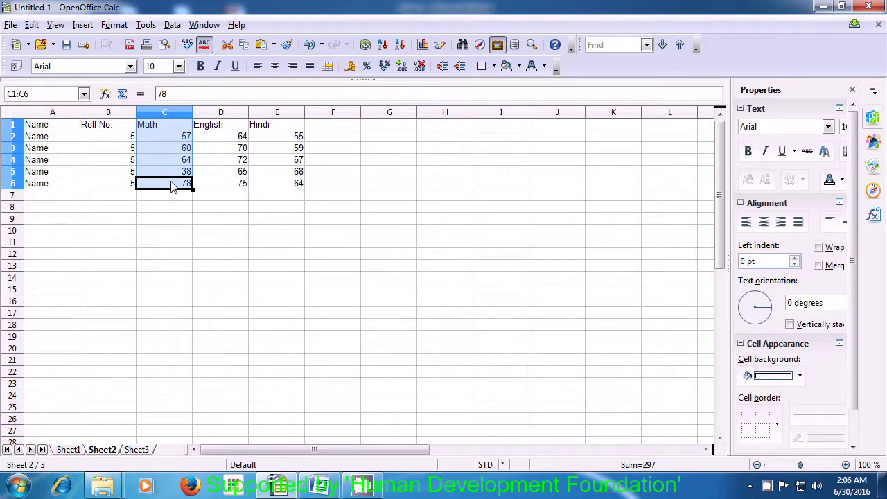
click(32, 26)
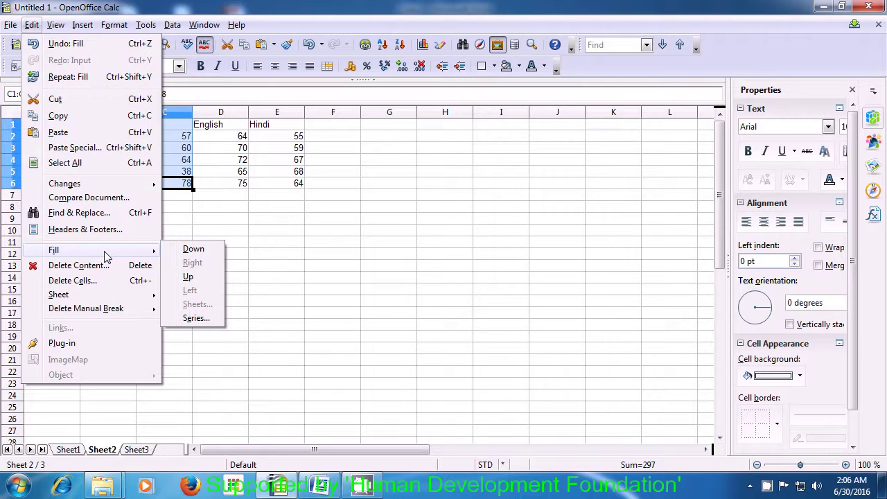
click(199, 237)
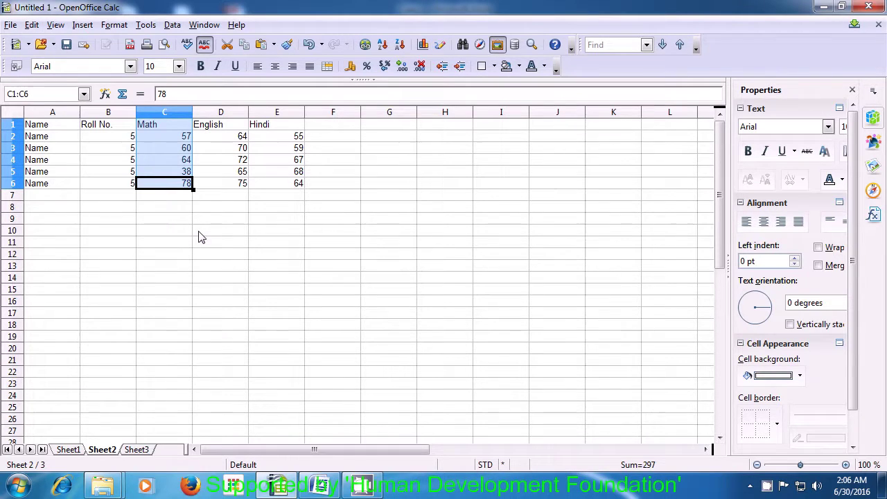
drag(100, 124, 146, 188)
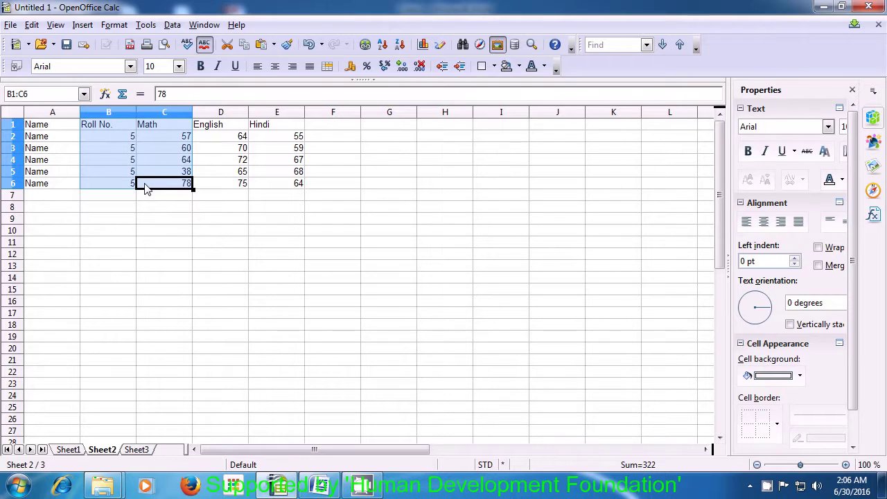
Step: Fill B1:C6 rightward so column C repeats Roll No. and 5 in every row
click(32, 25)
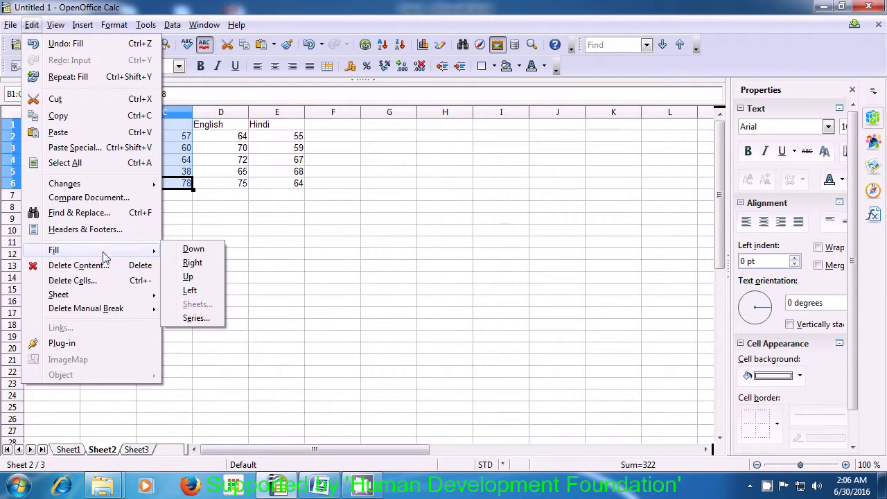
click(192, 265)
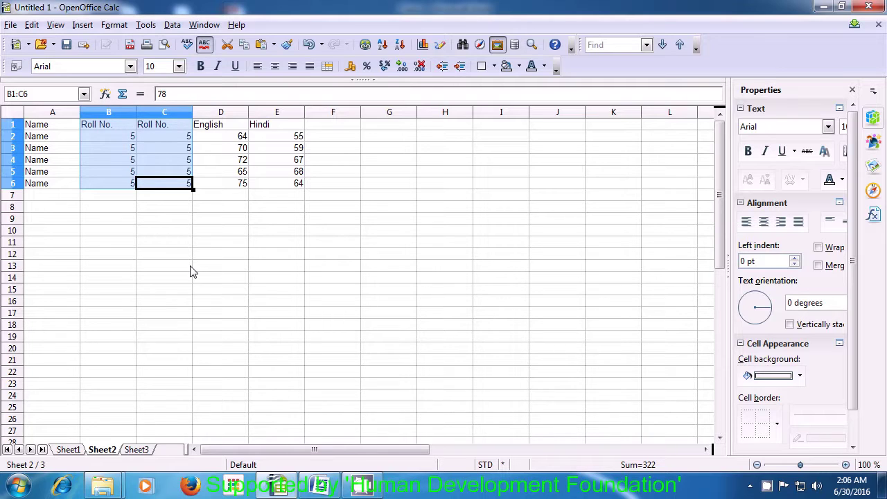
click(210, 128)
Step: Fill A1:B6 leftward so column A becomes Roll No. and 5s
drag(210, 128, 263, 185)
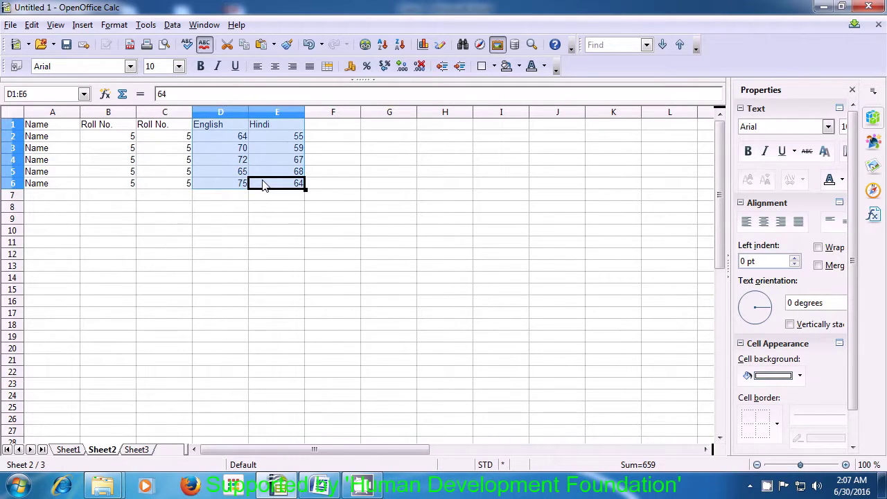
mouse_move(63, 127)
mouse_down()
mouse_move(72, 153)
mouse_move(104, 188)
mouse_up()
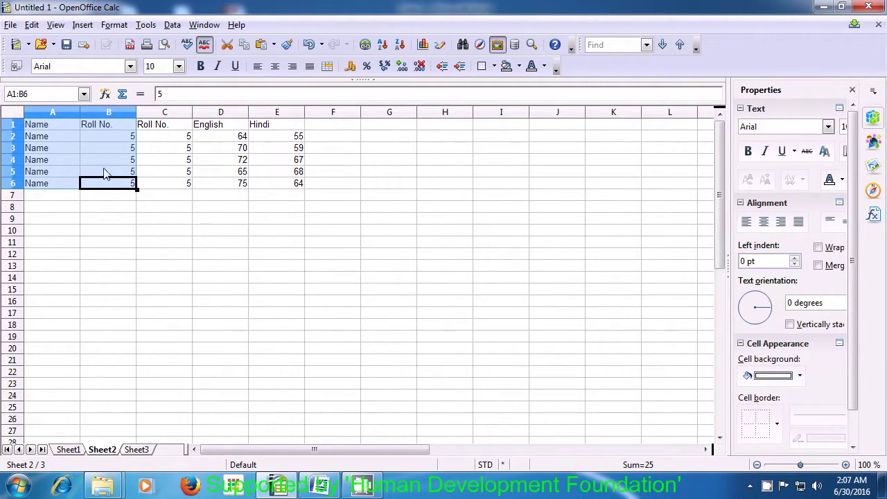
click(32, 26)
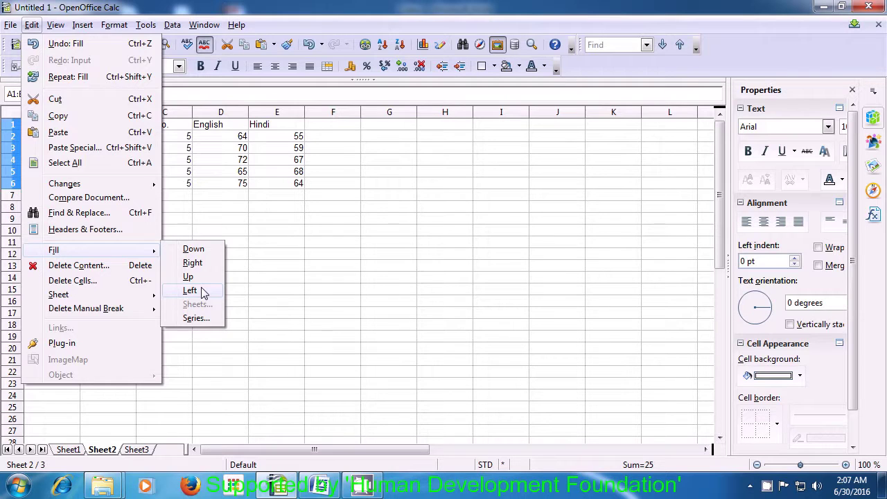
click(190, 291)
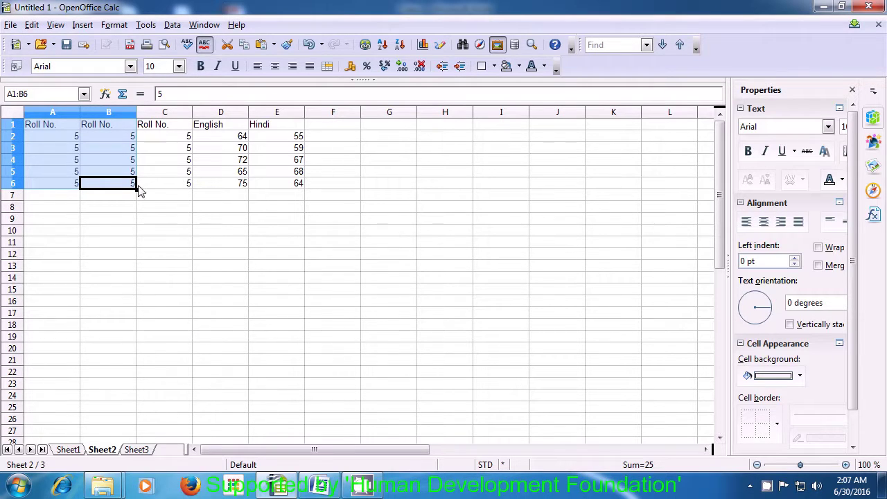
click(274, 244)
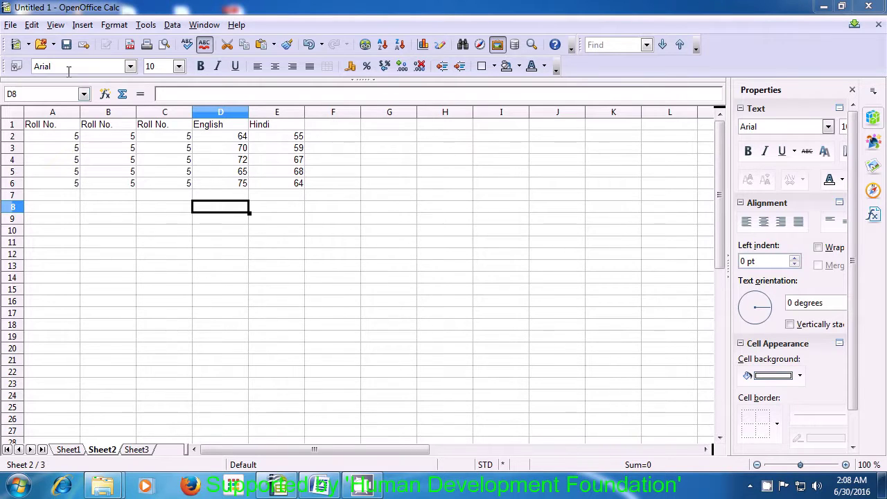
click(33, 28)
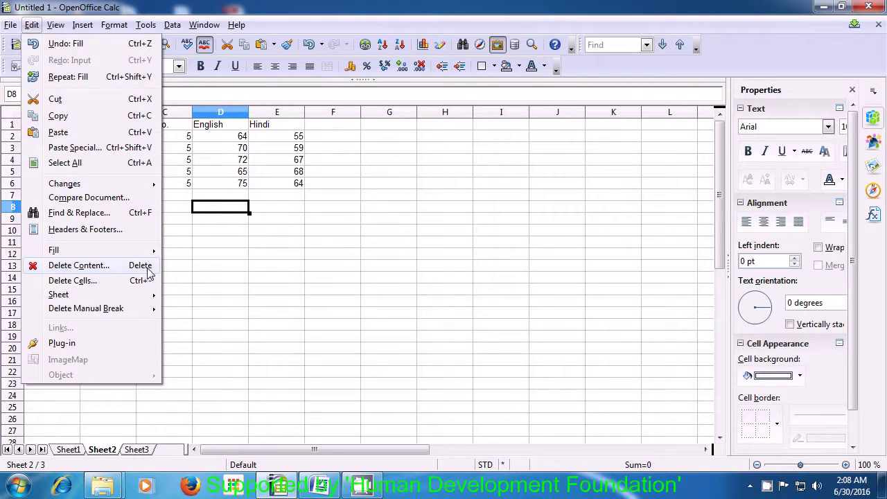
click(135, 271)
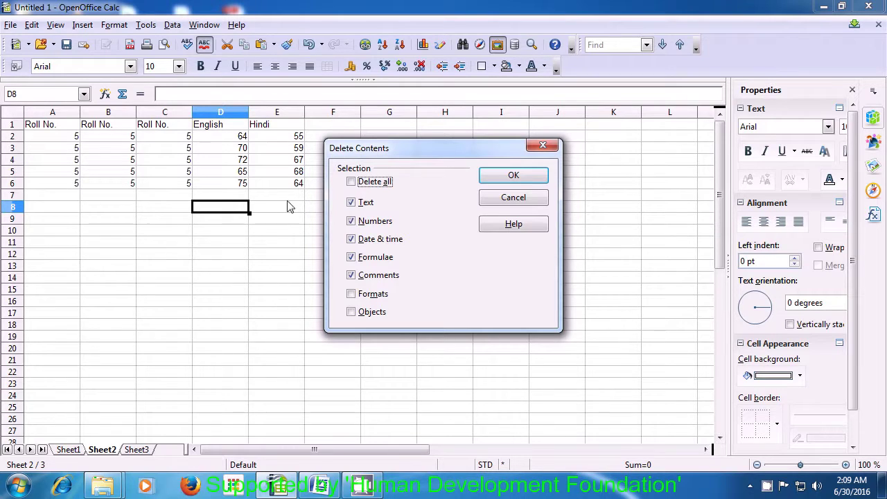
click(497, 202)
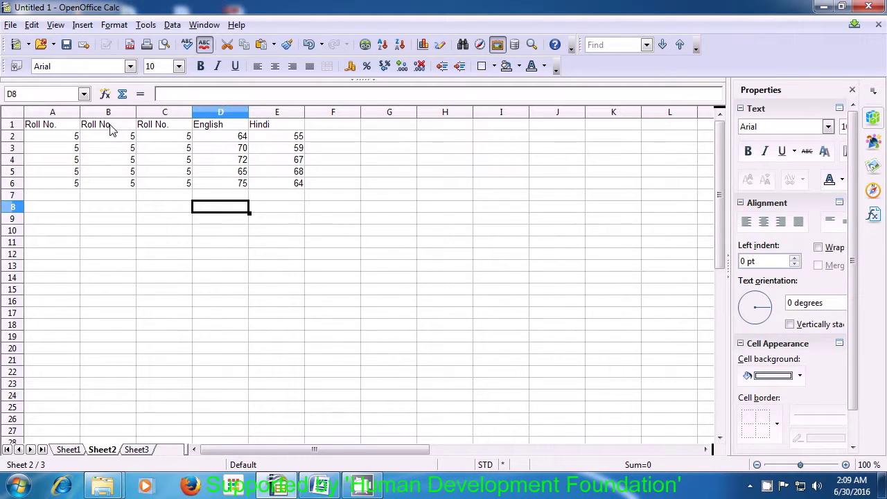
drag(109, 129, 107, 190)
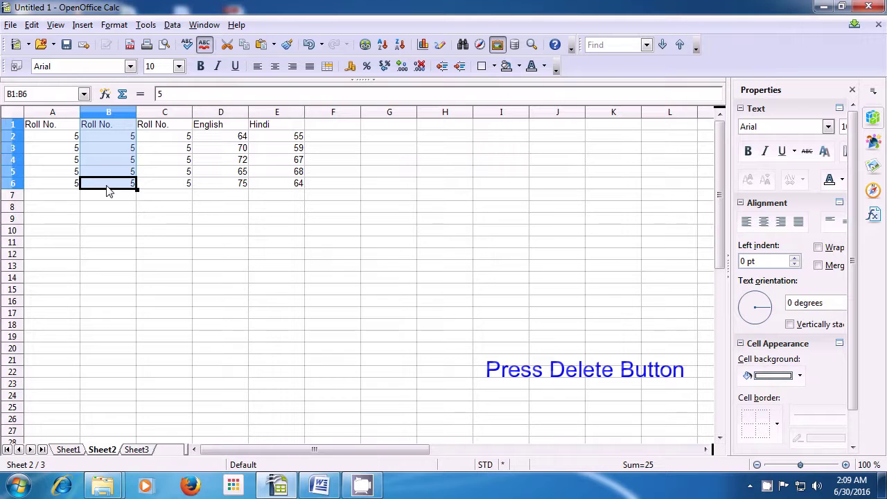
Step: Delete contents of B1:B6 with Text excluded, so only the 5s in B2:B6 are removed
key(Delete)
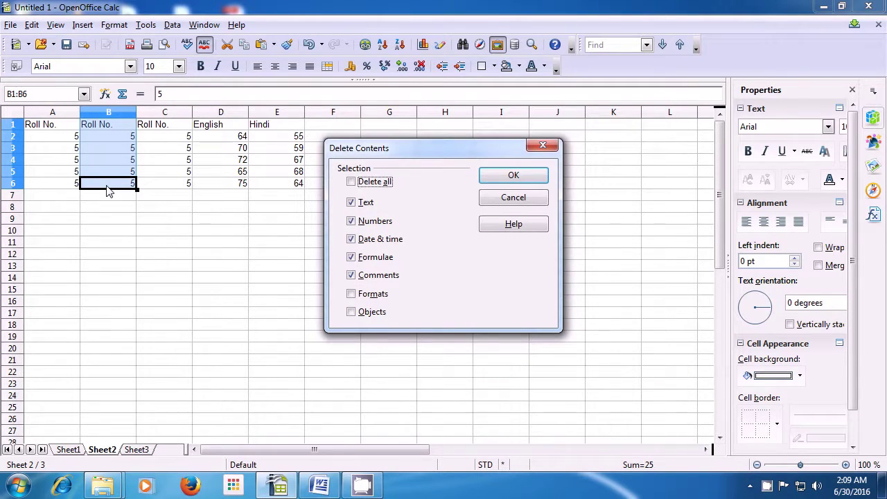
click(351, 204)
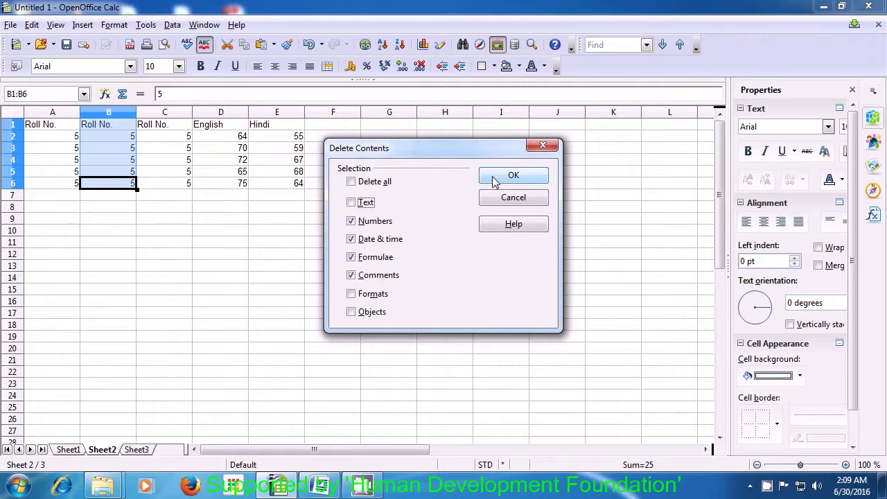
click(513, 176)
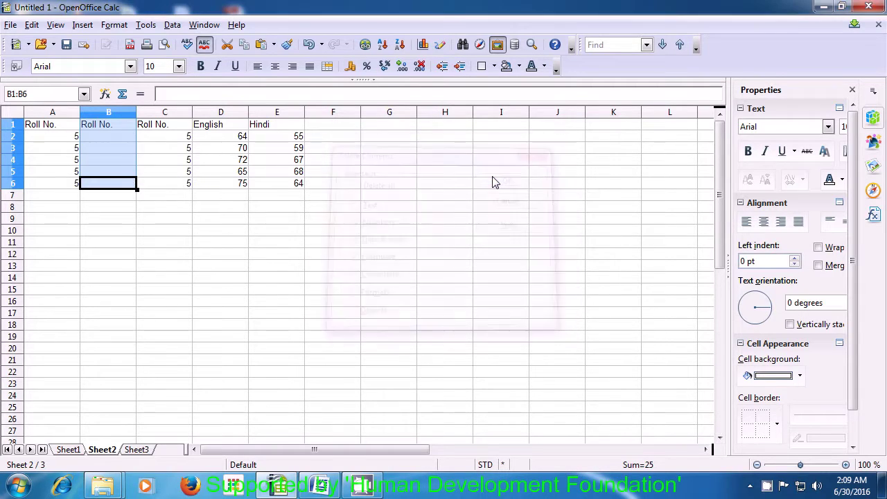
click(104, 139)
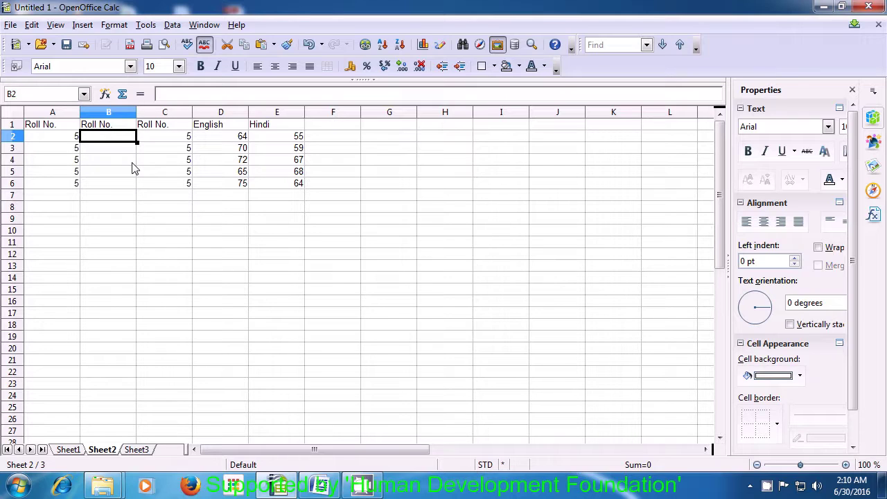
Step: Delete only text from C1:C6 (Text on, Numbers off), removing the Roll No. heading but keeping the 5s
click(160, 127)
drag(160, 135, 161, 184)
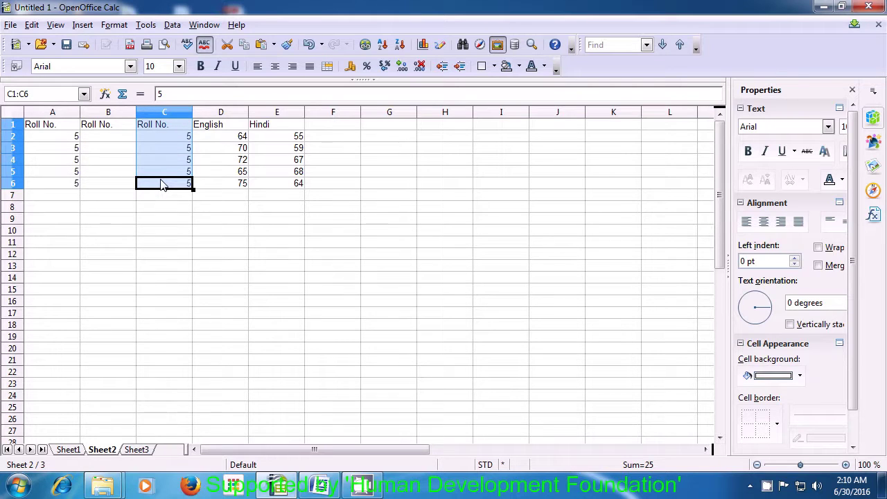
key(Delete)
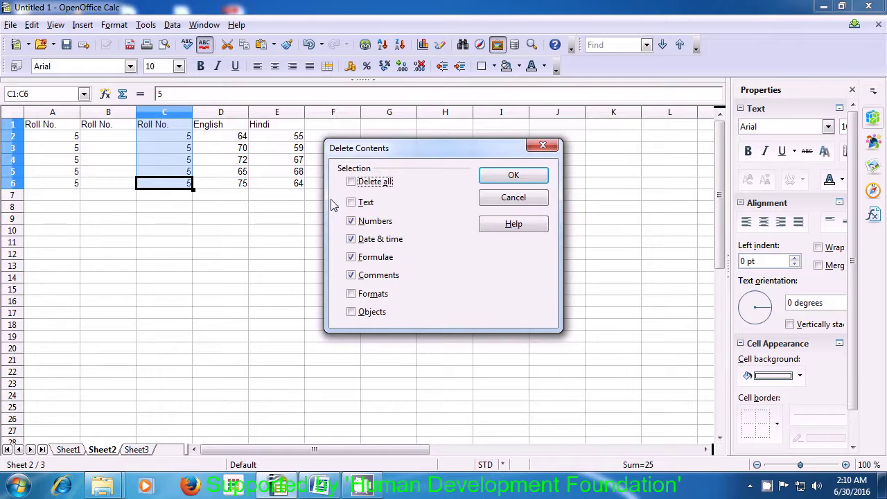
click(352, 203)
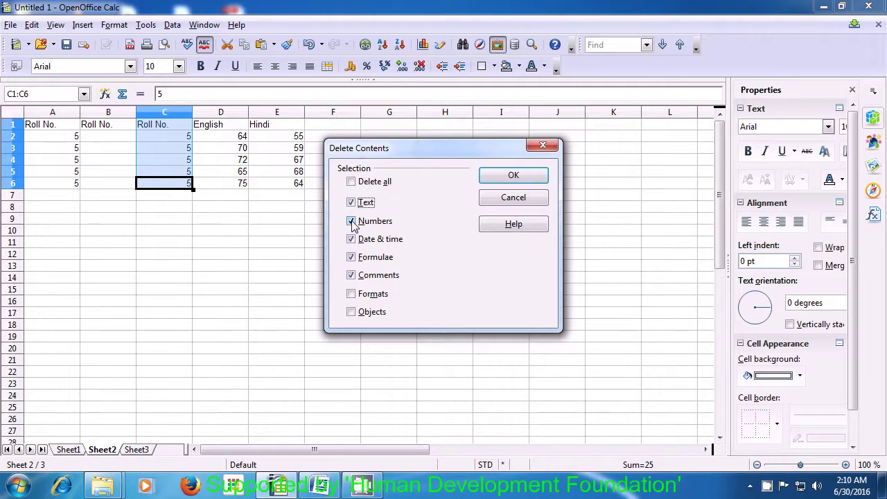
click(351, 222)
click(524, 182)
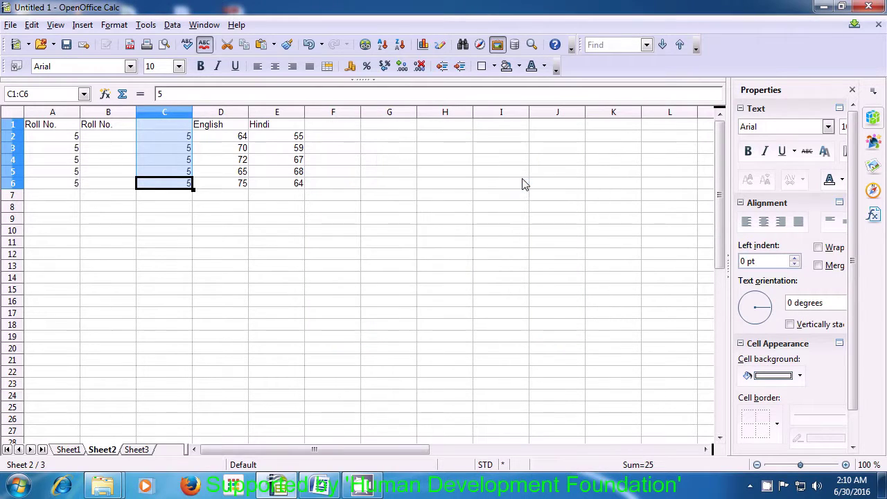
click(148, 136)
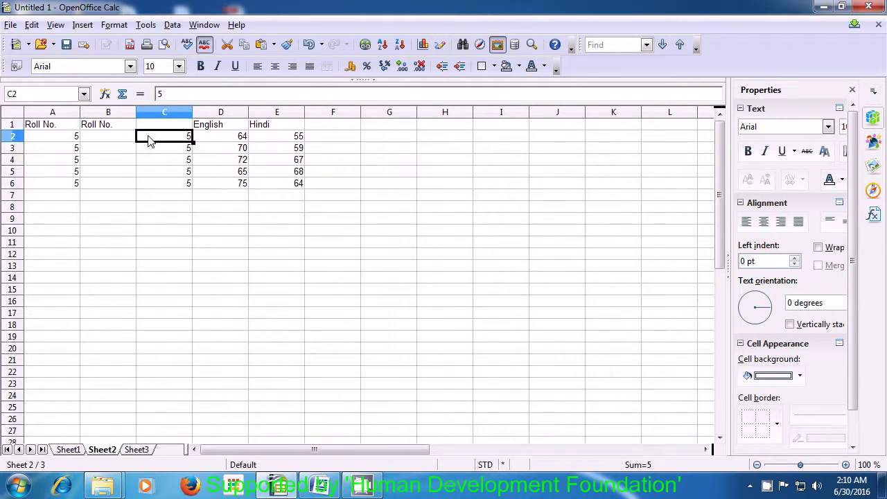
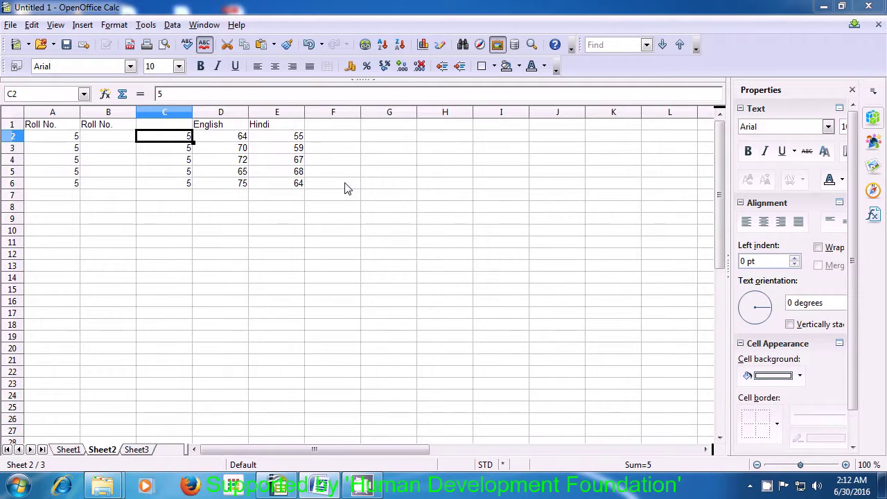
Step: Select the empty cell B2 on Sheet2 and bring up the Delete Cells dialog from Edit
click(108, 143)
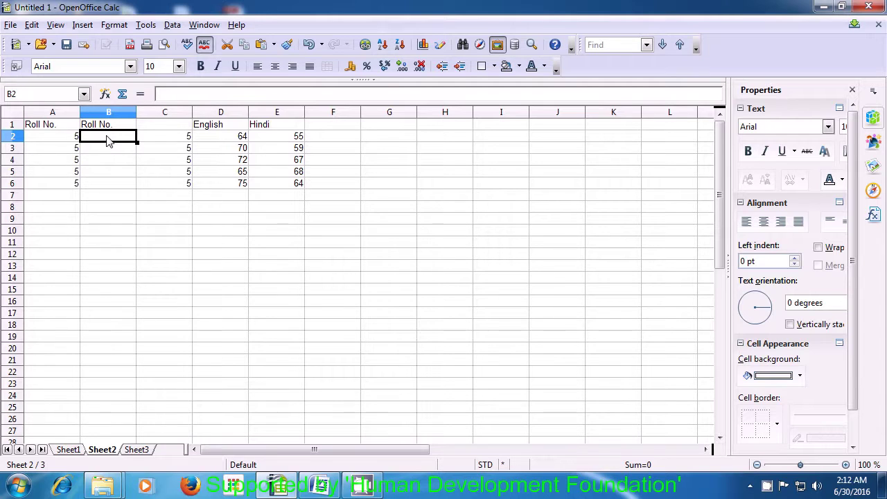
click(32, 26)
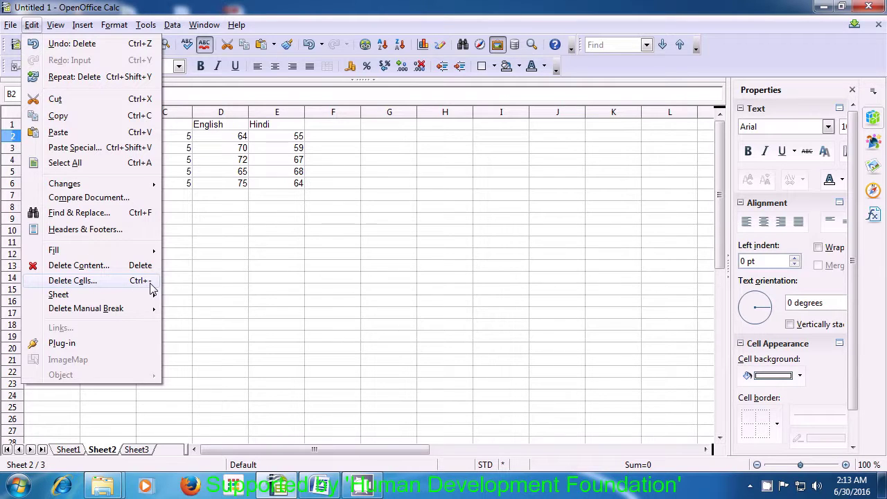
click(112, 287)
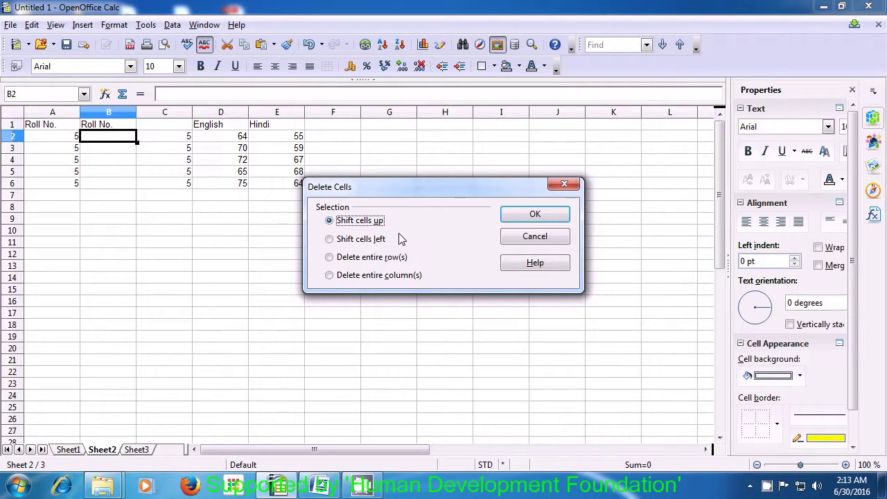
Step: Delete cell B2 with Shift cells left so row 2 moves one column left
click(331, 242)
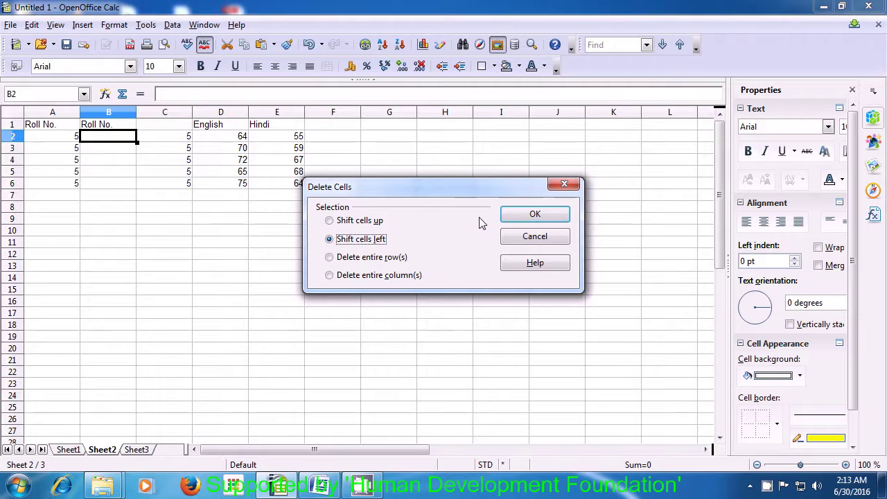
click(517, 218)
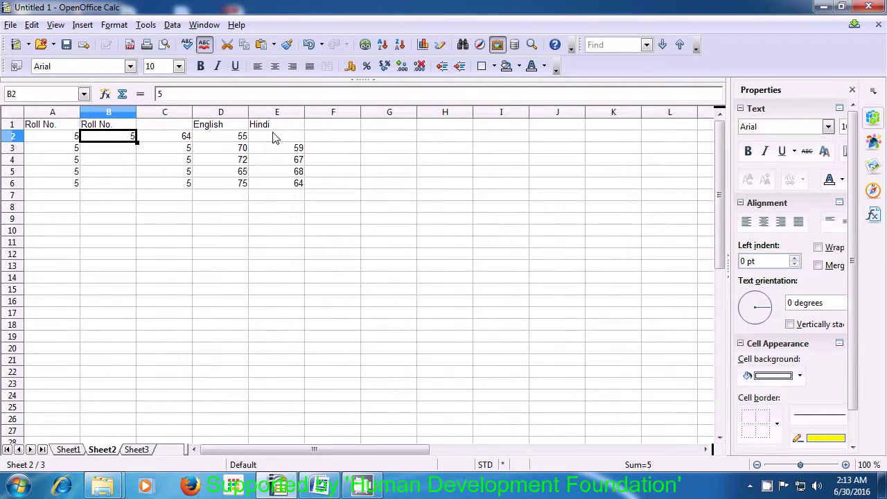
Step: Delete row 3 from cell B3 using Delete entire row(s) so lower rows move up
click(125, 154)
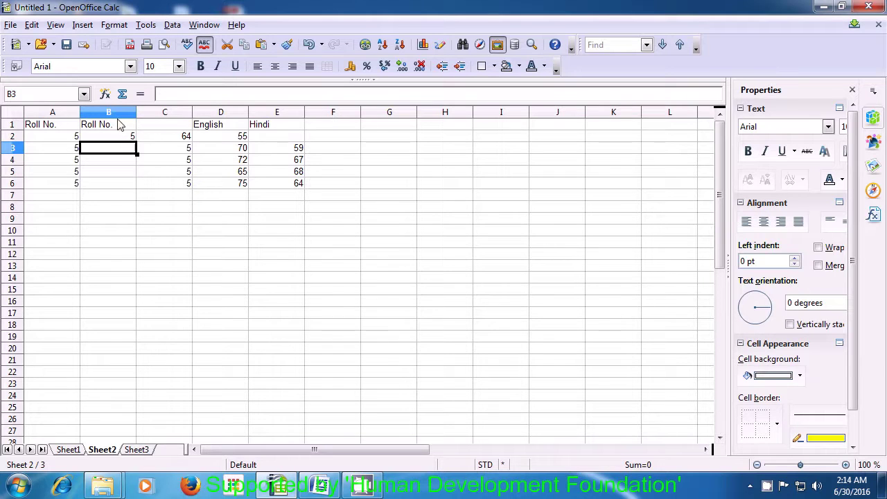
click(31, 26)
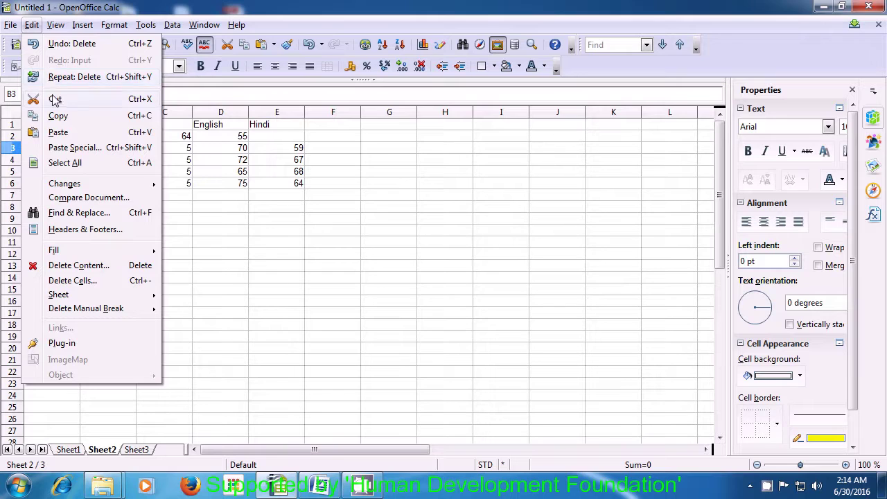
click(99, 287)
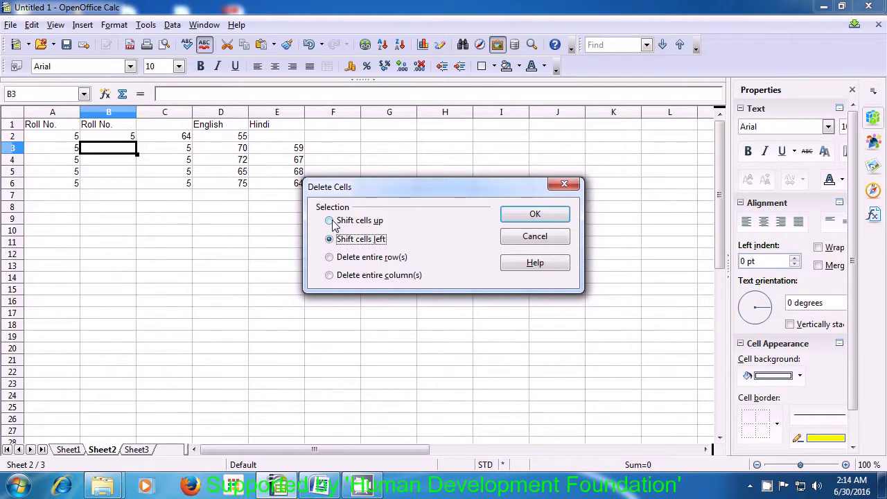
click(330, 258)
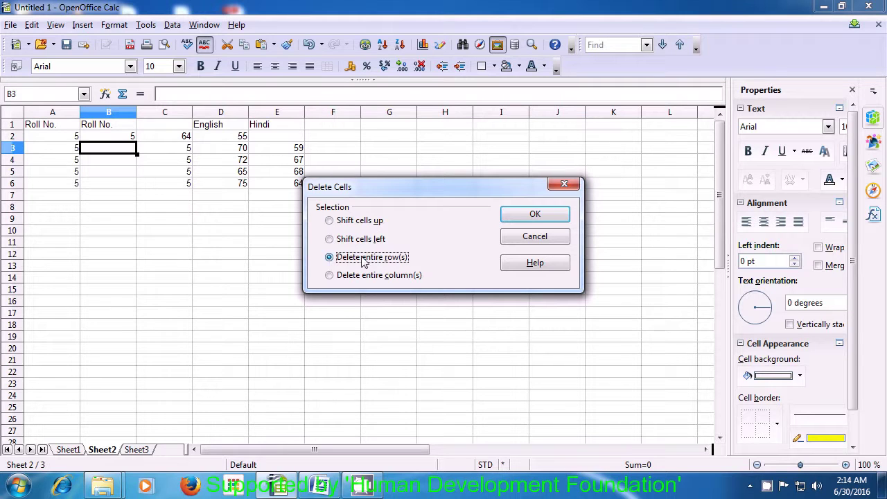
click(526, 221)
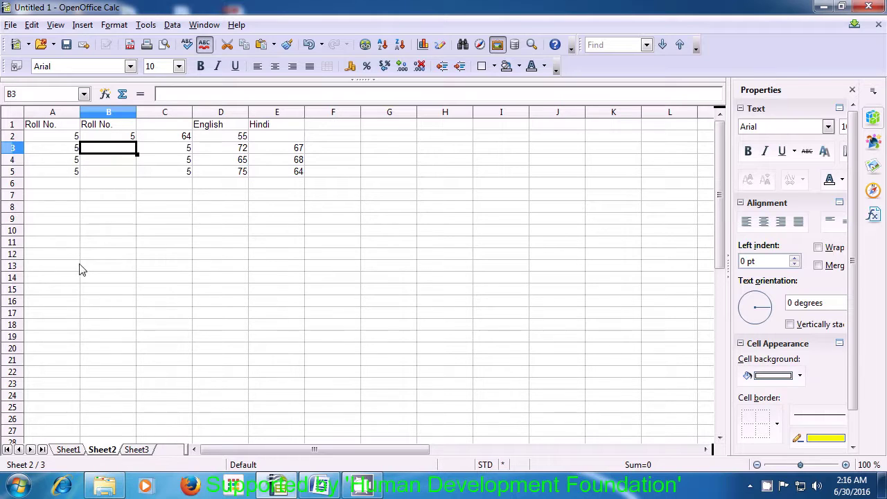
click(30, 27)
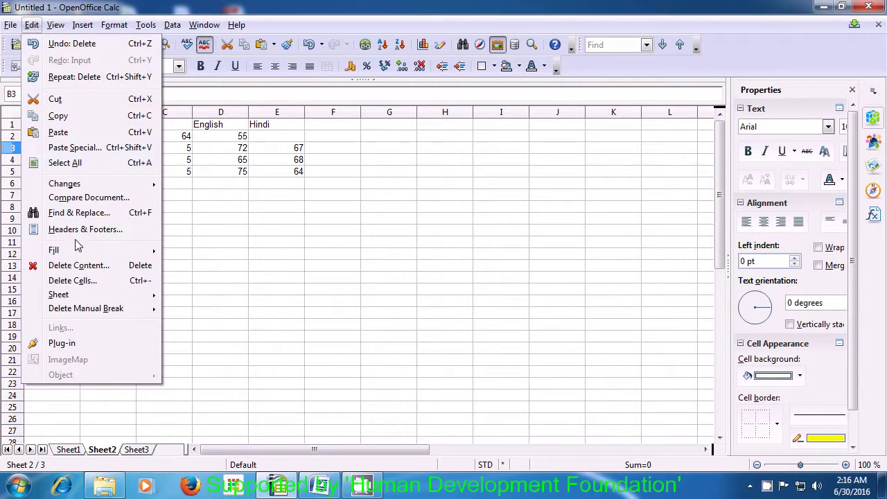
Step: Copy Sheet2 as Sheet2_2, inserted before Sheet1 with Copy ticked
mouse_move(86, 298)
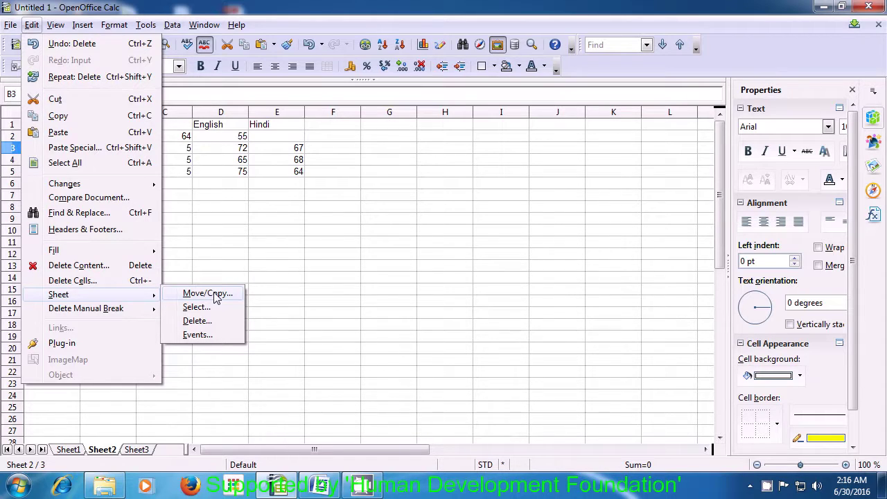
click(215, 294)
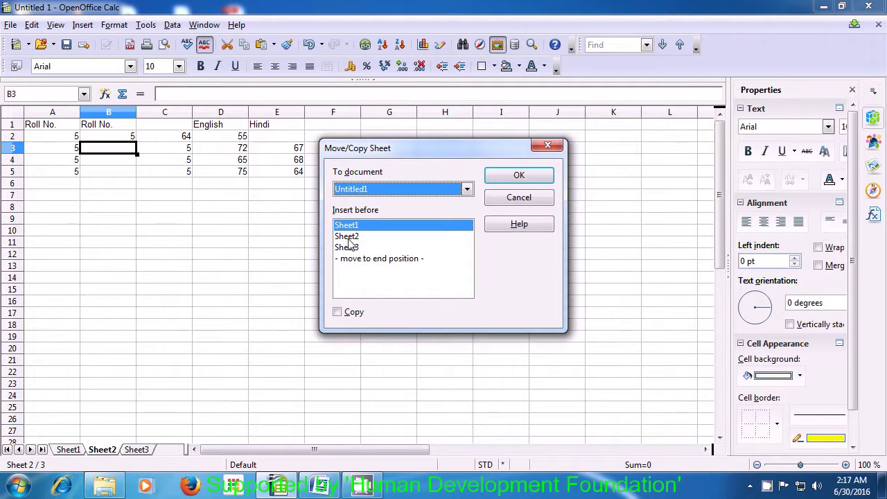
click(349, 238)
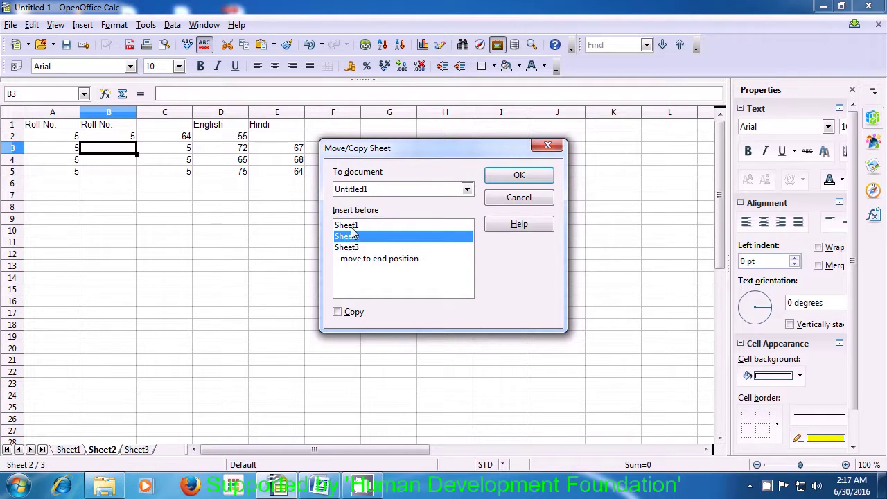
click(353, 228)
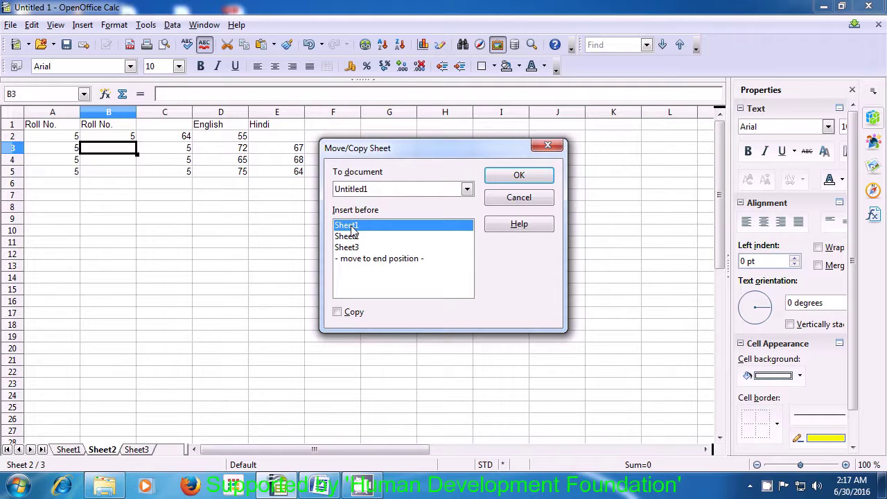
click(337, 313)
click(338, 313)
click(337, 314)
click(510, 179)
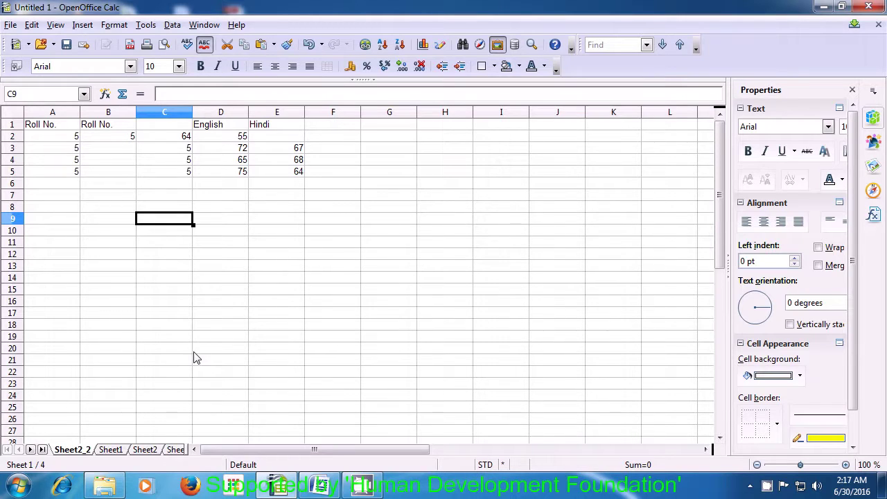
click(108, 451)
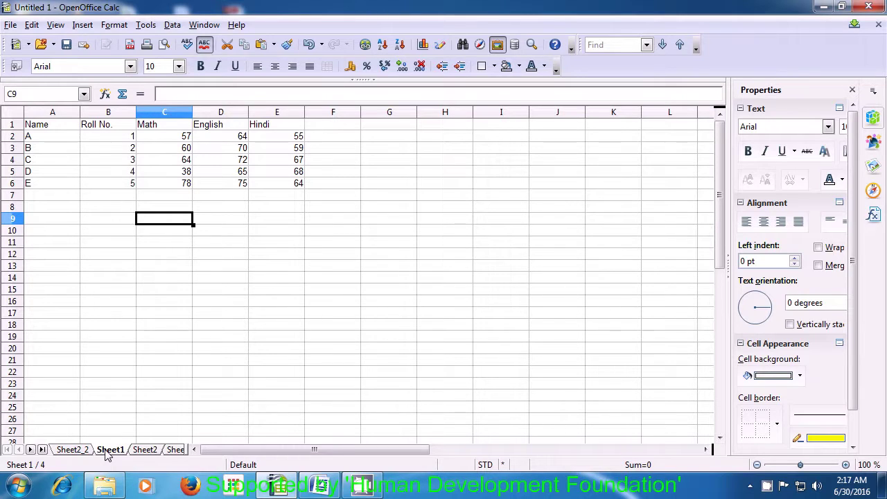
click(154, 452)
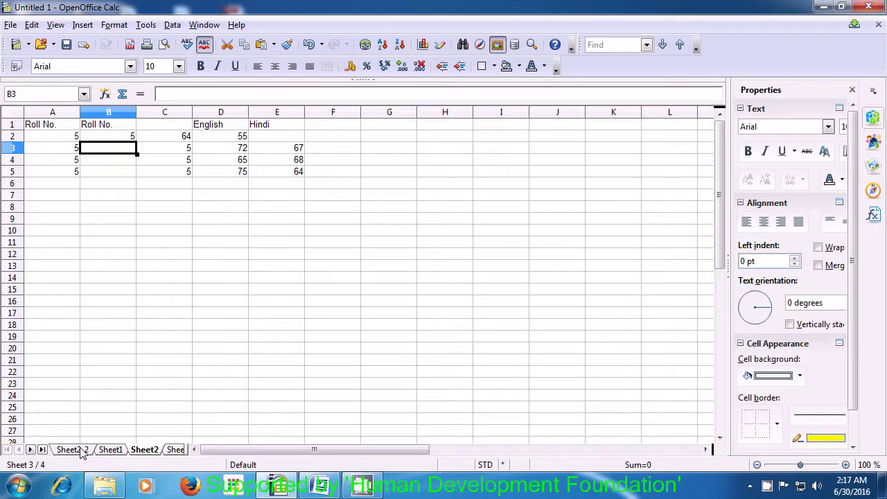
click(81, 452)
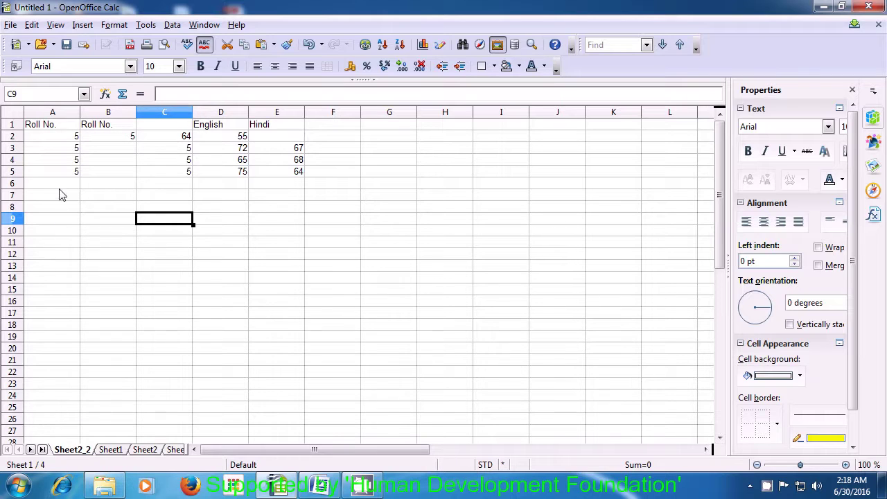
Step: Delete sheet Sheet2_2 and confirm with Yes, leaving Sheet1, Sheet2 and Sheet3
click(33, 25)
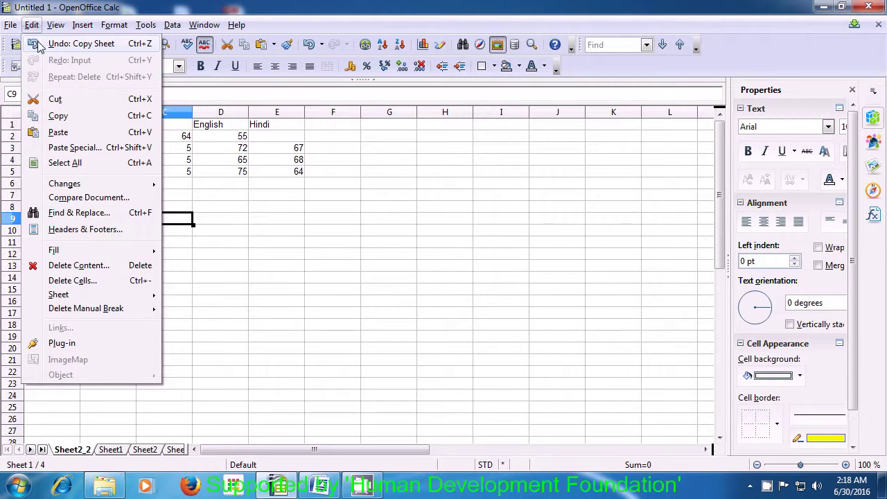
mouse_move(101, 303)
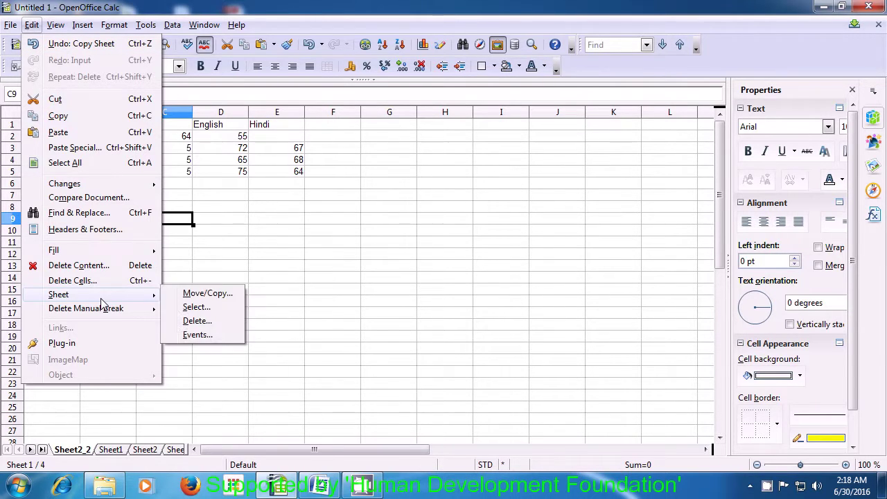
click(194, 323)
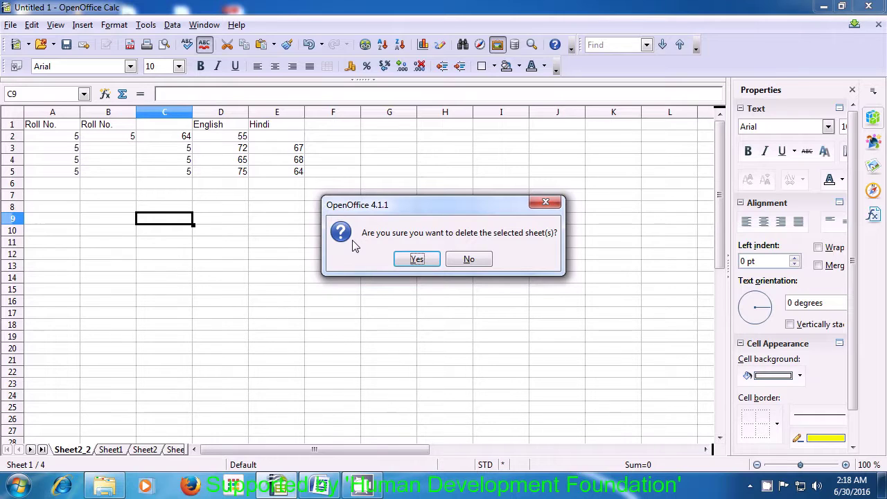
click(416, 260)
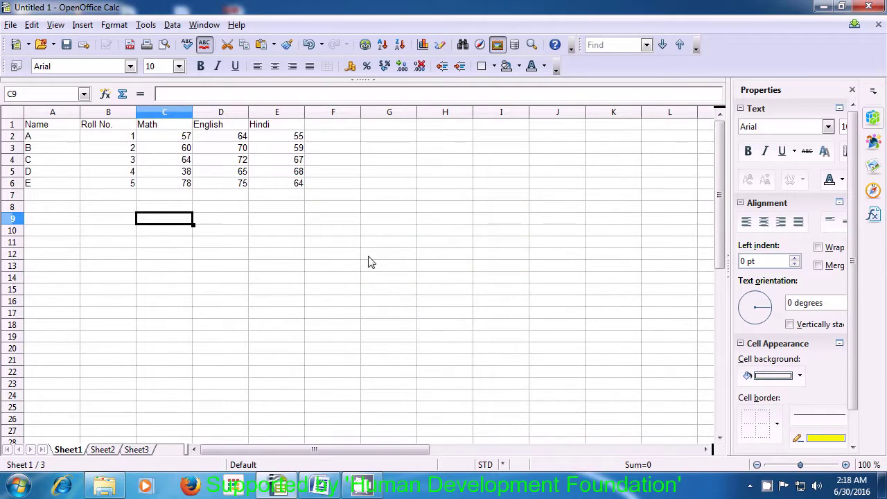
click(102, 366)
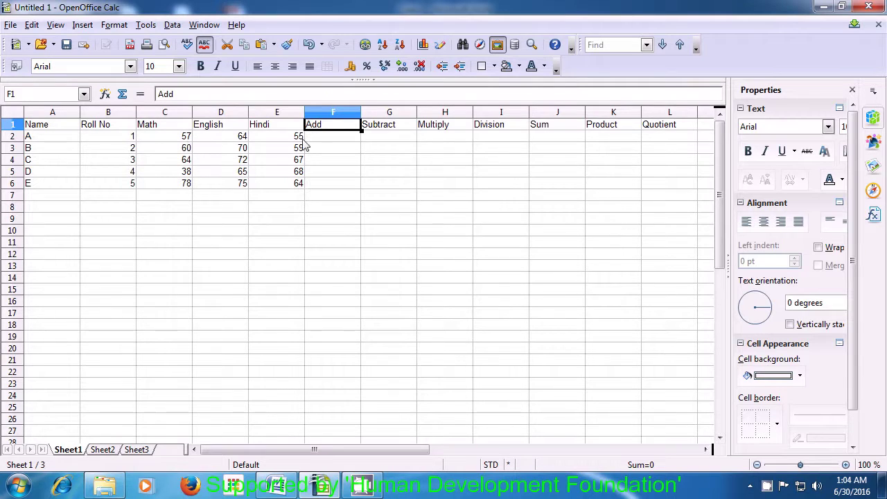
Step: Enter =C2+D2+E2 in F2 so student A's total shows 176
click(329, 139)
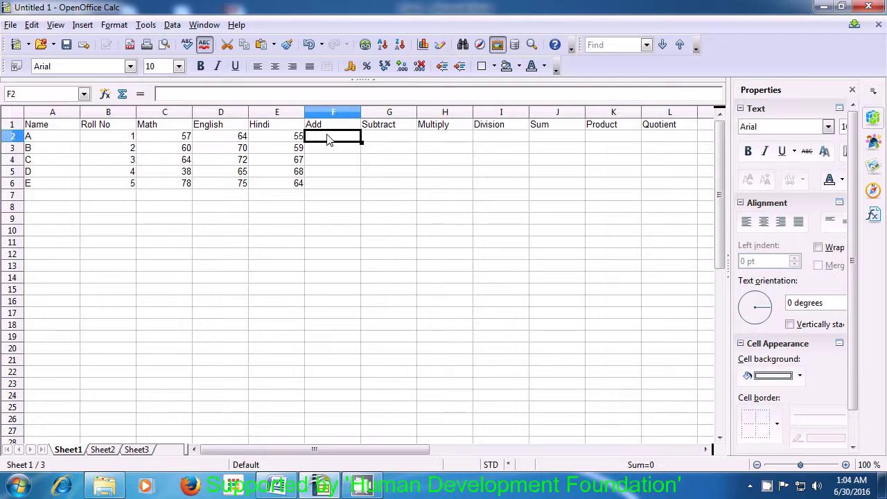
text(=)
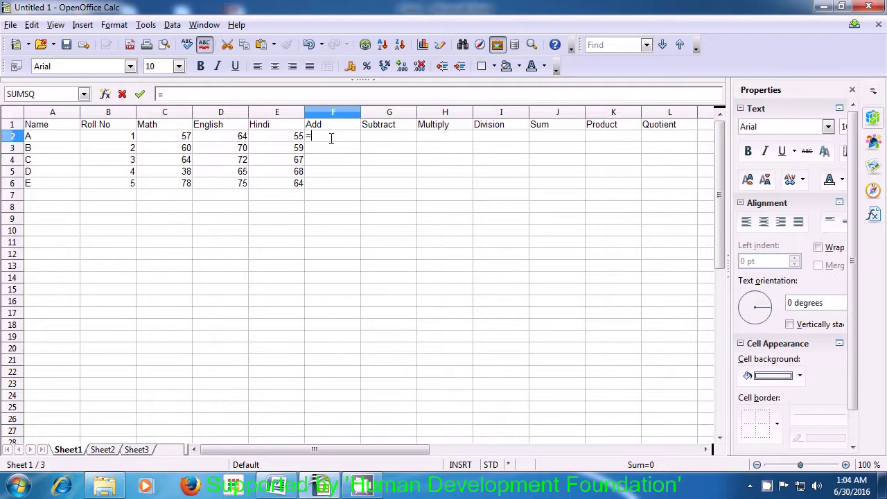
click(185, 141)
text(+)
click(226, 142)
text(+)
click(272, 141)
key(Return)
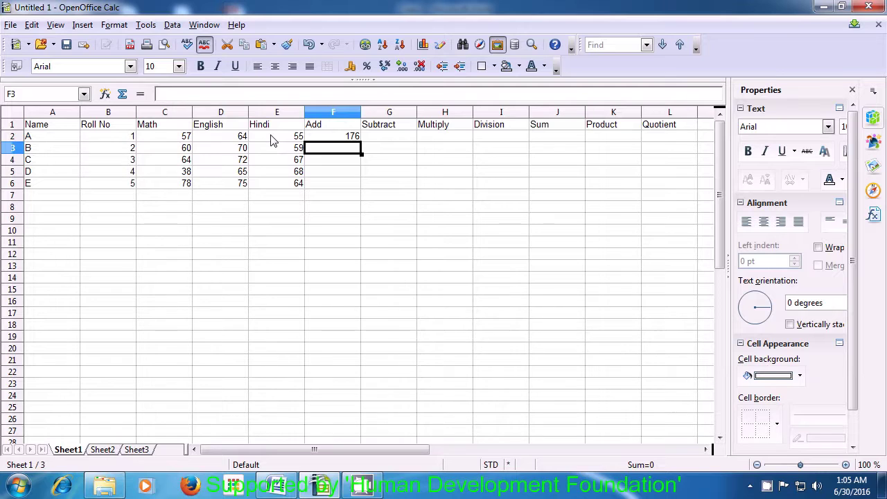
Step: Enter =C3+D3+E3 in F3 using arrow-key references, giving student B's total of 189
text(=)
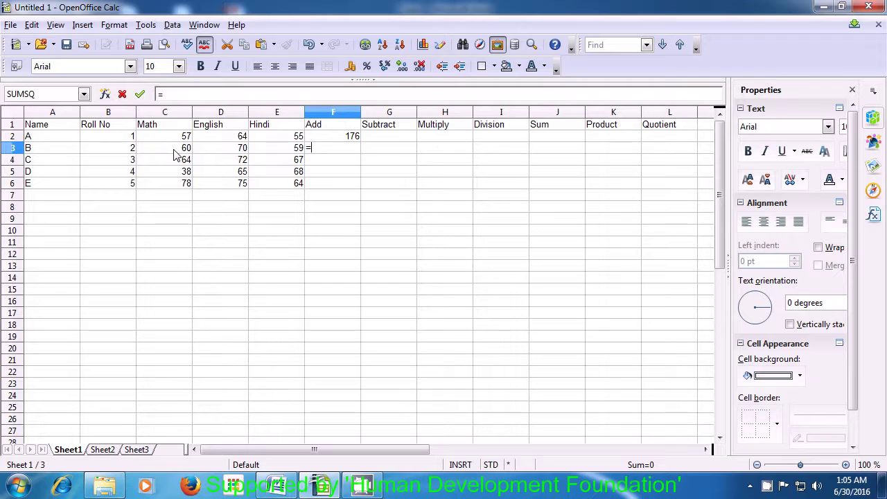
key(Left)
key(Left)
key(Left)
text(+)
key(Left)
key(Left)
text(+)
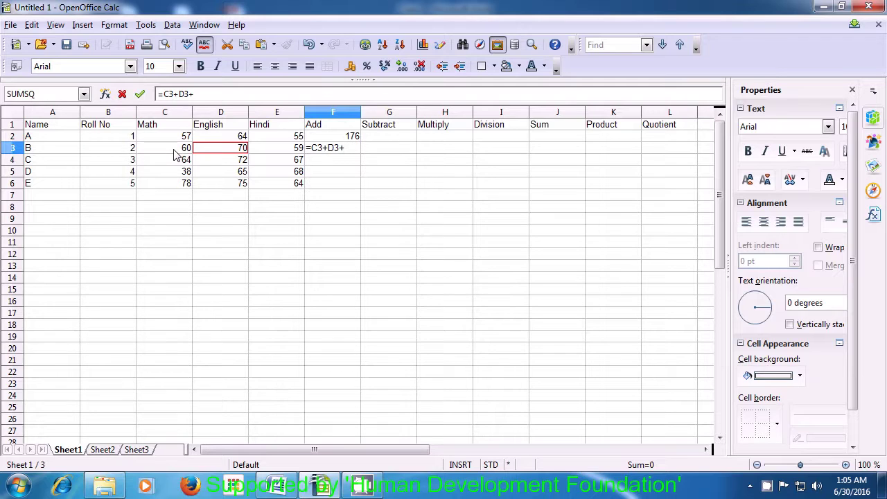
key(Left)
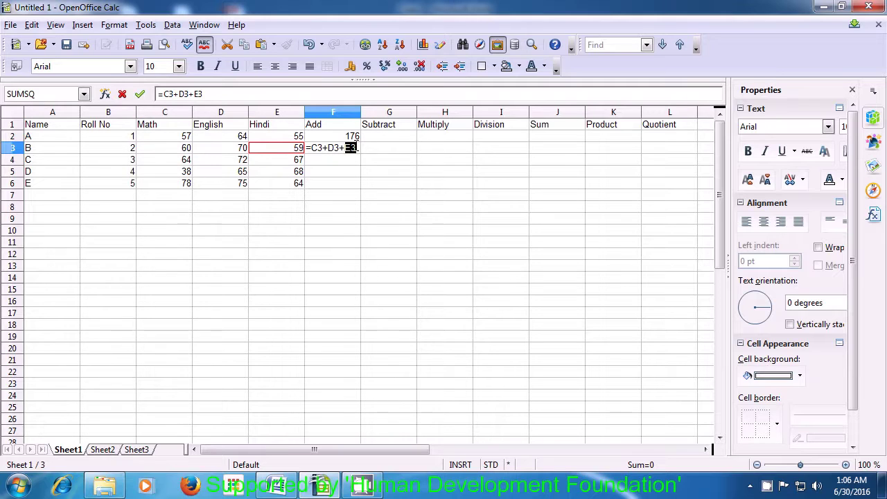
key(Return)
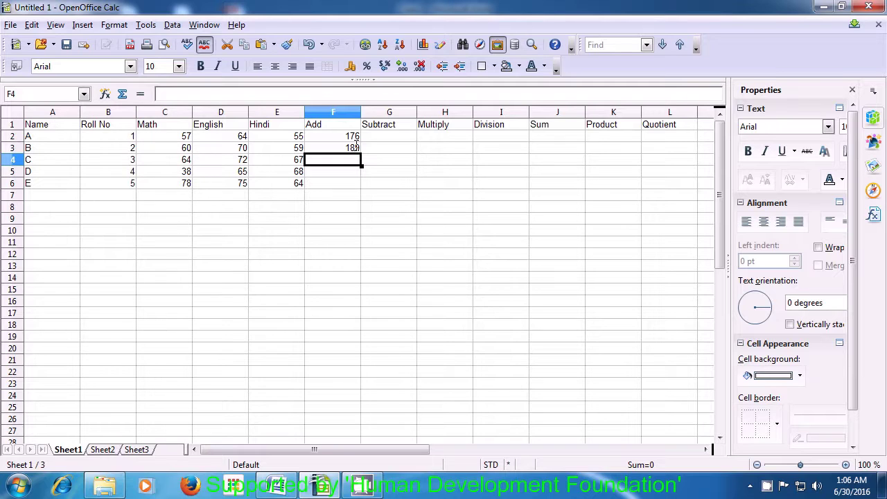
click(332, 149)
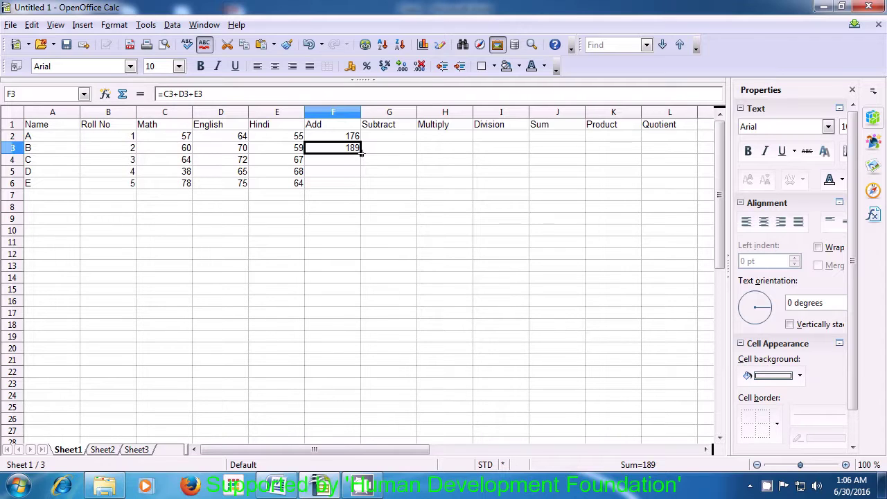
Step: Fill the F3 total formula down to F6, giving 203, 171 and 217
drag(361, 153, 366, 176)
drag(366, 183, 366, 185)
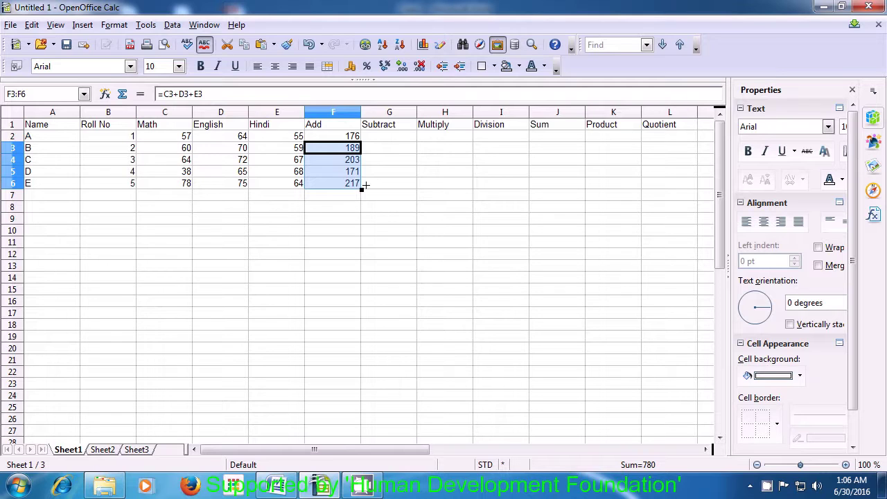
click(341, 189)
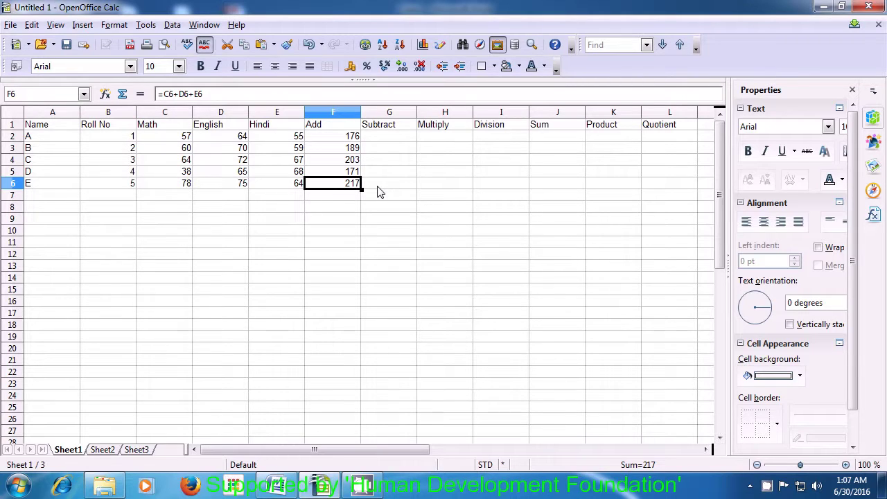
click(390, 139)
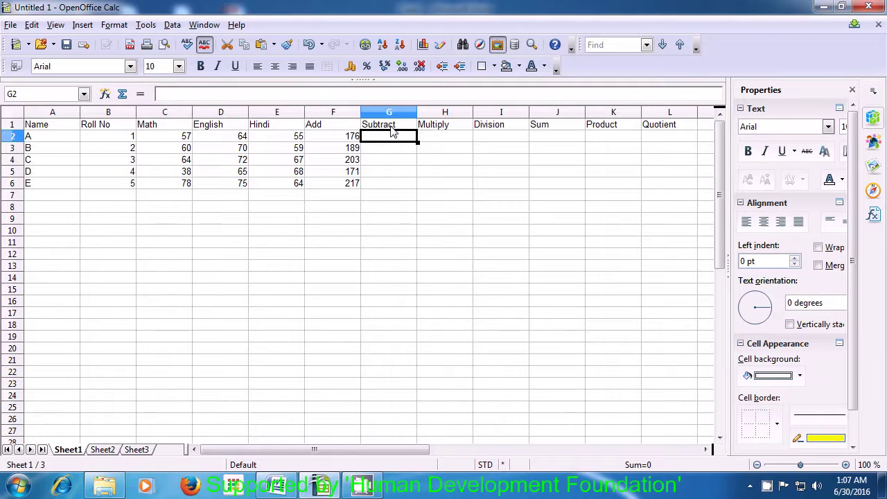
Step: Enter =C2-E2 in G2, subtracting the Hindi mark from Math to show 2
text(=)
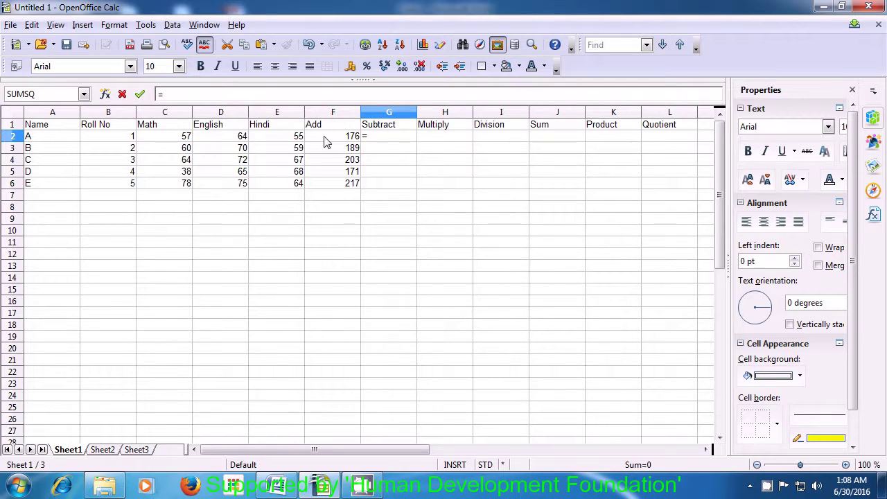
click(187, 139)
text(-)
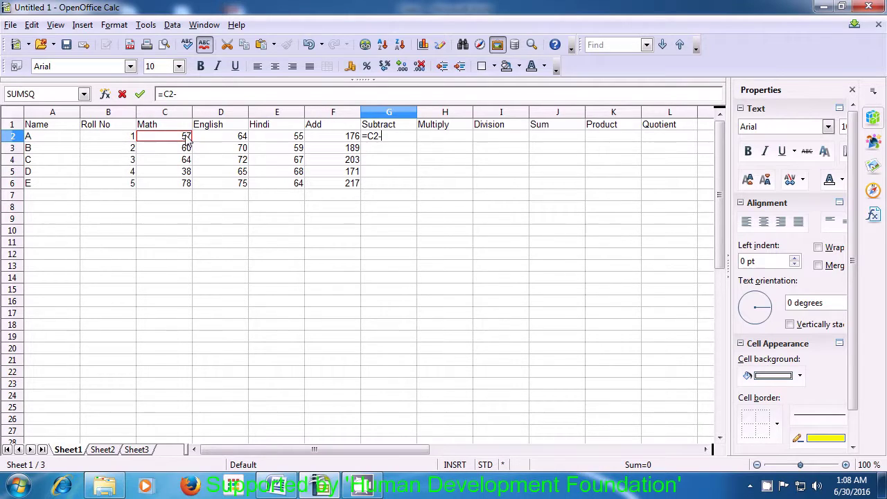
click(284, 140)
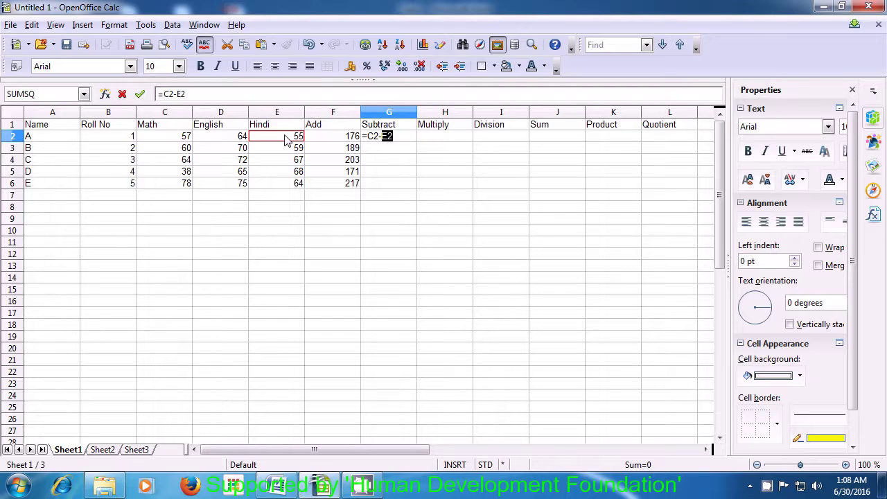
key(Return)
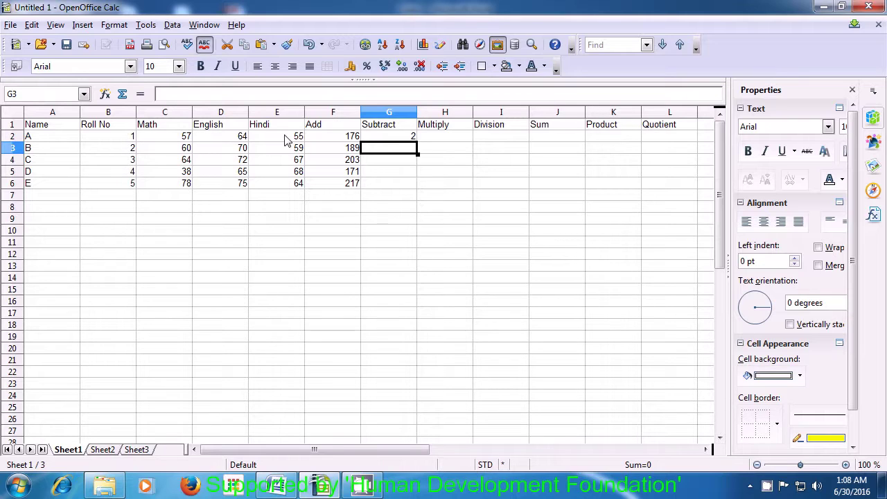
Step: Enter =C3-E3 in G3 using arrow-key references, giving 1 for student B
text(=)
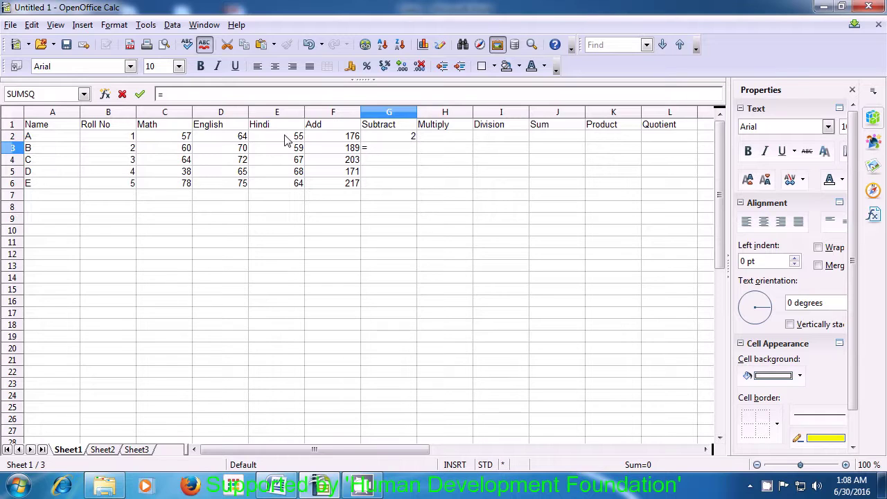
key(Left)
key(Left)
key(Left)
key(Left)
text(-)
key(Left)
key(Left)
key(Left)
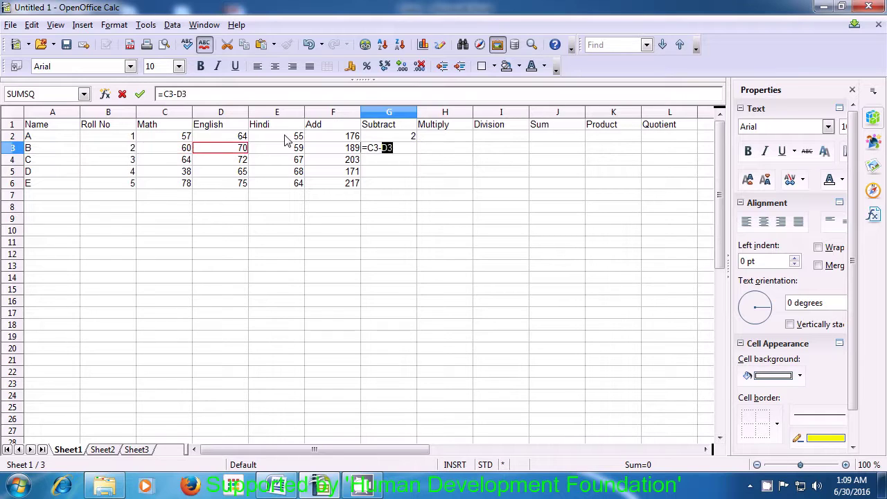
key(Right)
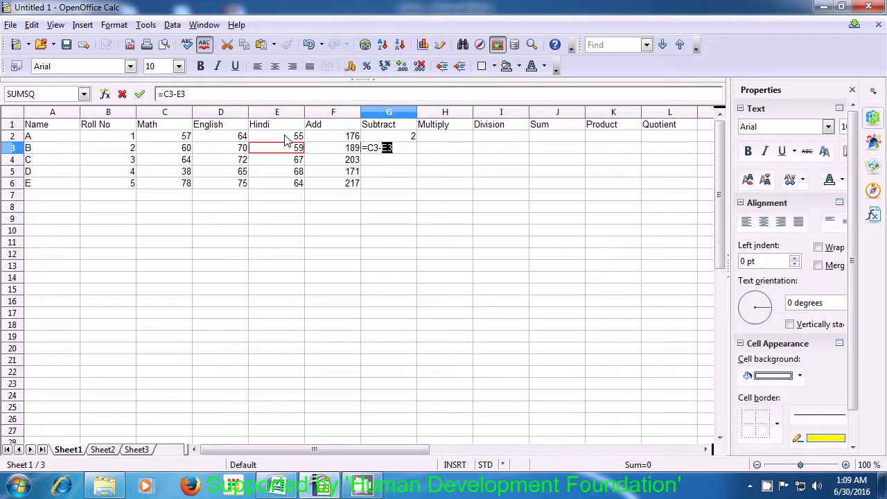
key(Return)
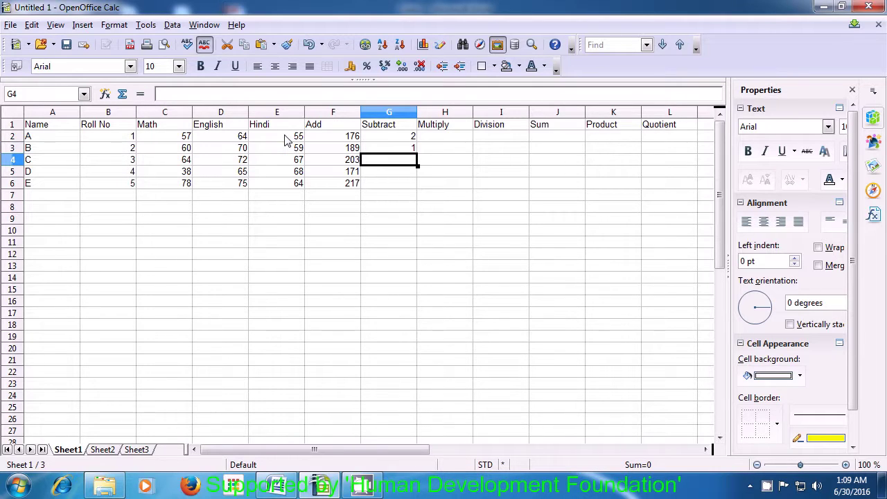
click(393, 149)
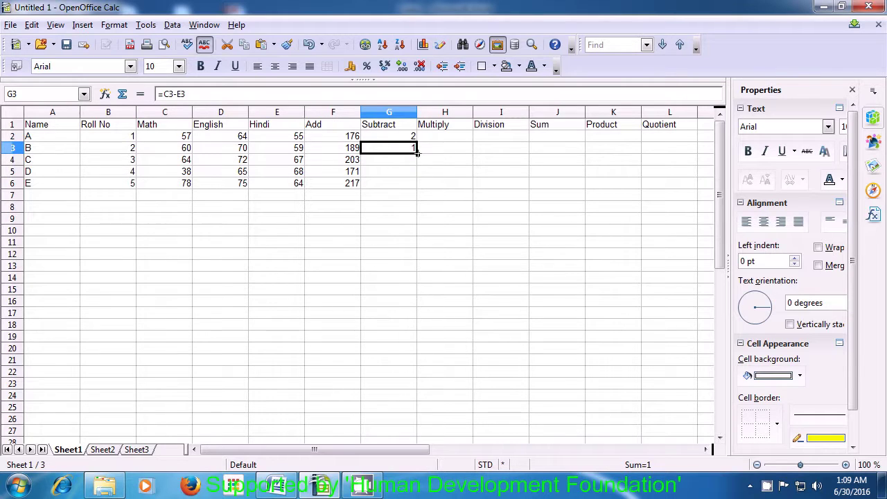
Step: Fill the G3 Subtract formula down to G6 (-3, -30, 14) and compare G4 with G3
drag(418, 153, 418, 187)
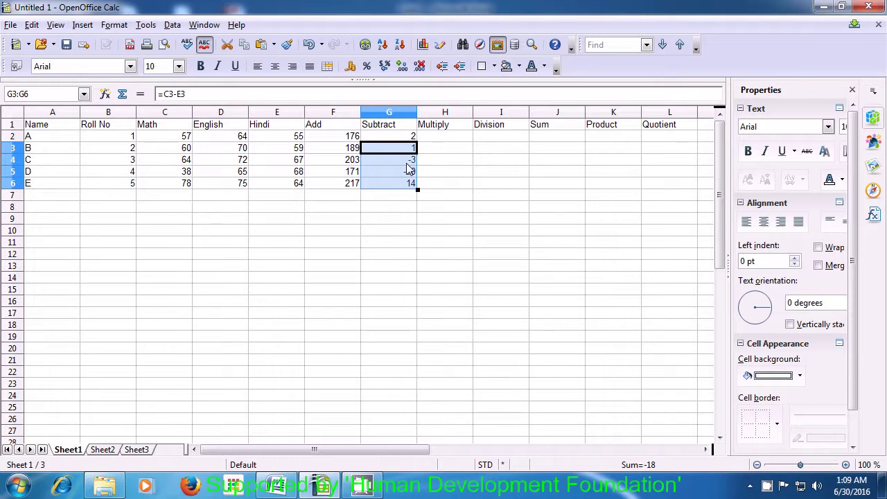
click(407, 163)
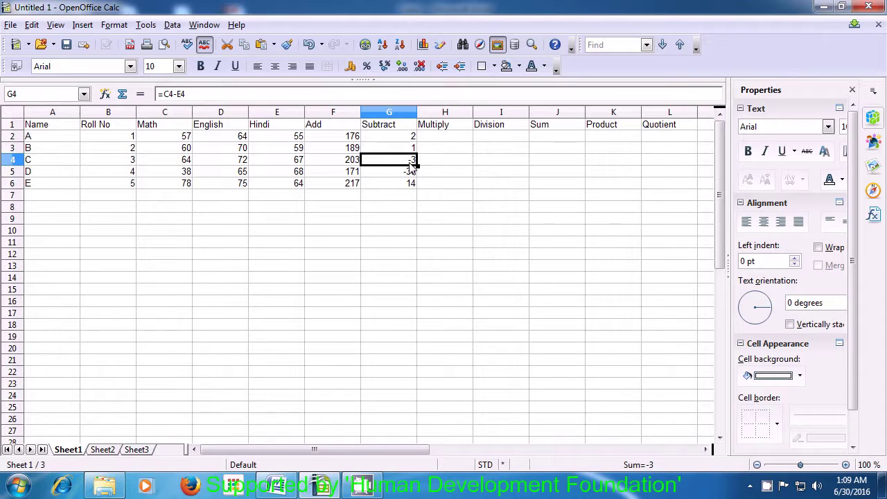
click(402, 152)
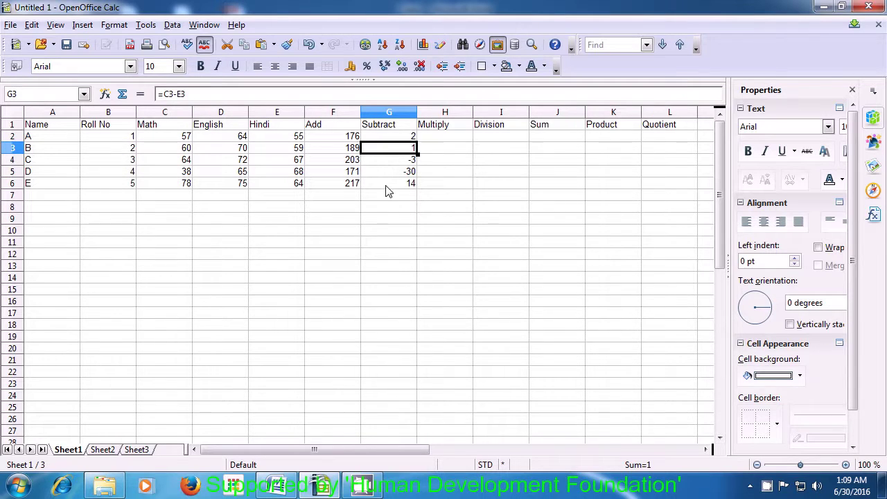
click(392, 163)
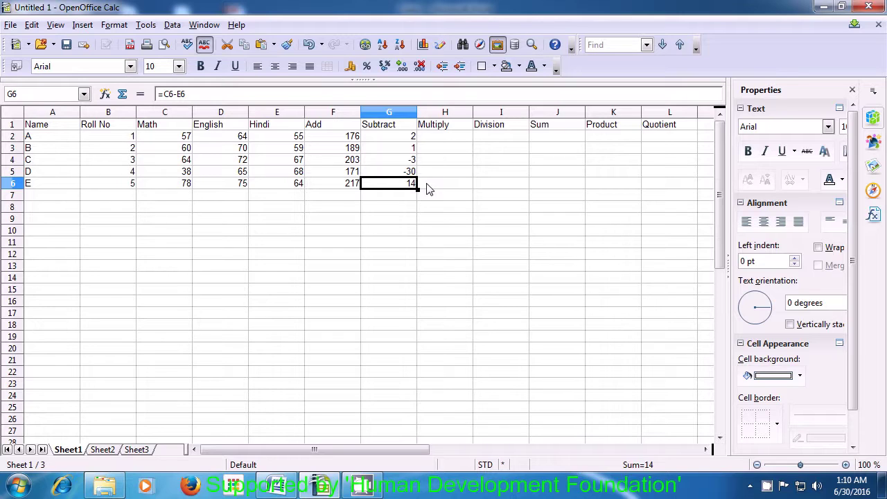
click(439, 144)
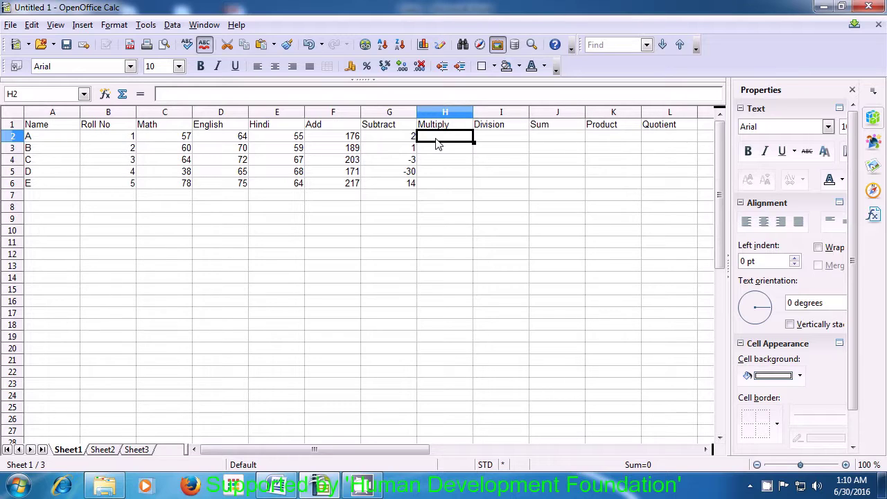
Step: Enter =C2*D2*E2 in H2 so student A's product shows 200640
text(=)
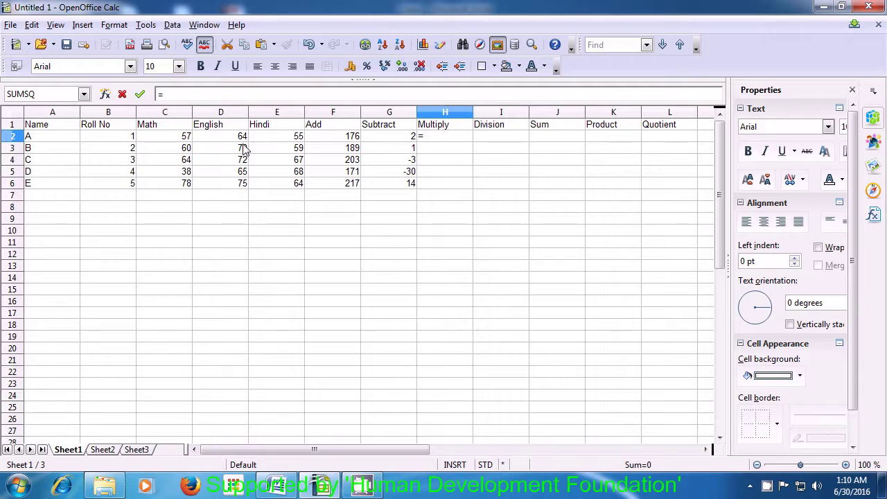
click(178, 141)
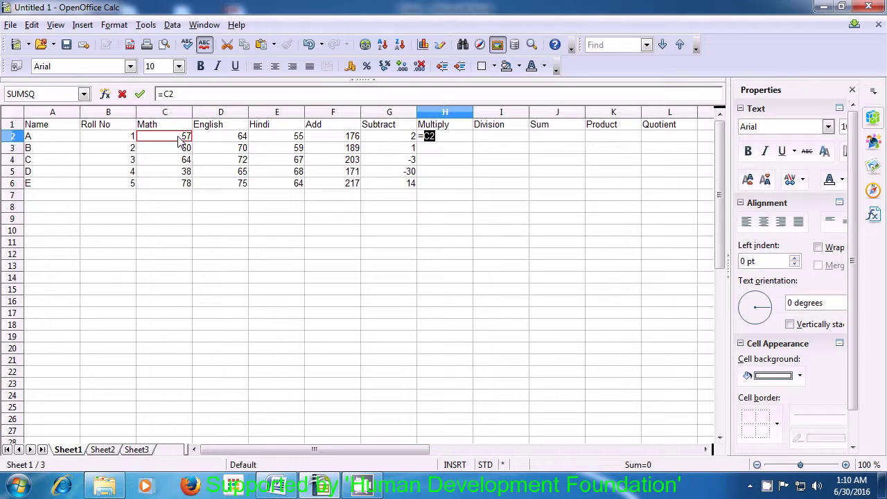
text(*)
click(233, 142)
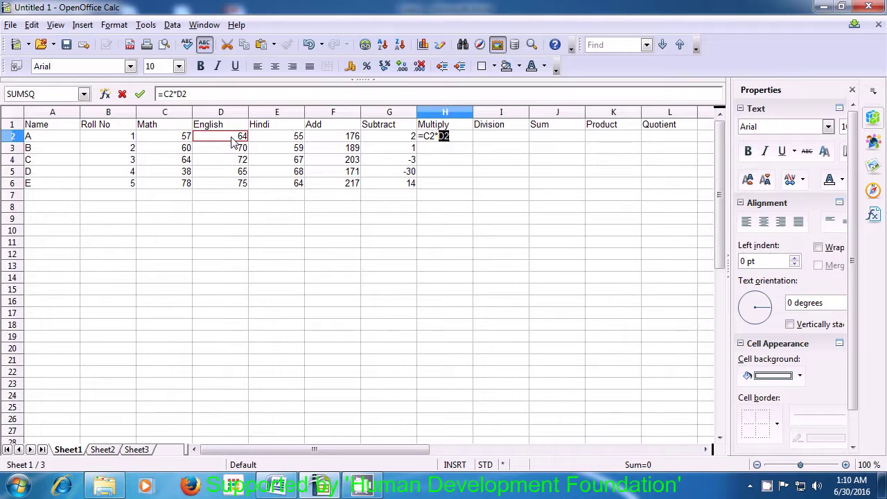
text(*)
click(269, 144)
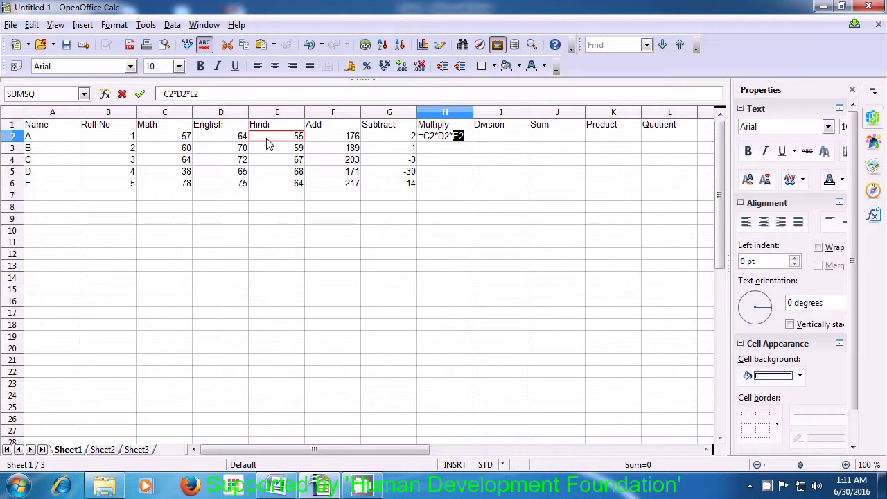
key(Return)
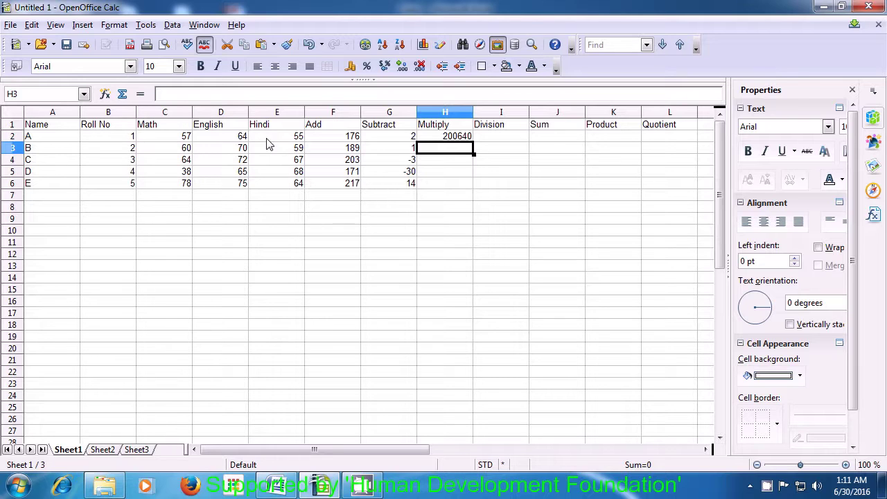
text(=)
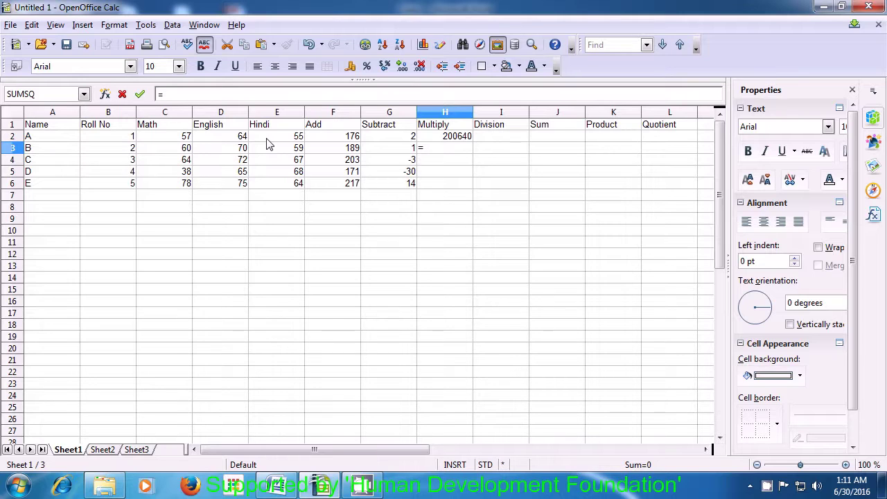
Step: Build =C3*D3*E3 in H3 with arrow-key references, giving student B's product 247800
key(Left)
key(Left)
key(Left)
key(Left)
key(Left)
text(*)
key(Right)
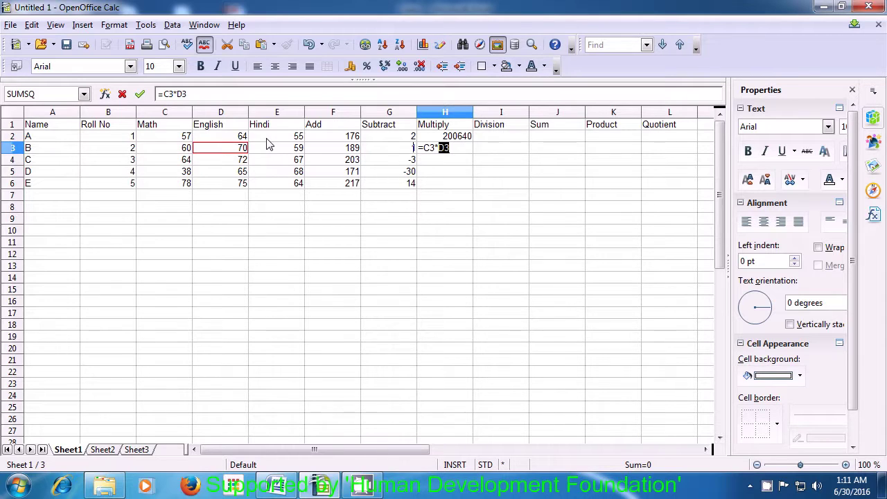
text(*)
key(Right)
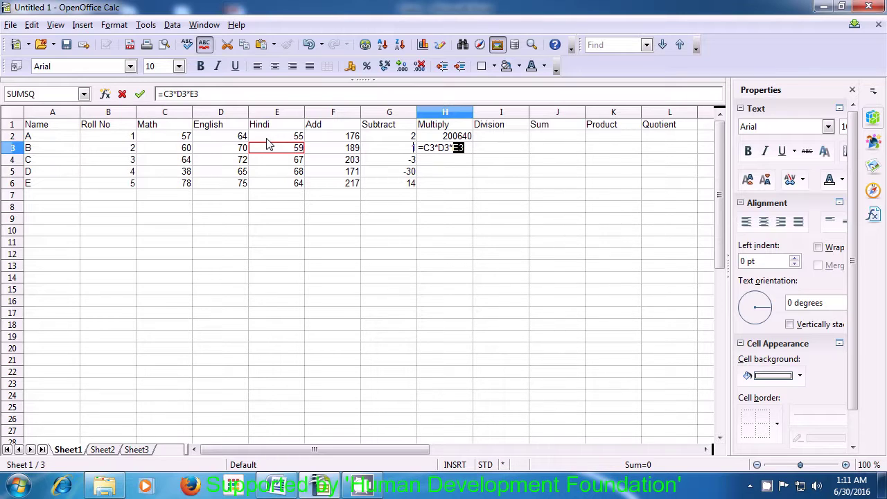
key(Return)
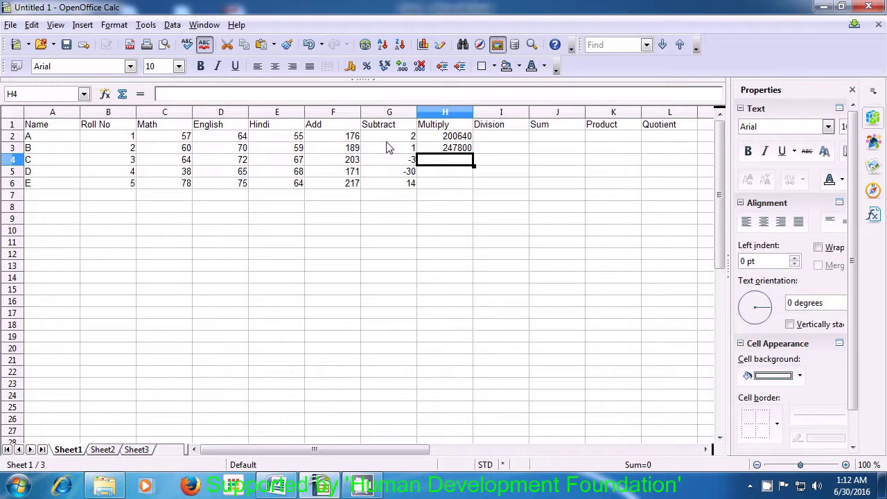
click(447, 150)
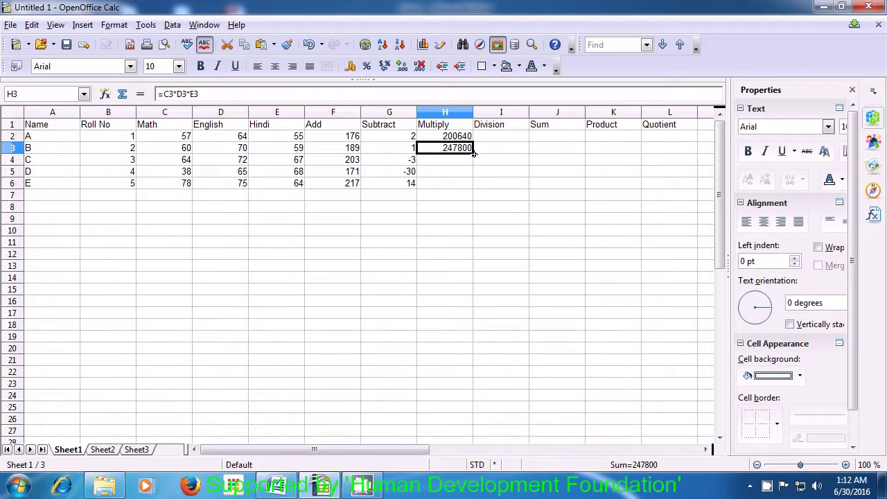
Step: Fill H3's product formula down to H6, giving 308736, 167960 and 374400
drag(474, 153, 474, 187)
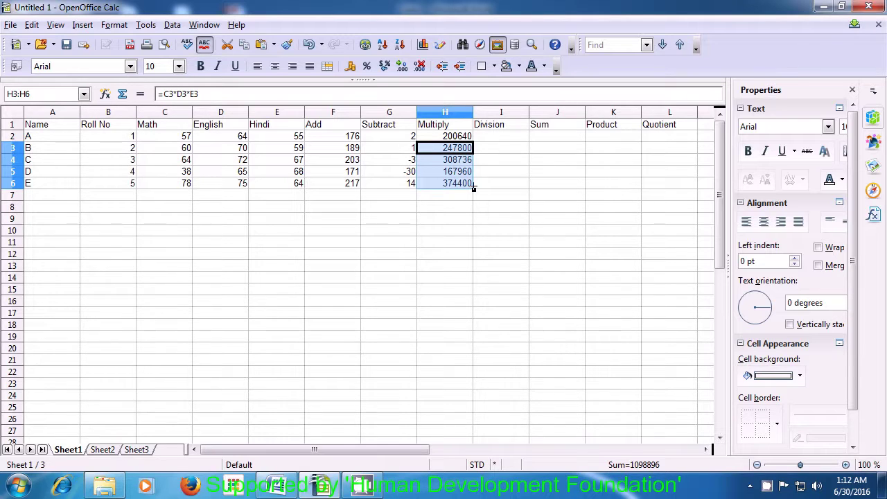
click(475, 184)
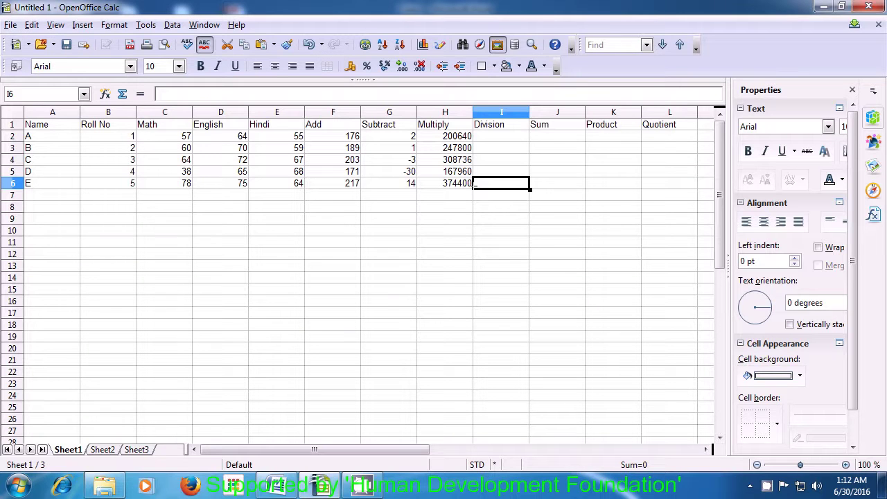
Step: Enter =F2/D2 in I2, dividing the Add total by the English mark to give 2.75
click(488, 138)
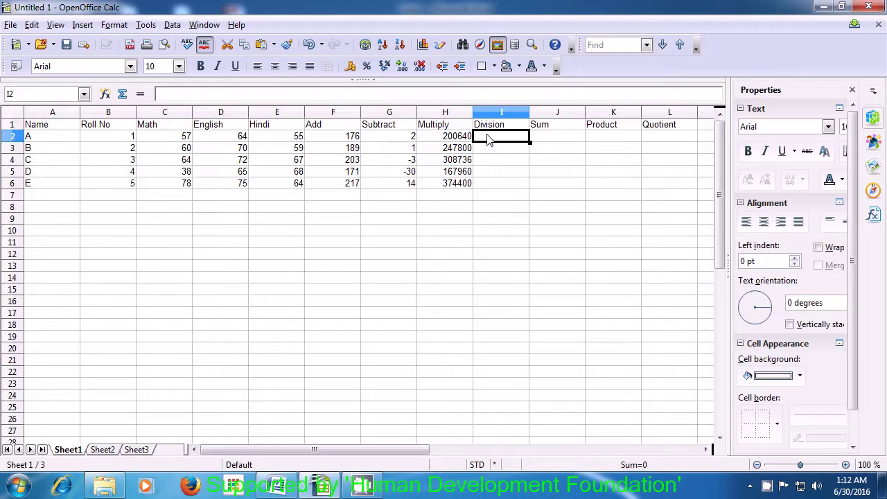
text(=)
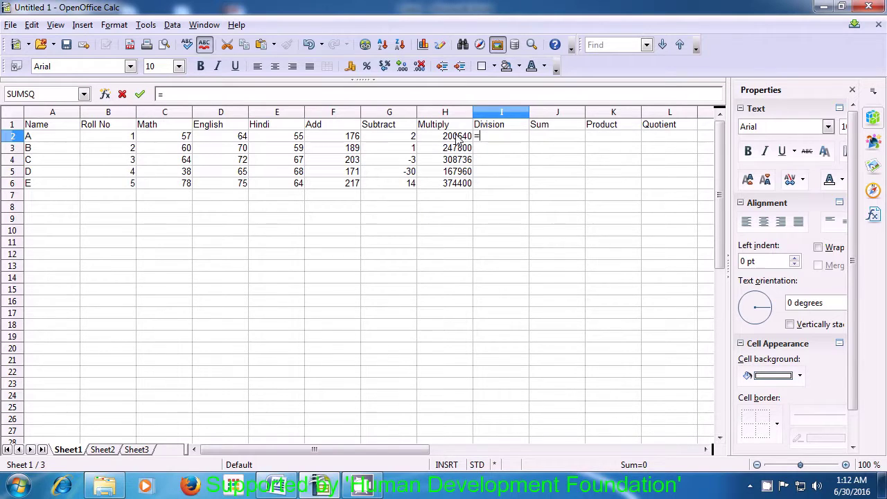
click(349, 141)
text(/)
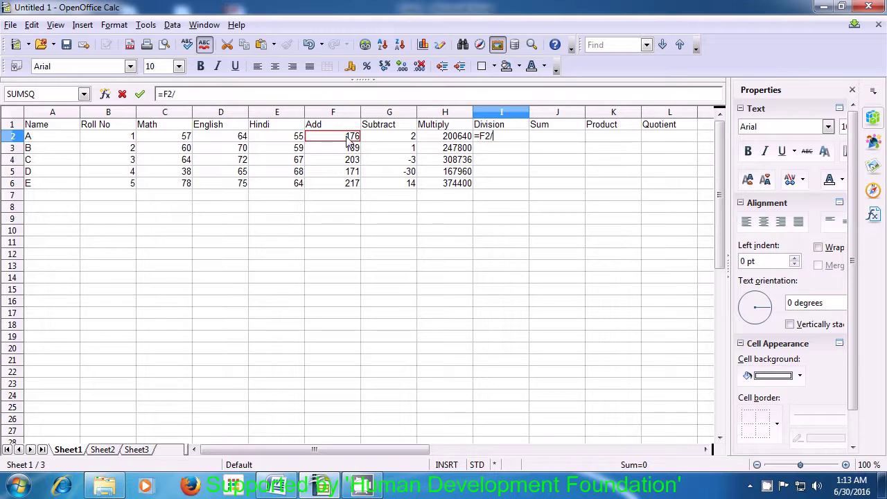
click(227, 139)
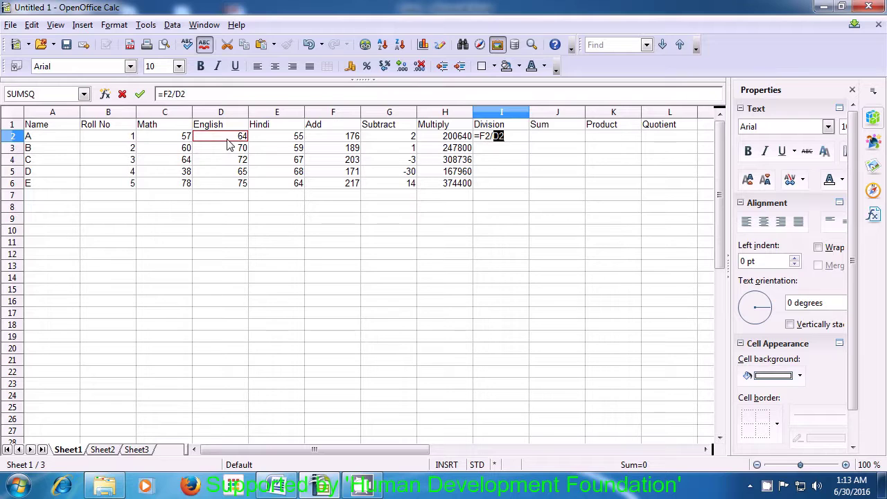
key(Return)
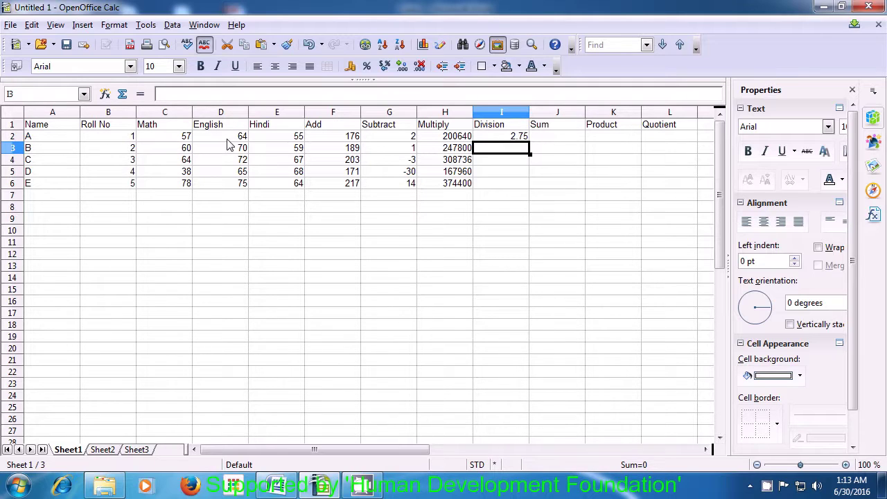
text(=)
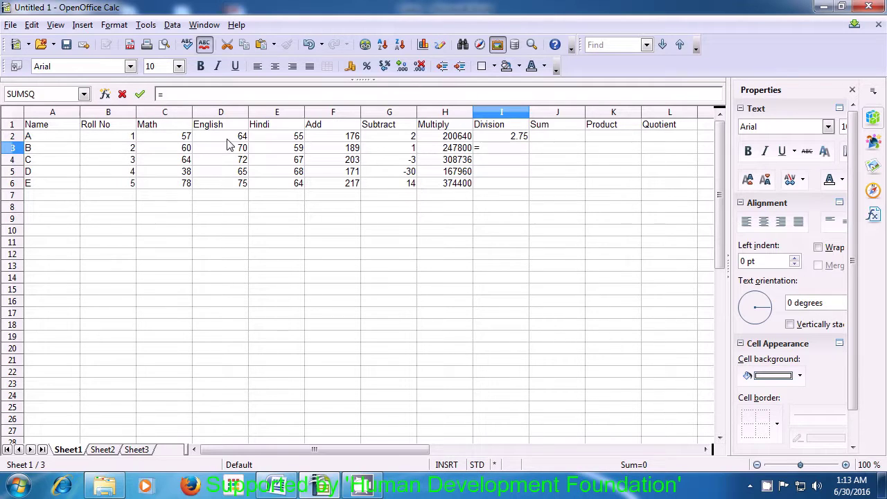
Step: Build =H3/F3 in I3 with arrow-key references, giving 1311.111111
key(Left)
text(/)
key(Left)
key(Left)
key(Left)
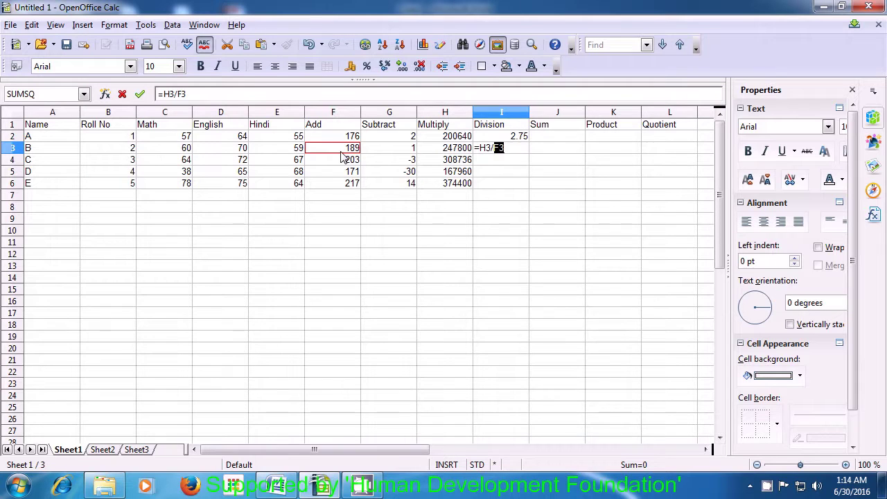
key(Return)
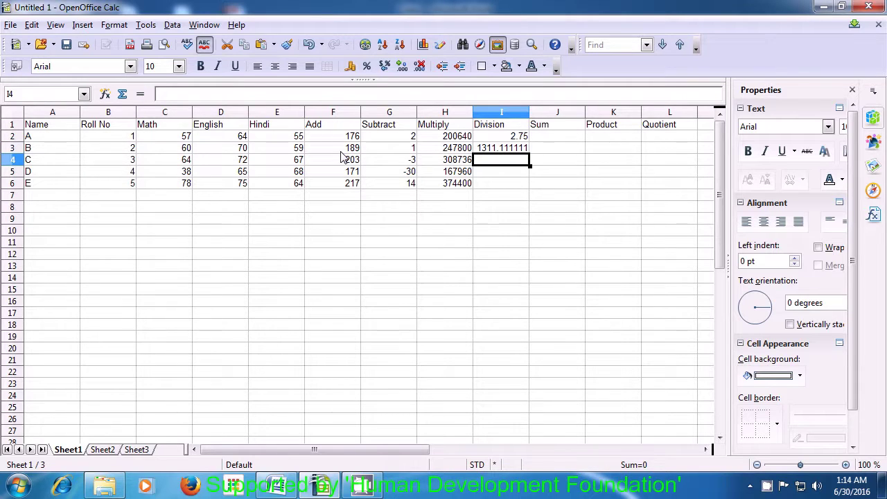
click(489, 149)
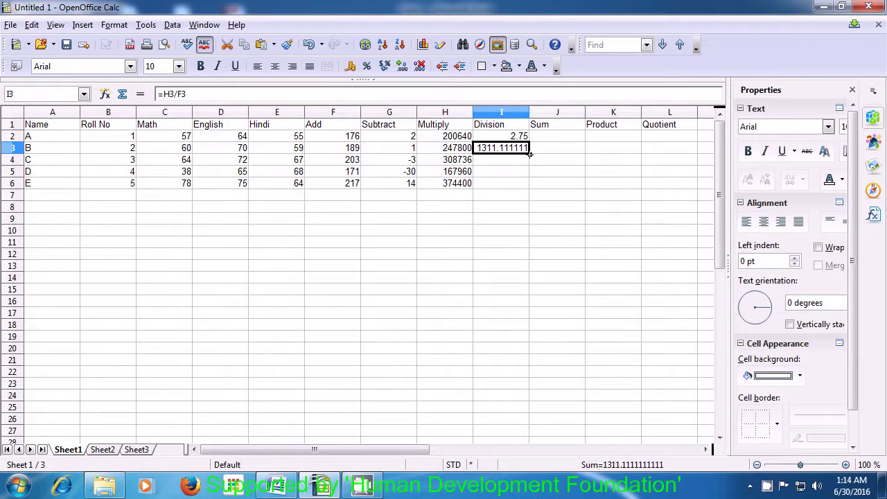
Step: Fill I3's division formula down to I6, giving 1520.866995, 982.2222222 and 1725.345622
drag(529, 154, 530, 185)
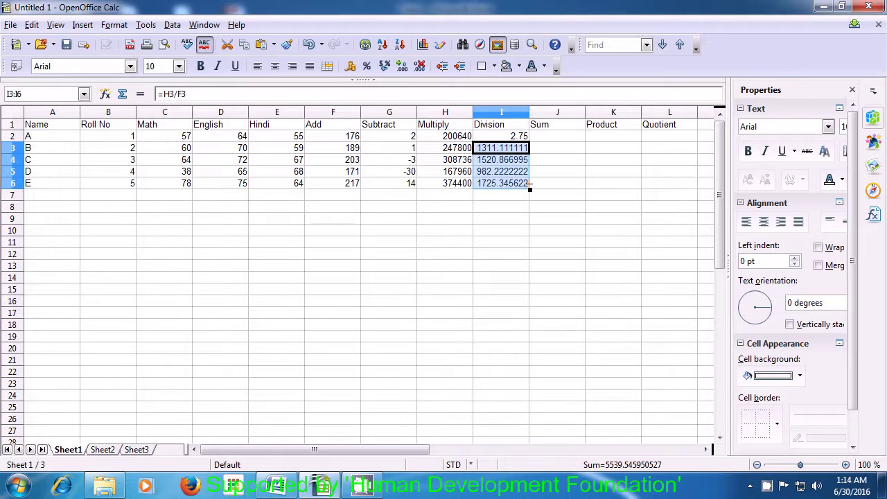
click(504, 184)
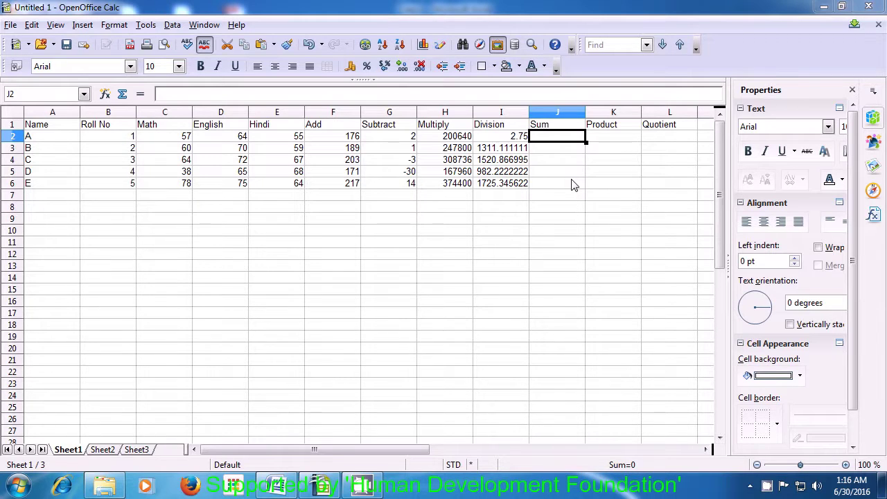
click(552, 157)
click(547, 139)
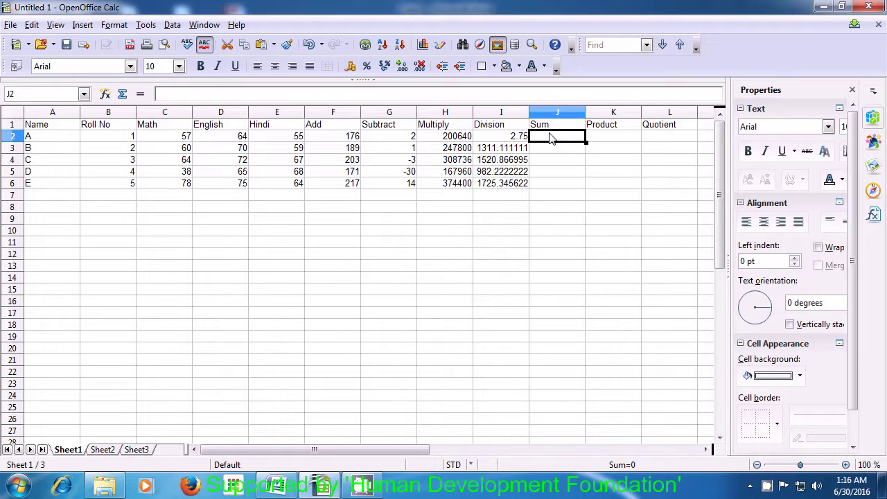
Step: Begin the formula =sum( in cell J2
text(=)
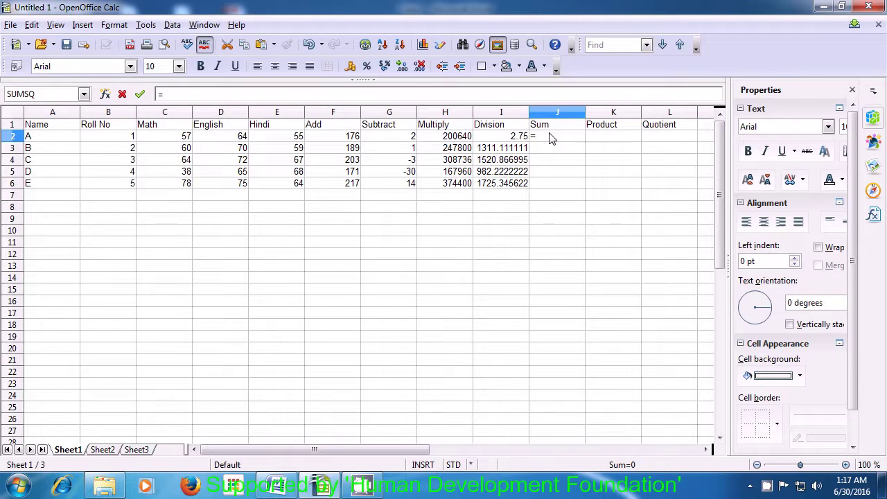
text(s)
text(u)
text(m)
text(()
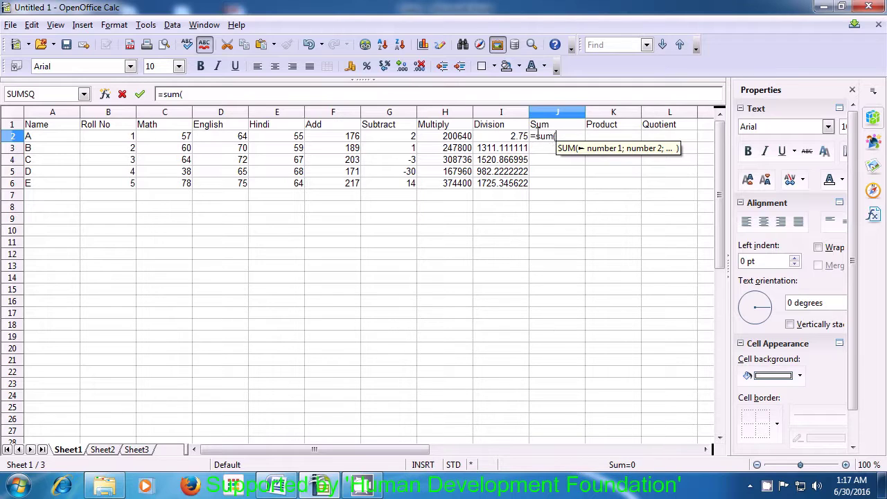
Step: Complete J2 as =sum(C2;D2;E2), giving student A's total of 176
click(172, 139)
text(;)
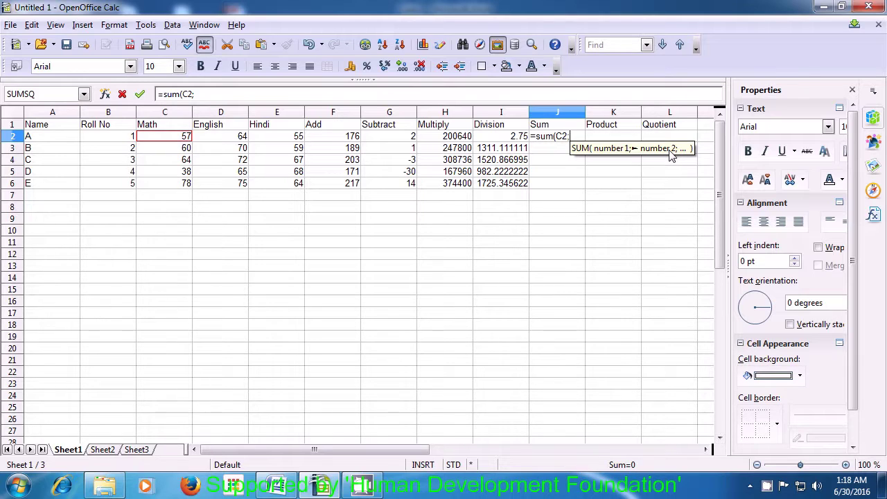
click(230, 139)
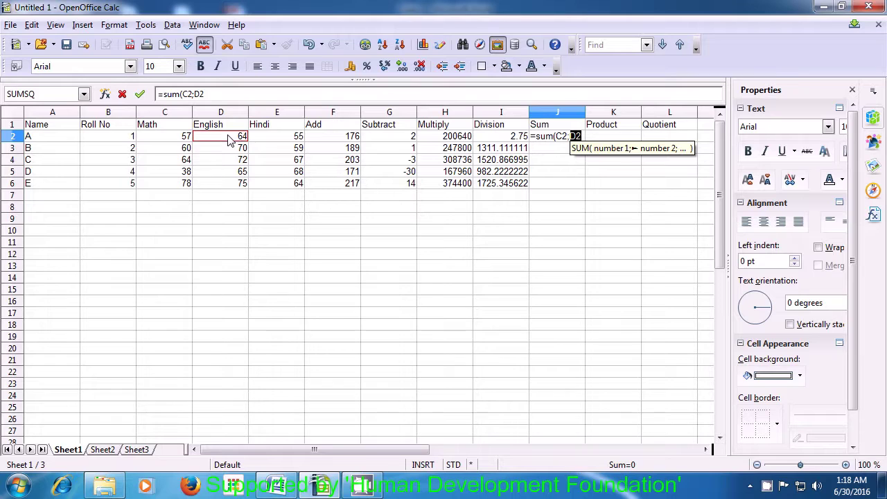
text(;)
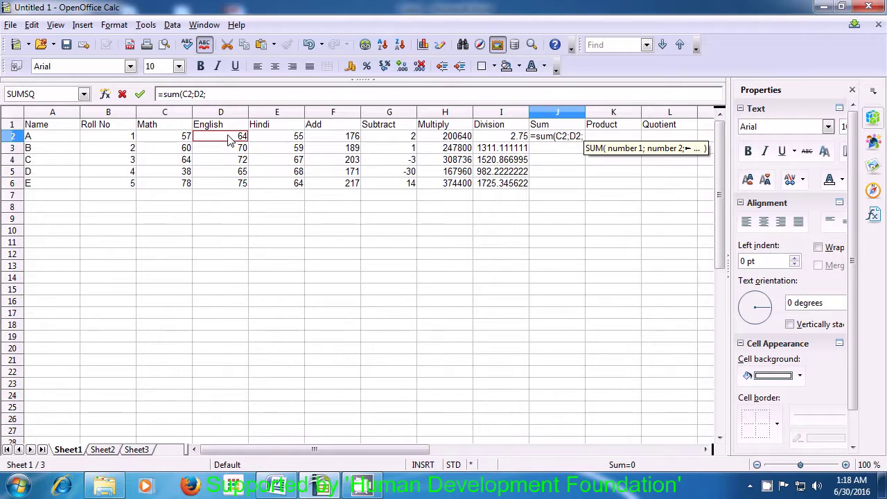
click(283, 137)
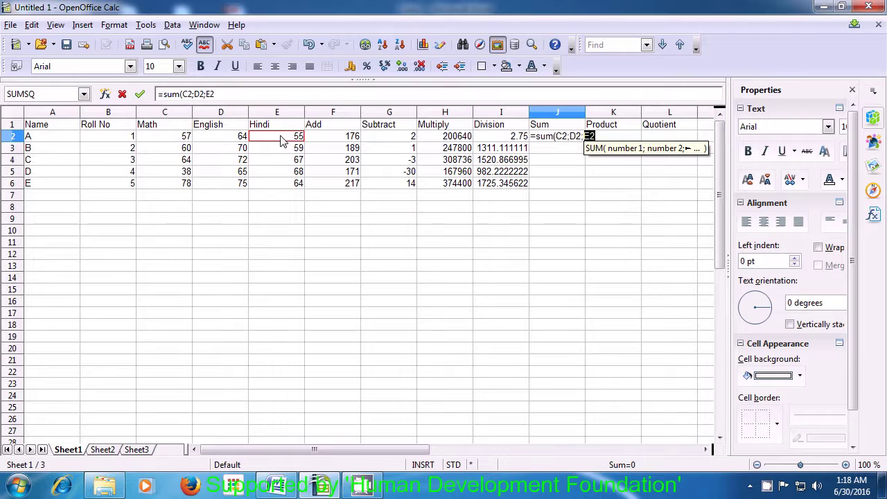
text())
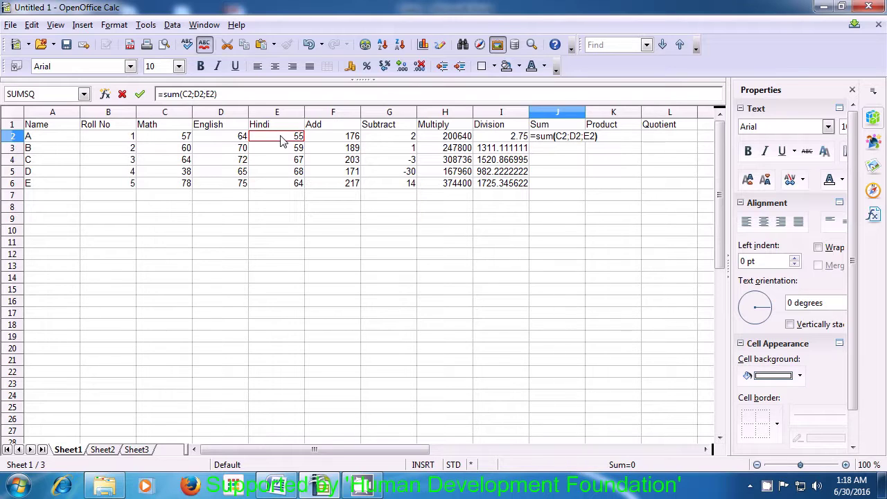
key(Return)
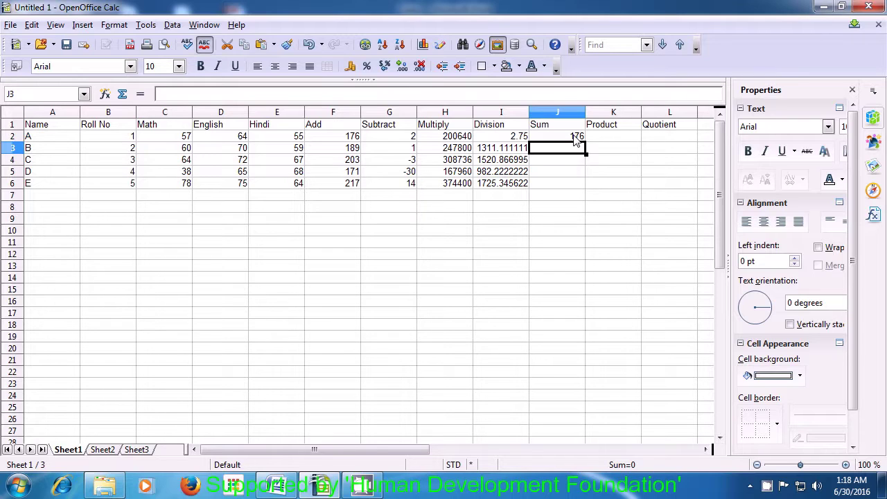
Step: Enter a SUM over C3:E3 in J3 using Shift+arrow selection, giving 189
click(584, 161)
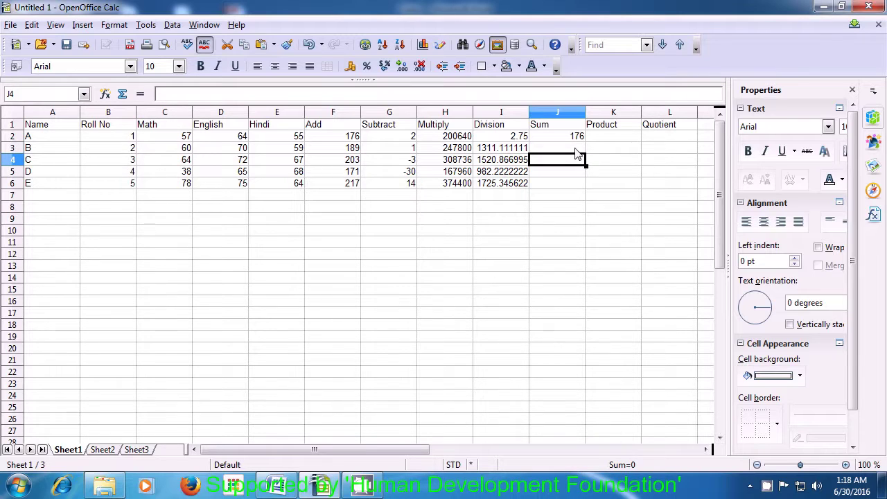
click(575, 149)
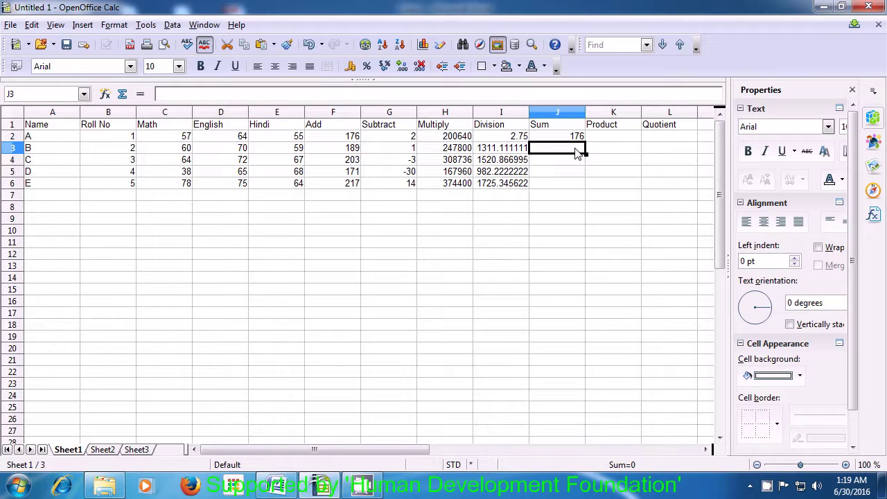
text(=)
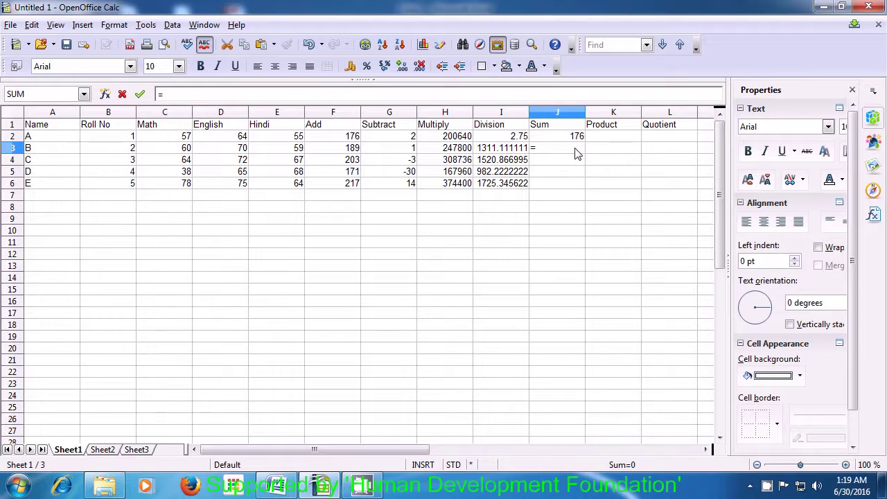
text(s)
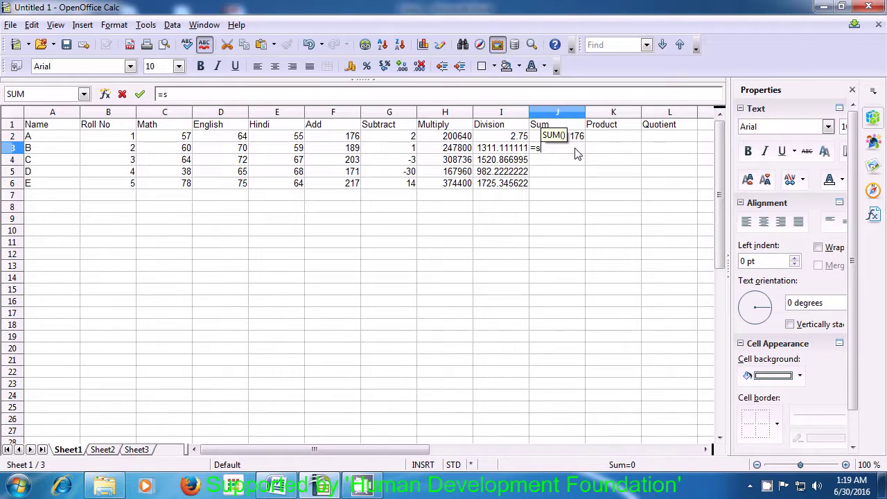
text(u)
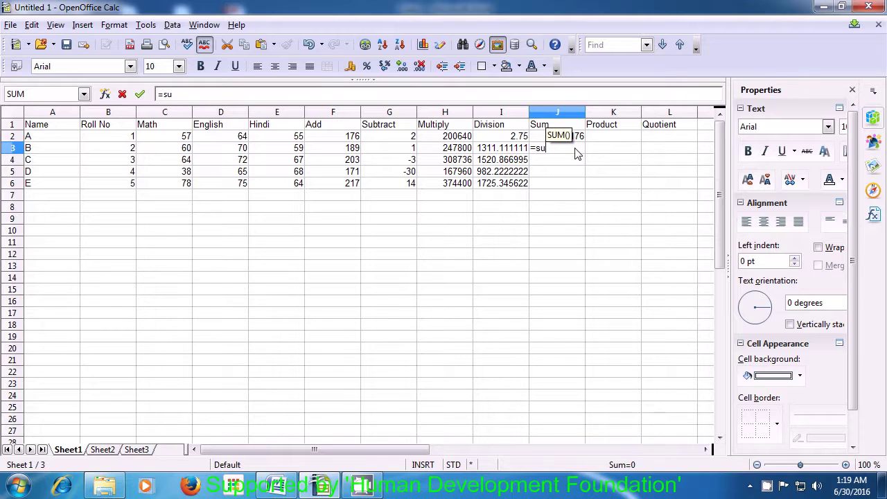
text(m)
text(()
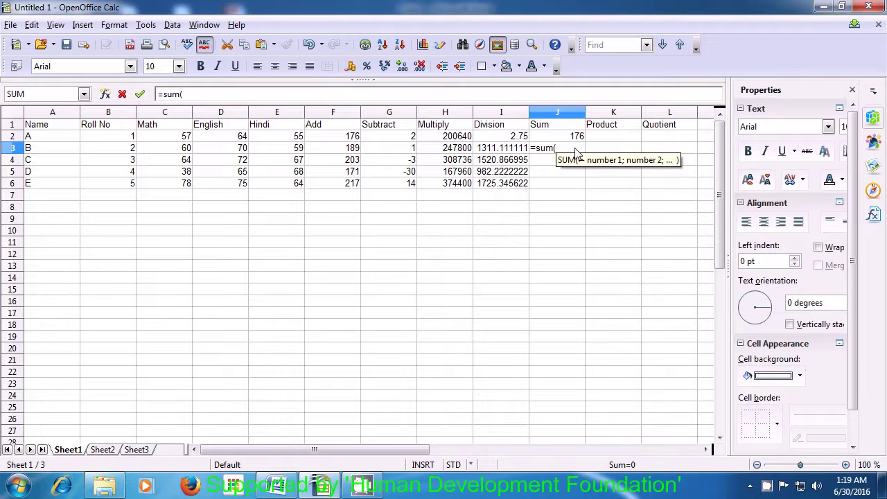
key(Left)
key(Left)
key(Left)
key(Left)
key(Left)
key(Left)
key(Left)
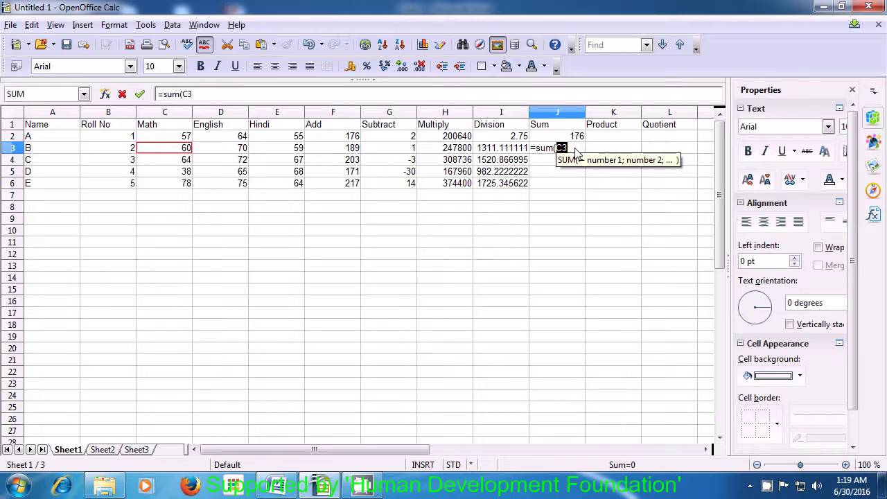
key(shift+Right)
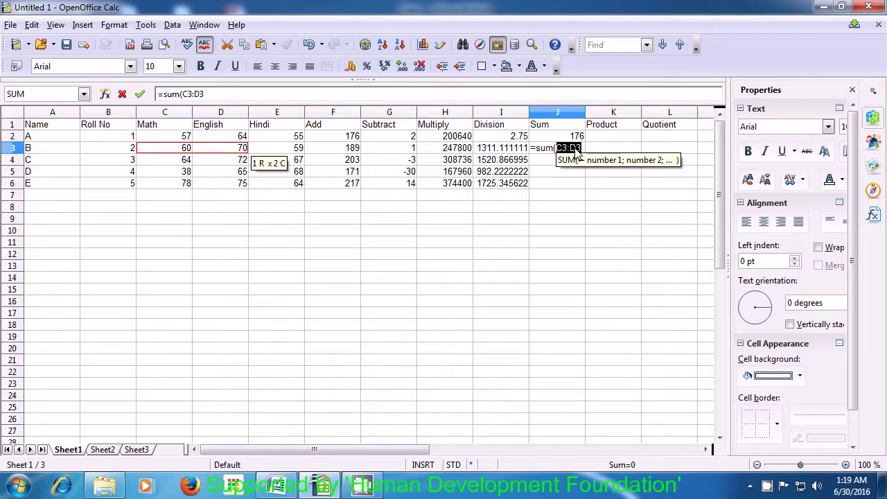
key(shift+Right)
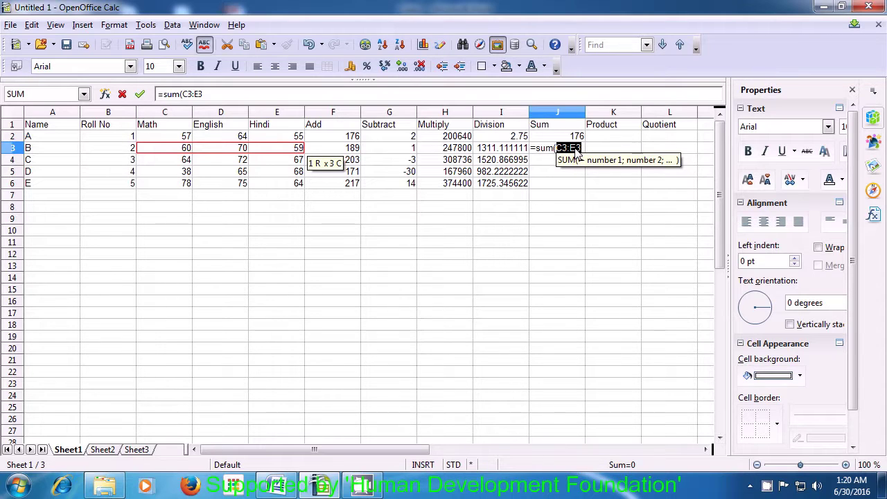
text())
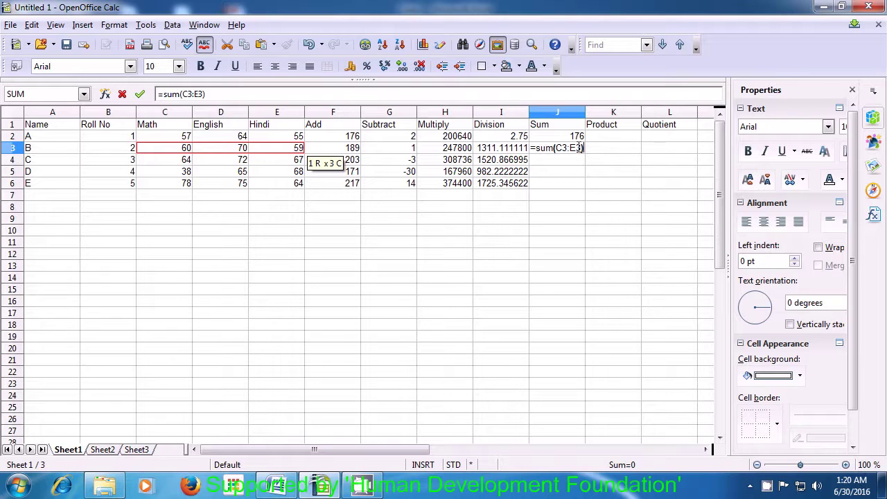
key(Return)
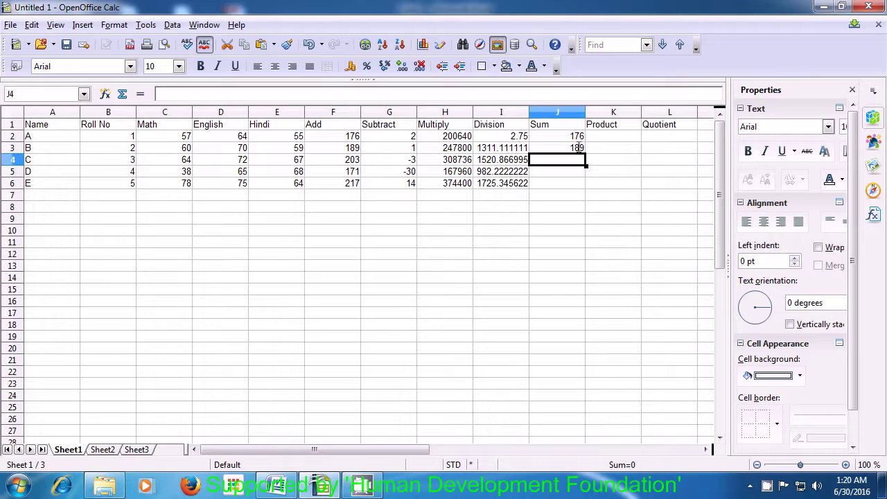
Step: Enter =SUM(C4:E4) in J4 so student C's Sum shows 203
text(=)
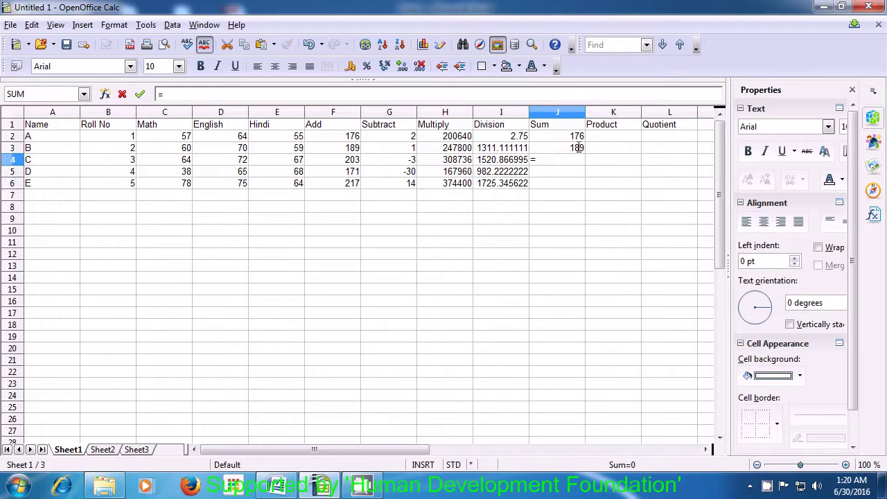
text(su)
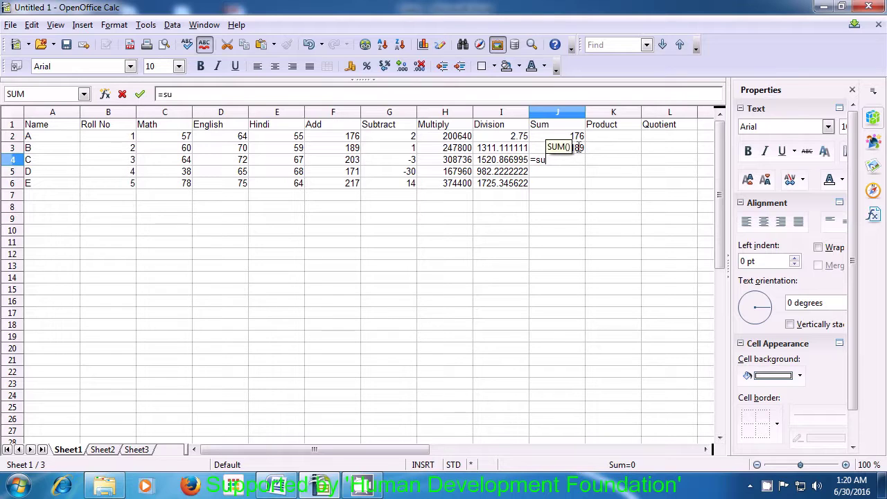
text(m)
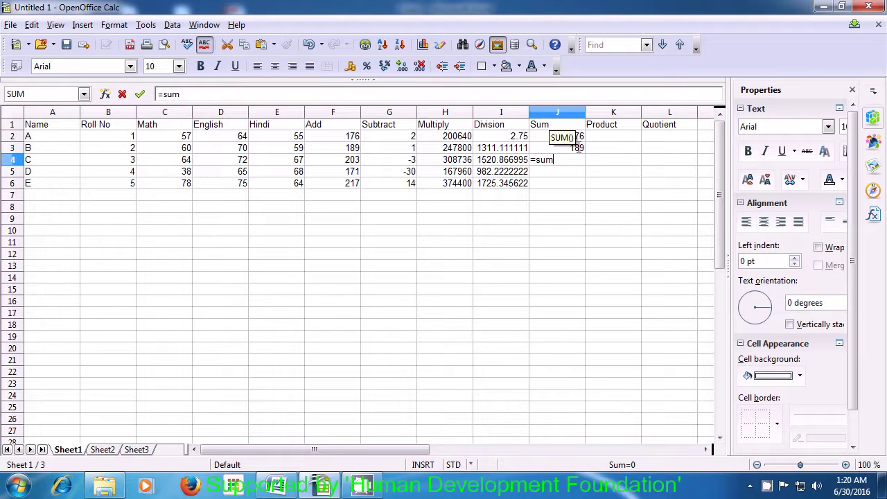
text(()
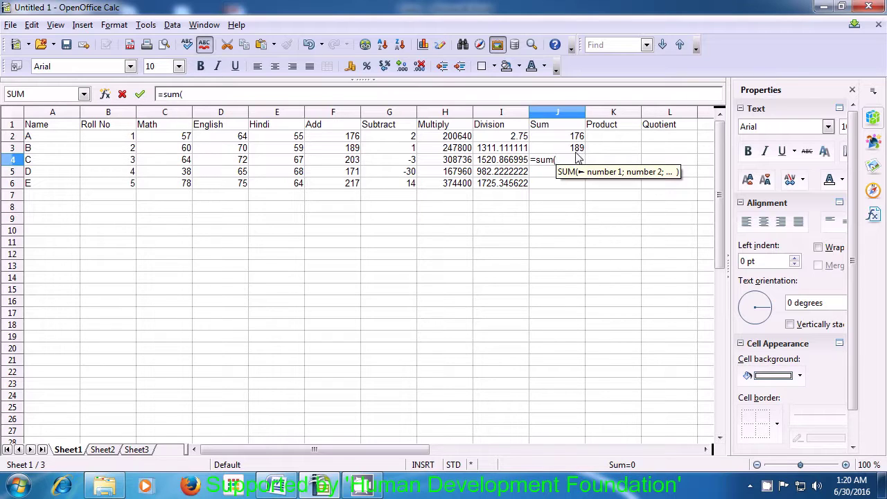
click(166, 164)
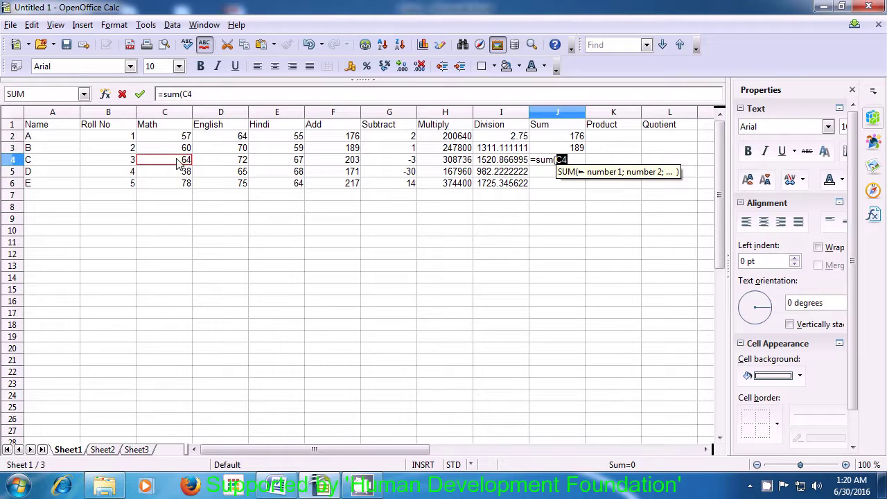
drag(166, 163, 277, 162)
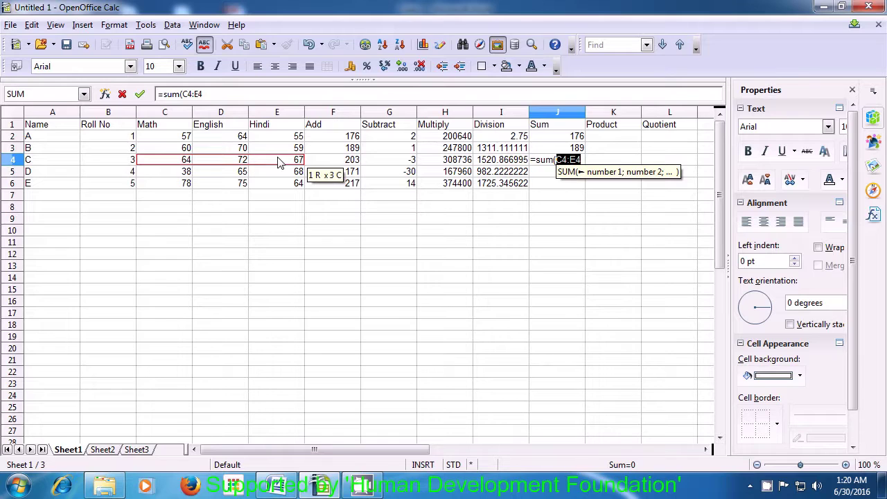
text())
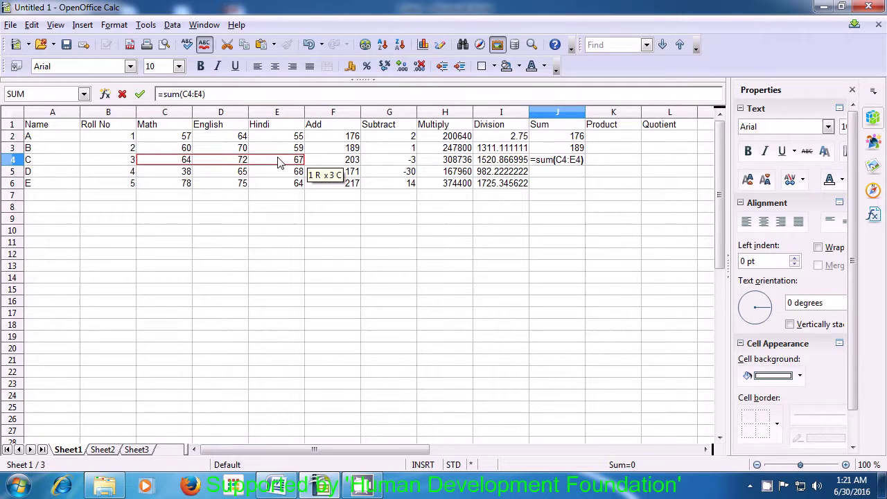
key(Return)
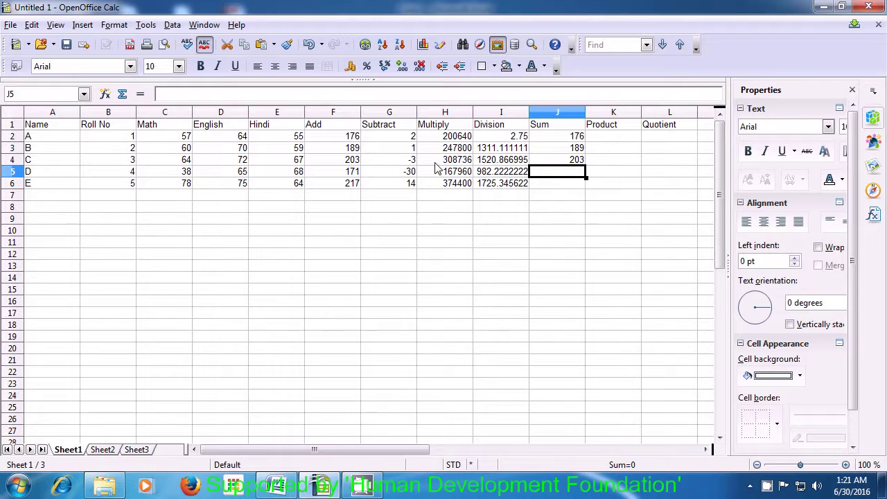
click(574, 161)
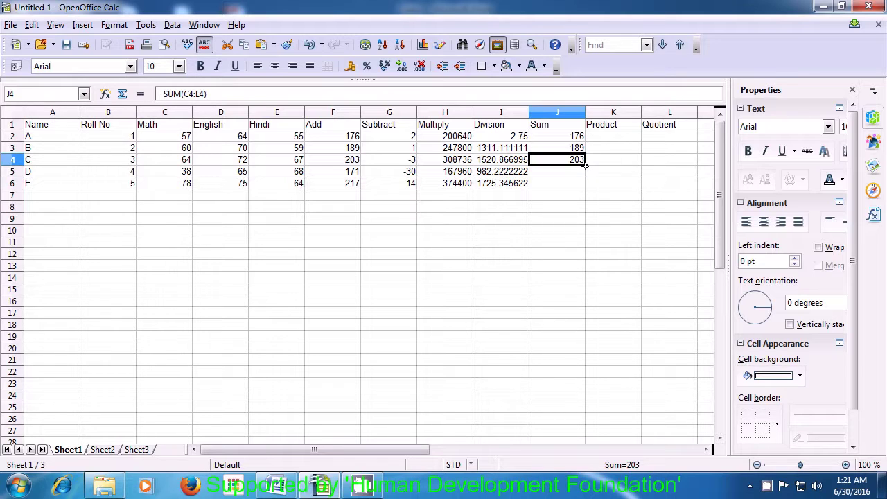
Step: Fill J4's sum formula down to J6 (171, 217), then start =sum in F7
drag(586, 165, 586, 187)
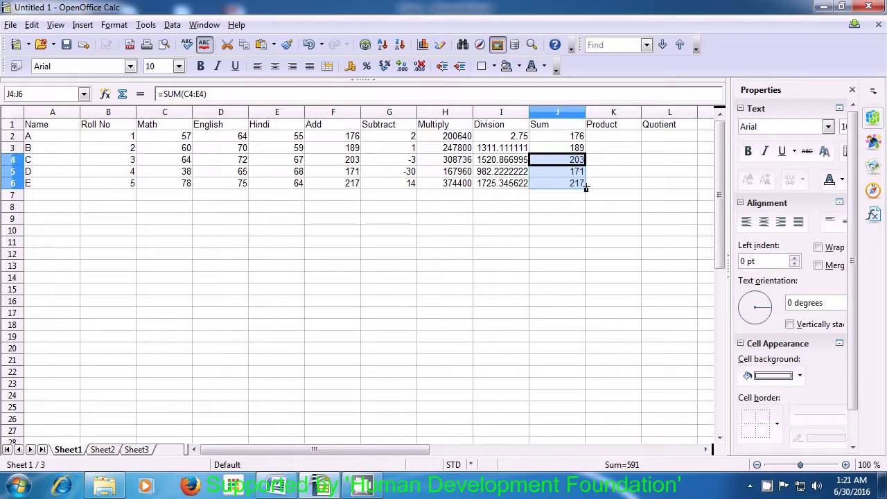
click(339, 200)
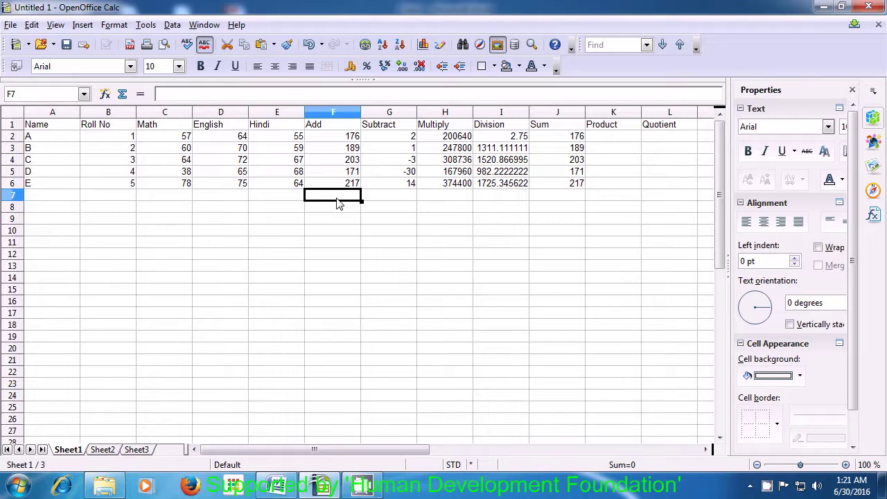
text(=)
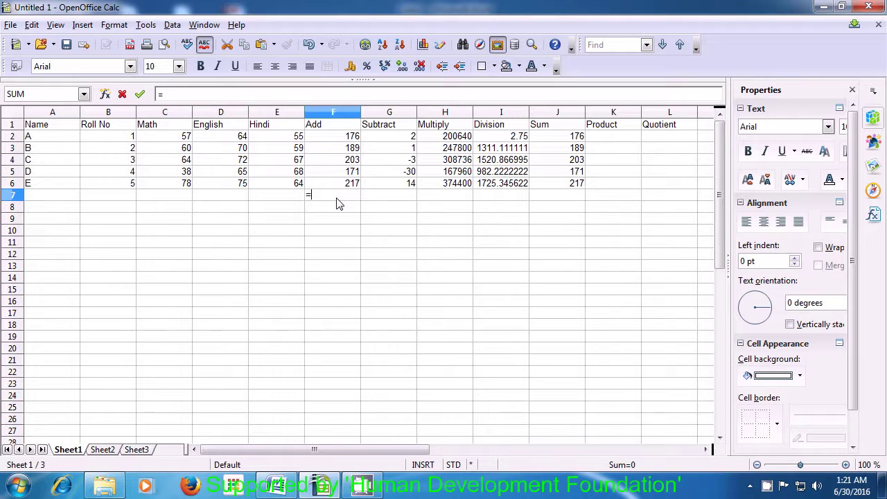
text(sum)
Step: Complete =SUM(F2:F6) in F7 so the Add column total shows 956
text(()
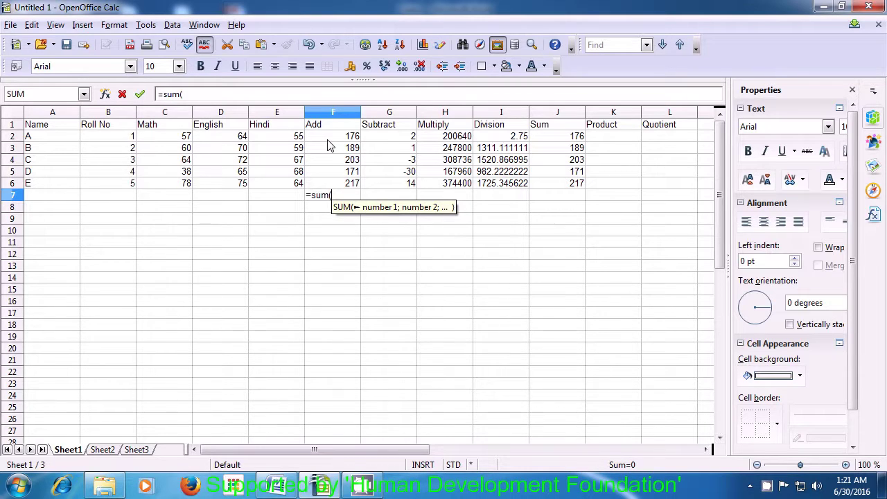
drag(328, 141, 332, 185)
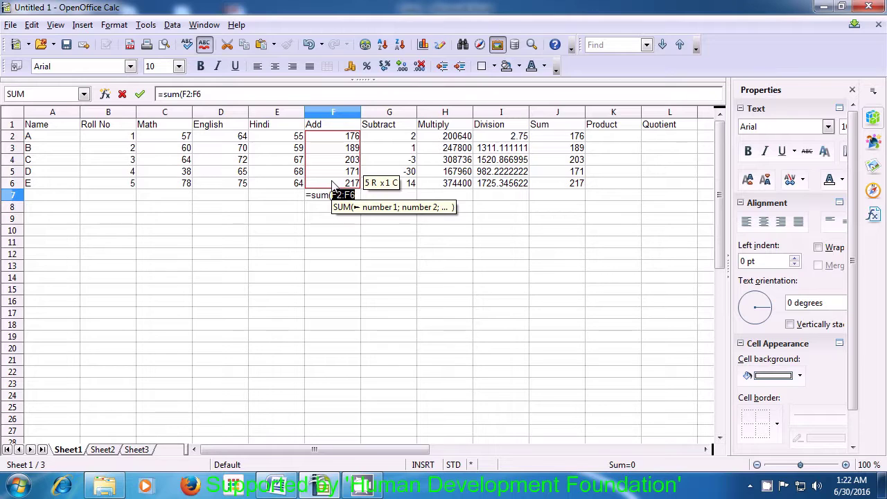
text())
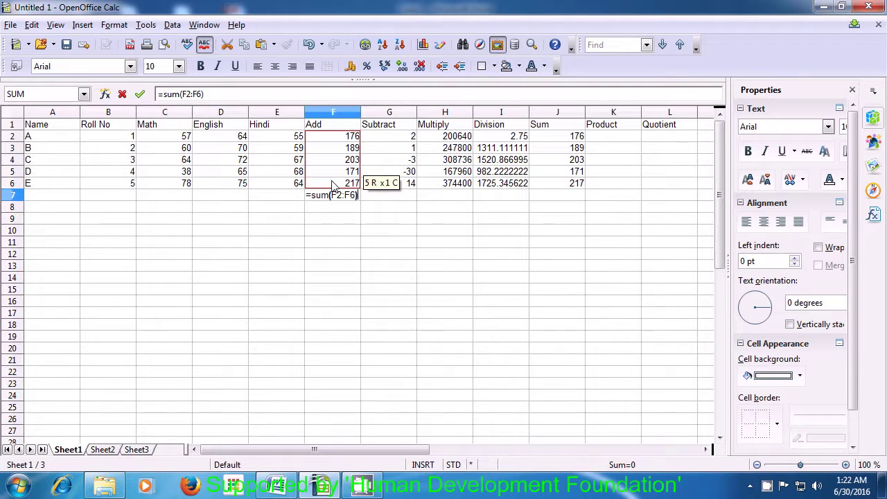
key(Return)
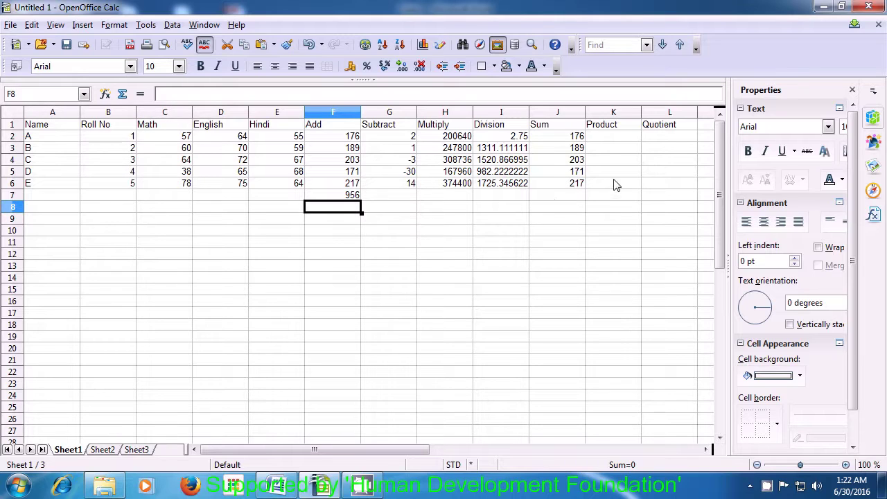
click(619, 141)
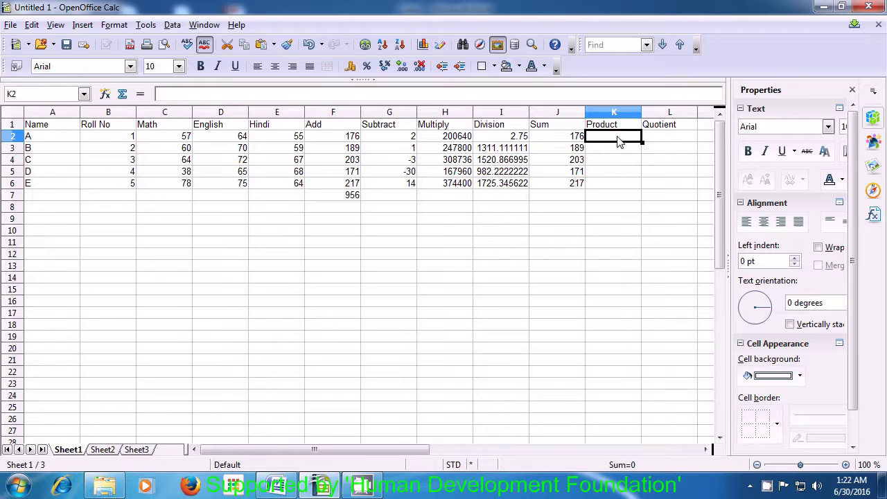
Step: Enter =PRODUCT(C2;E2) in K2 so student A's Product shows 3135
text(=)
text(p)
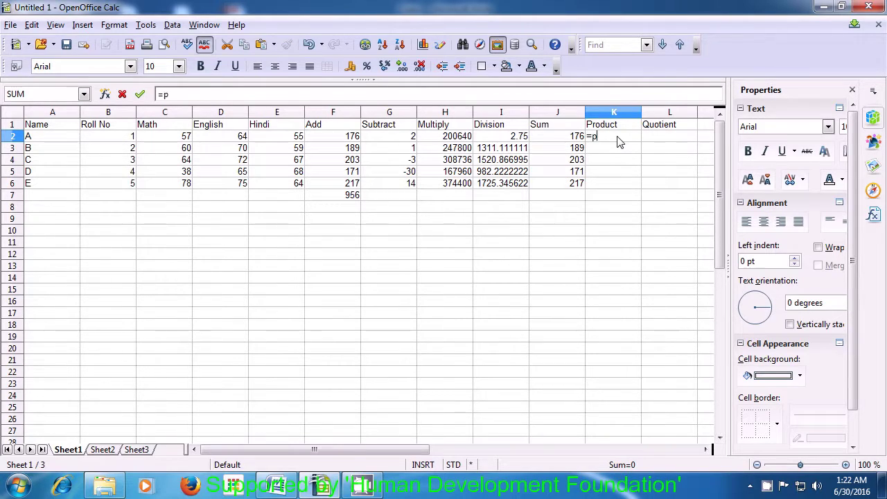
text(r)
text(od)
text(uct)
text(()
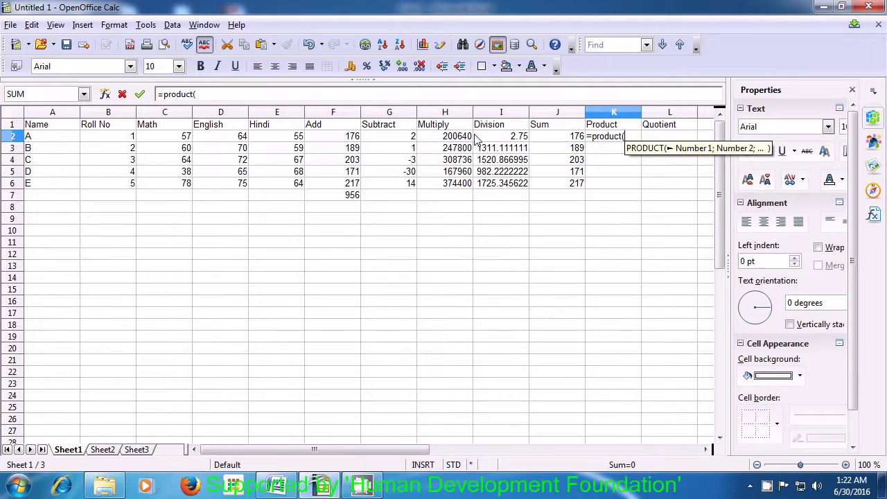
click(175, 141)
text(;)
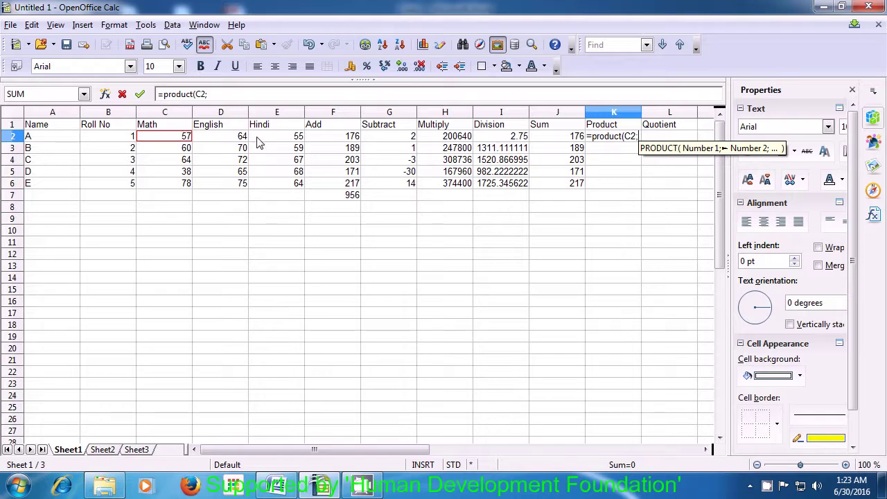
click(279, 140)
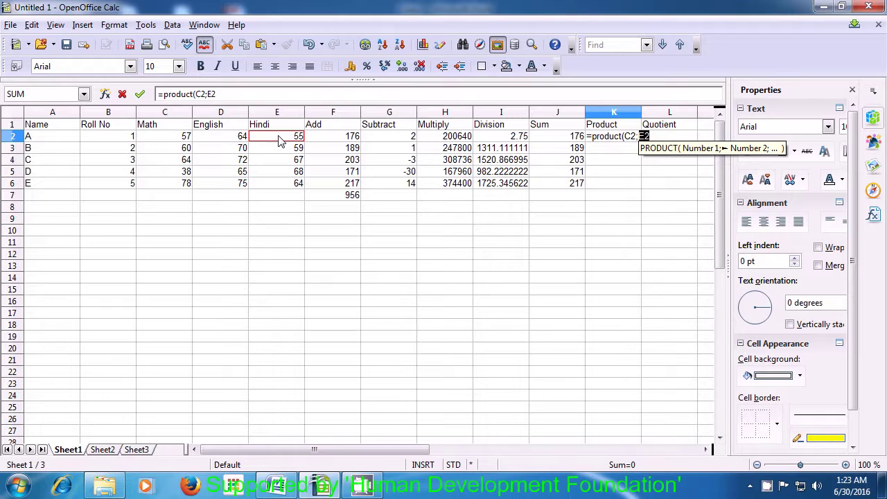
text())
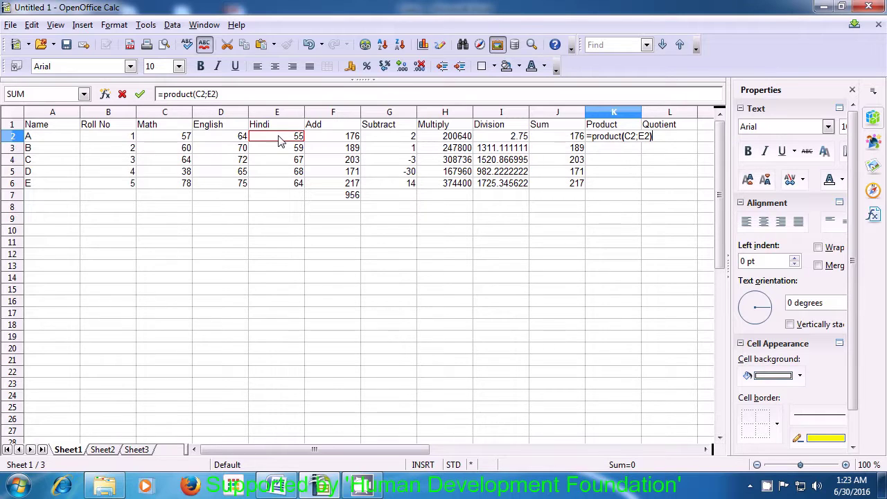
key(Return)
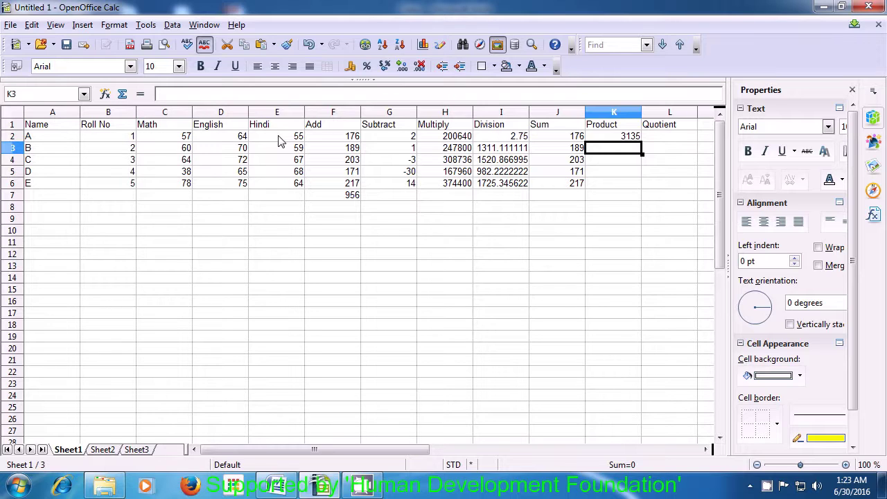
text(=)
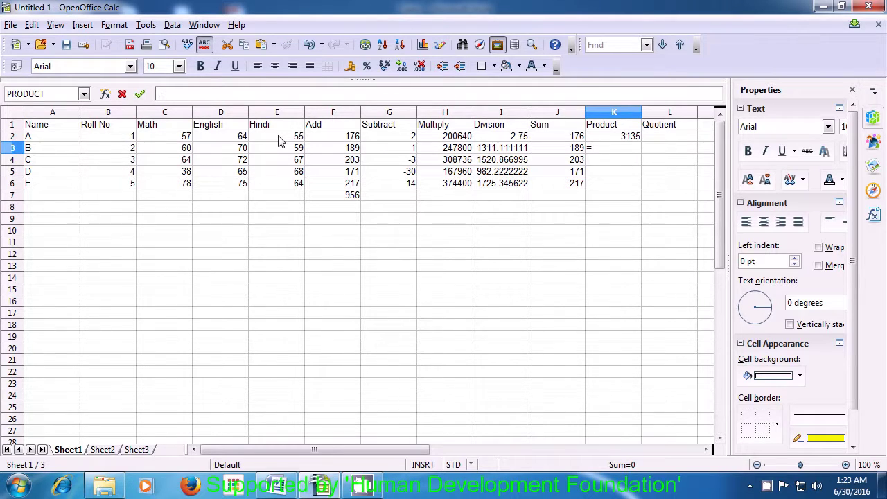
text(product)
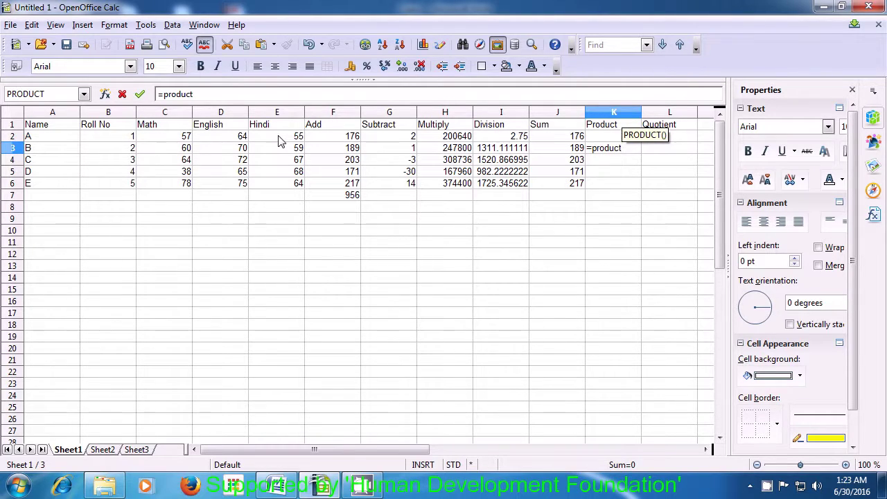
text(()
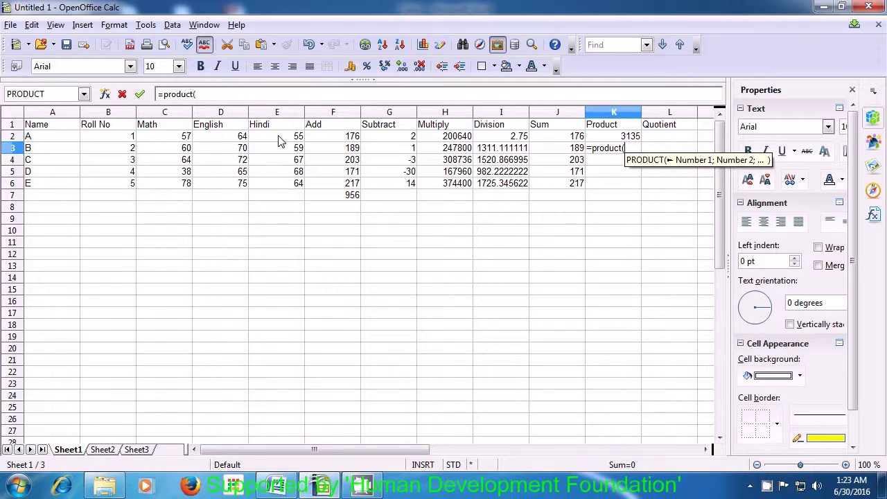
Step: Build =PRODUCT(C3;E3) in K3 using arrow keys, giving 3540 for student B
key(Left)
key(Left)
key(Left)
key(Left)
key(Left)
key(Left)
key(Left)
key(Left)
text(;)
key(Right)
key(Right)
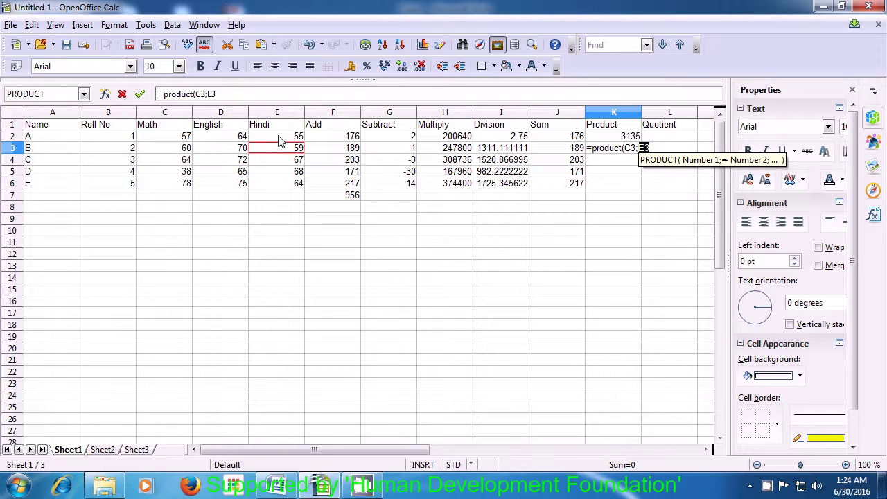
text())
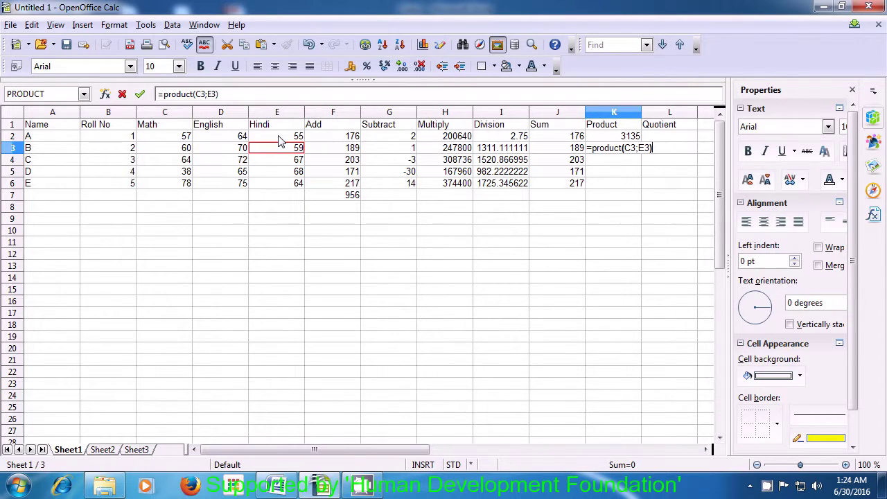
key(Return)
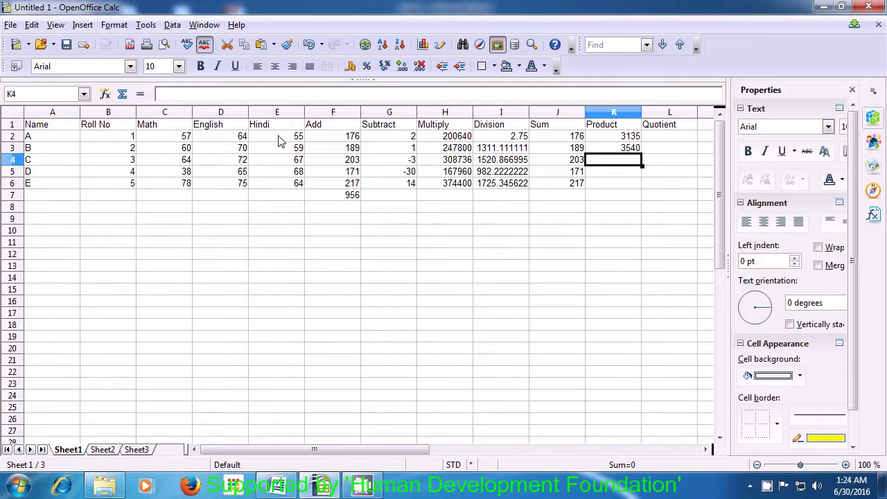
text(=)
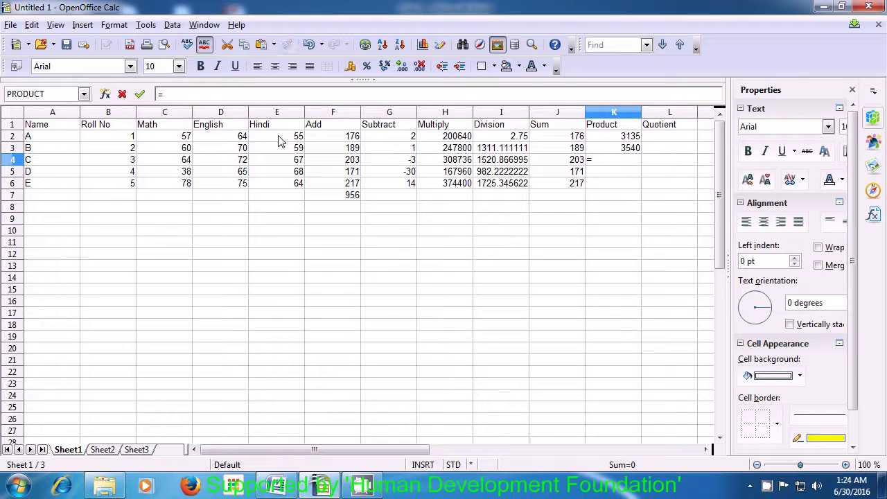
text(produc)
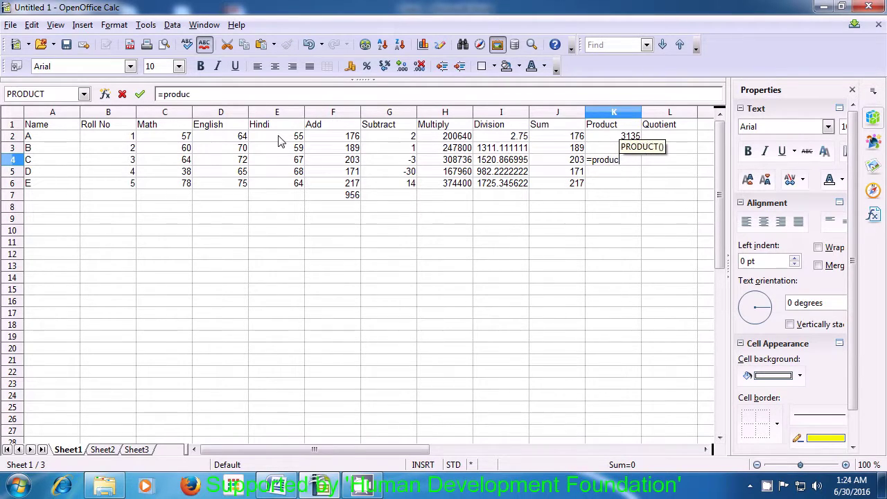
text(t)
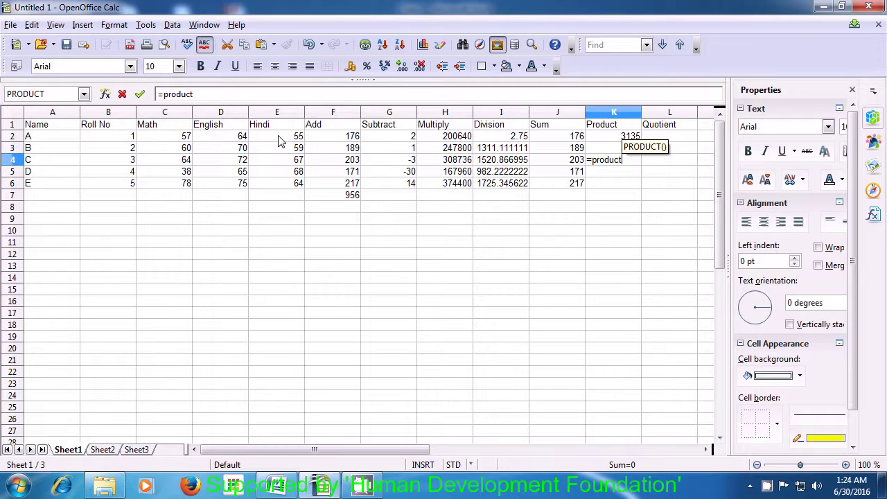
text(()
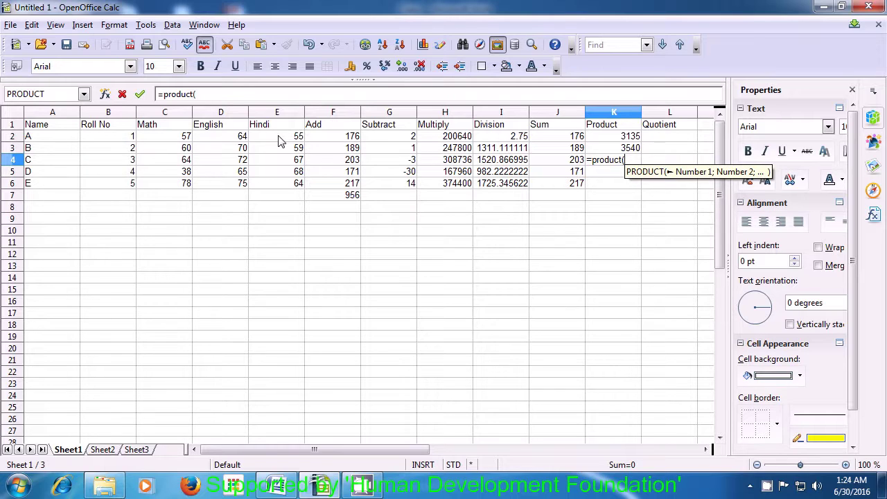
Step: Enter =PRODUCT(C4:E4) in K4, showing 308736 for student C
key(Left)
key(Left)
key(Left)
key(Left)
key(Left)
key(Left)
key(Left)
key(Left)
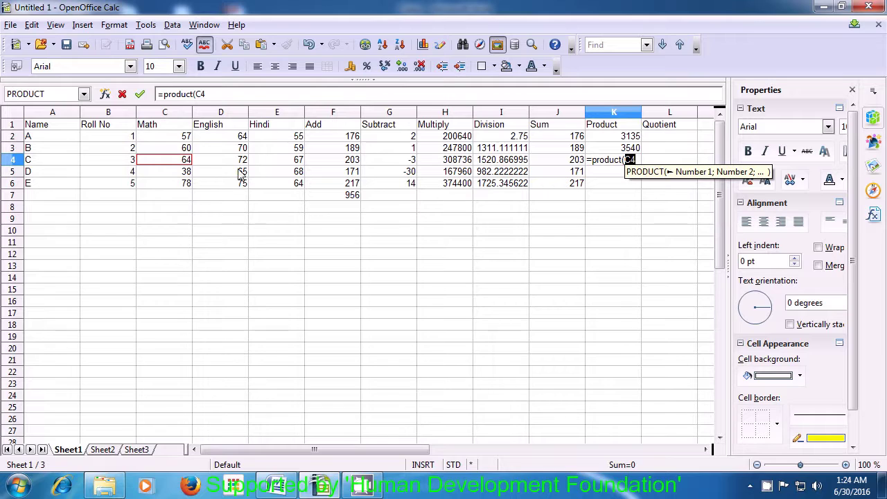
drag(181, 165, 272, 167)
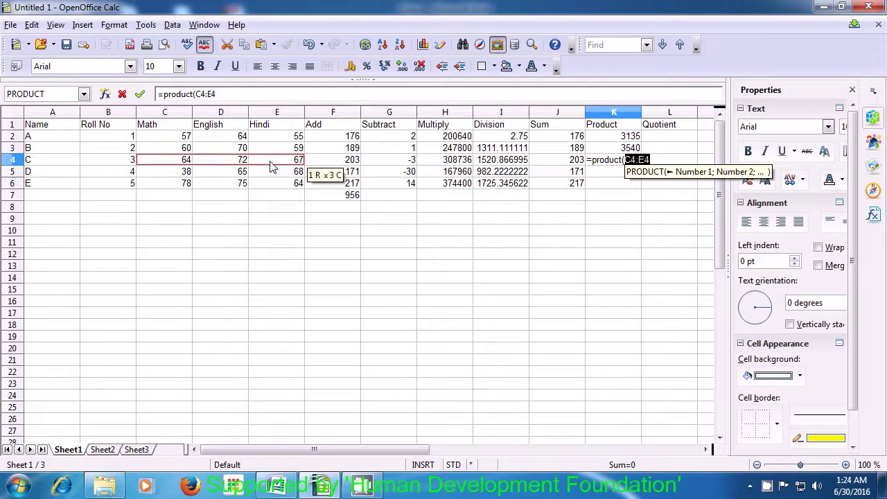
text())
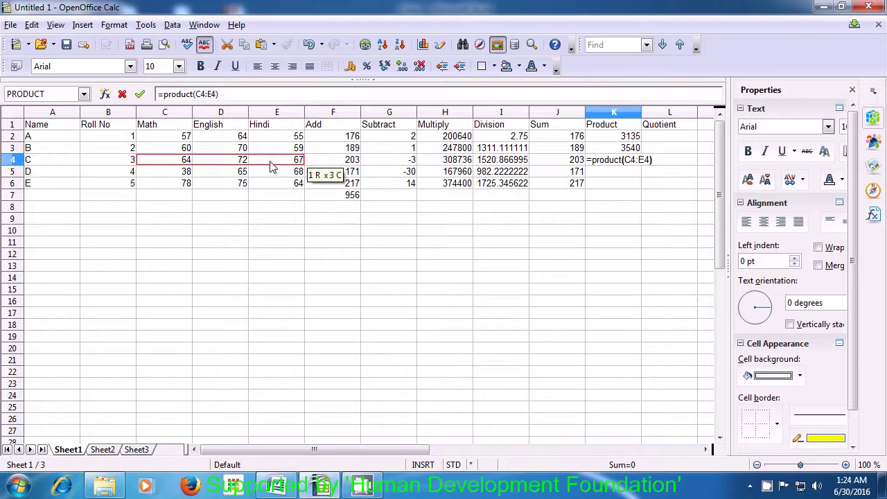
key(Return)
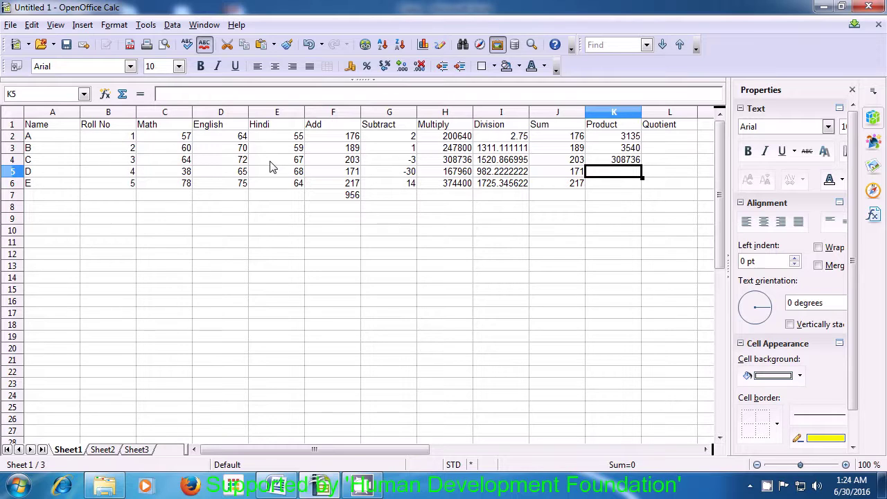
key(Up)
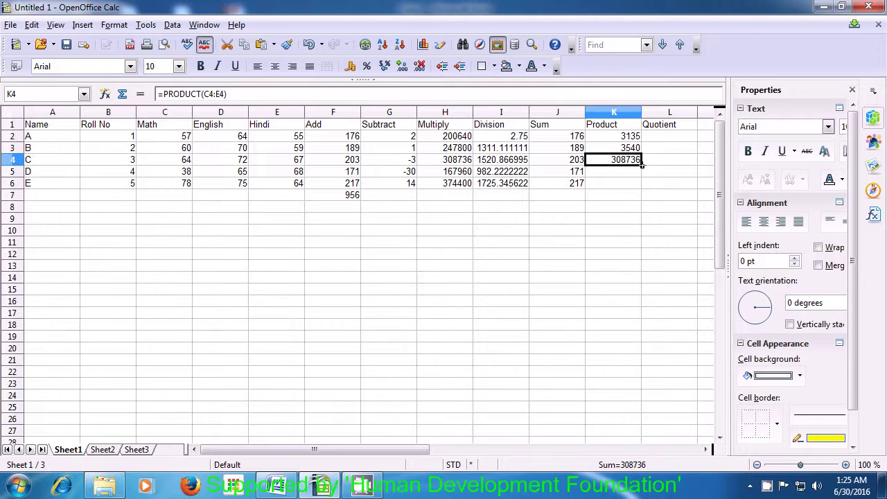
Step: Fill K4's PRODUCT formula down to K6, giving 167960 and 374400
drag(642, 165, 643, 187)
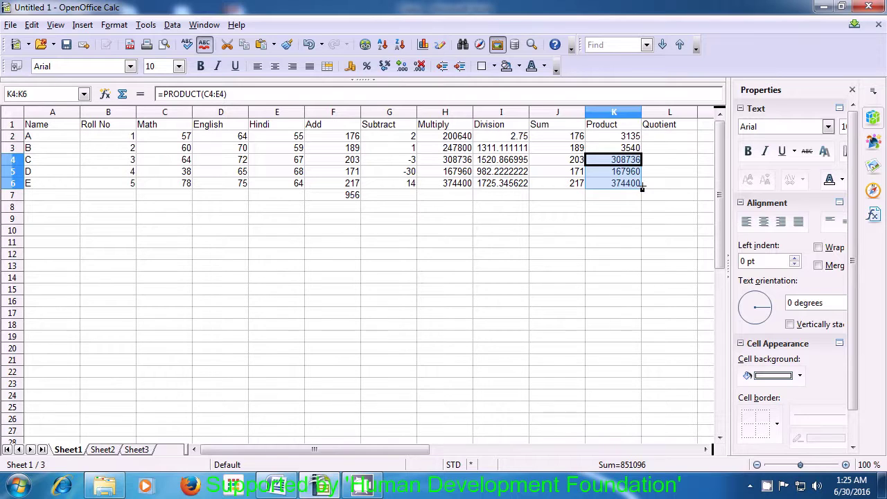
Step: Enter =QUOTIENT(K2;E2) in L2, dividing Product by the Hindi mark to return 57
click(660, 138)
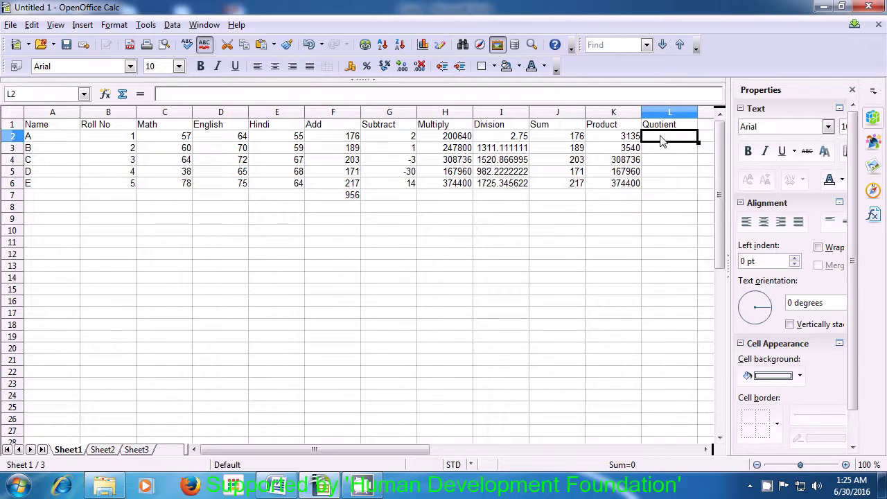
text(=q)
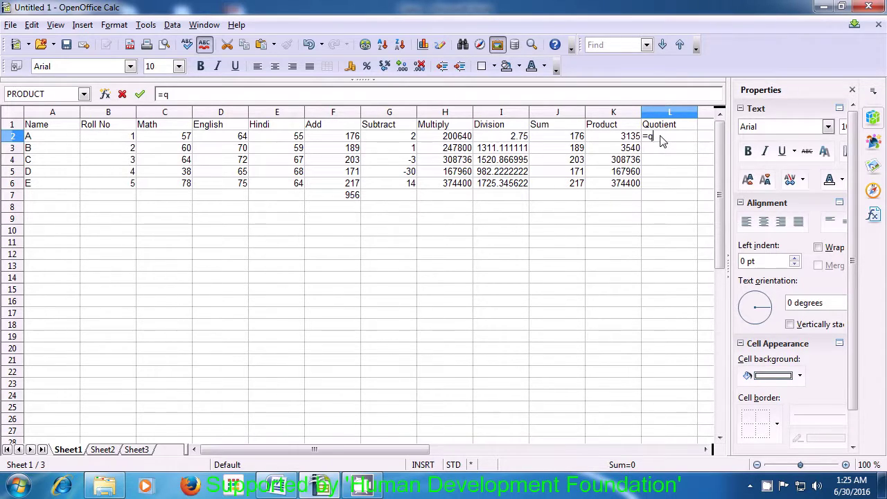
text(uotient)
text(()
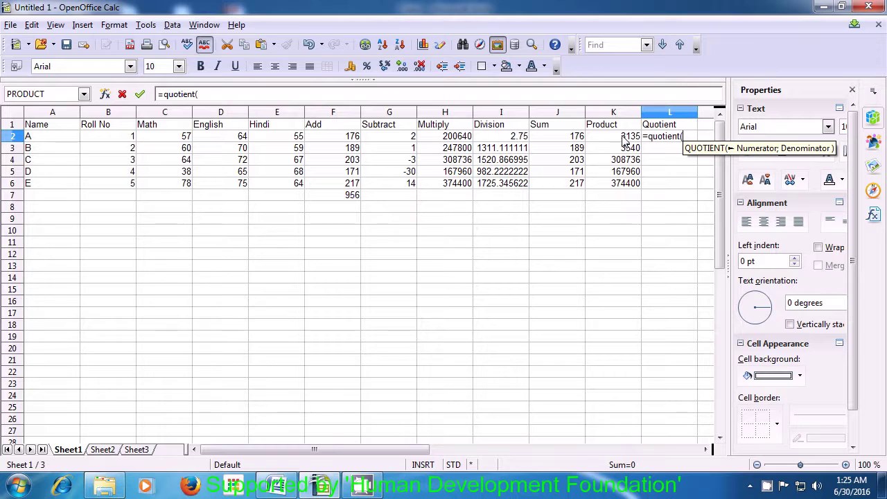
click(625, 141)
text(;)
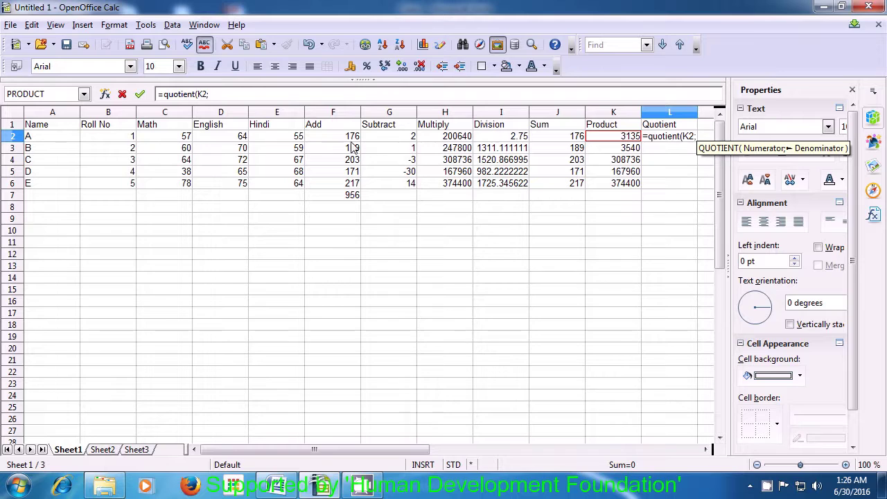
click(298, 138)
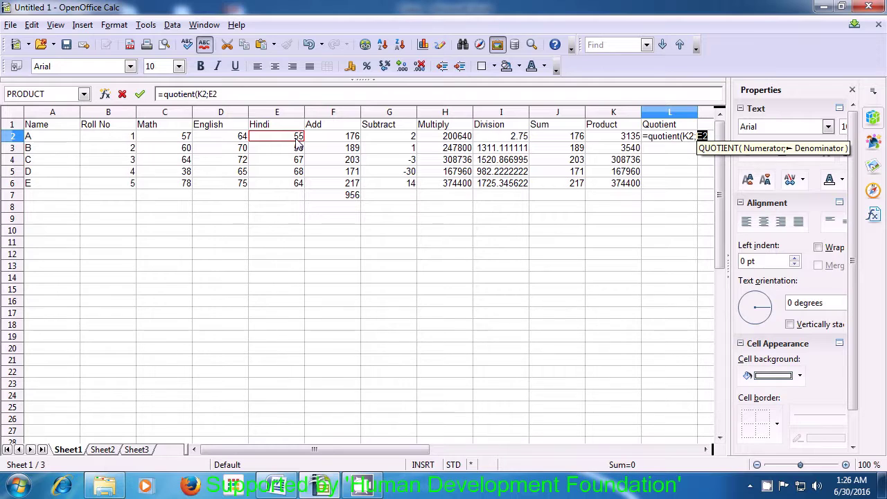
text())
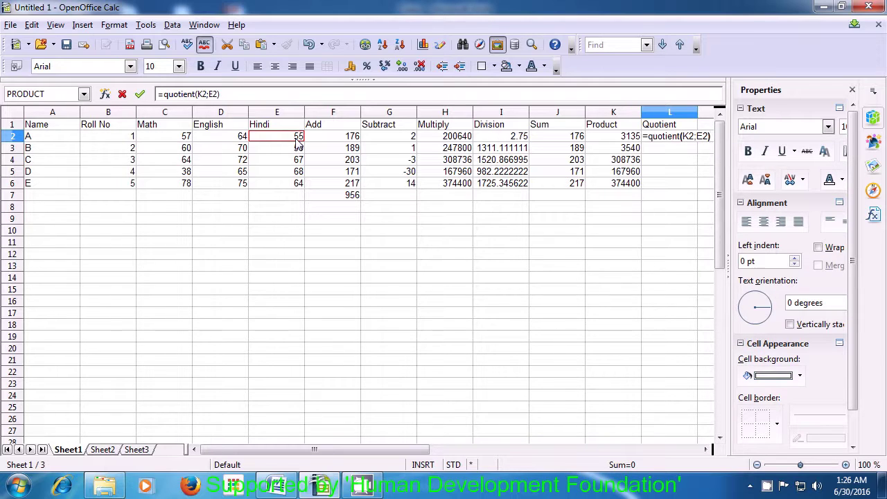
key(Return)
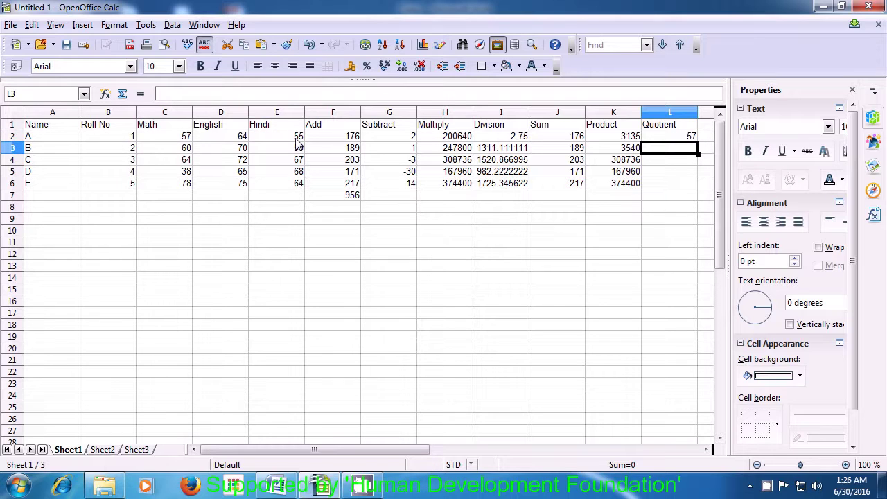
key(Up)
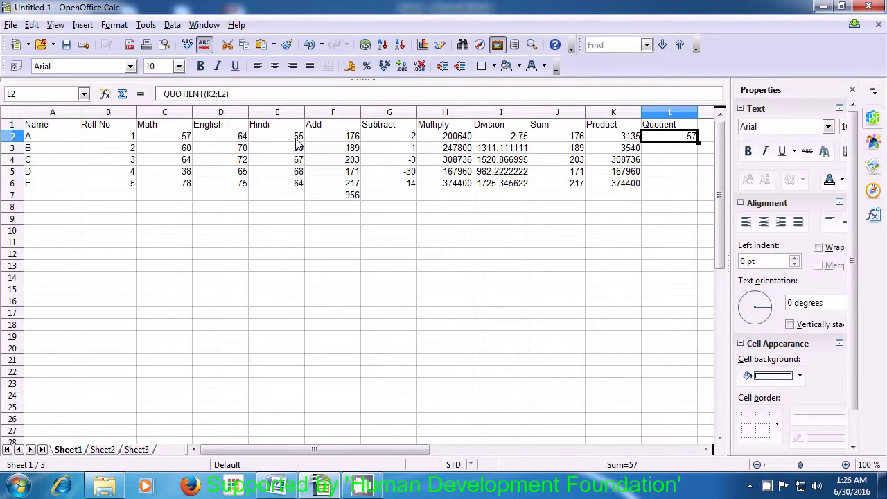
key(Down)
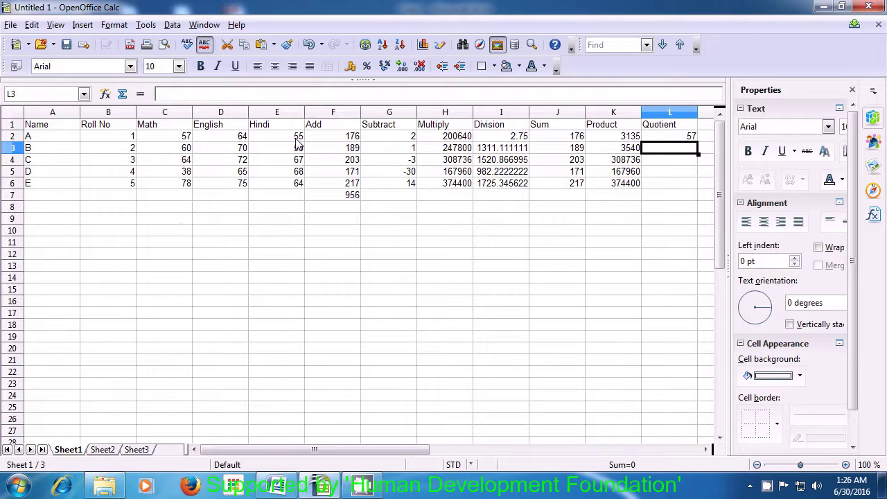
Step: Enter =QUOTIENT(H3;C3) in L3, dividing Multiply by the Math mark to return 4130
text(=)
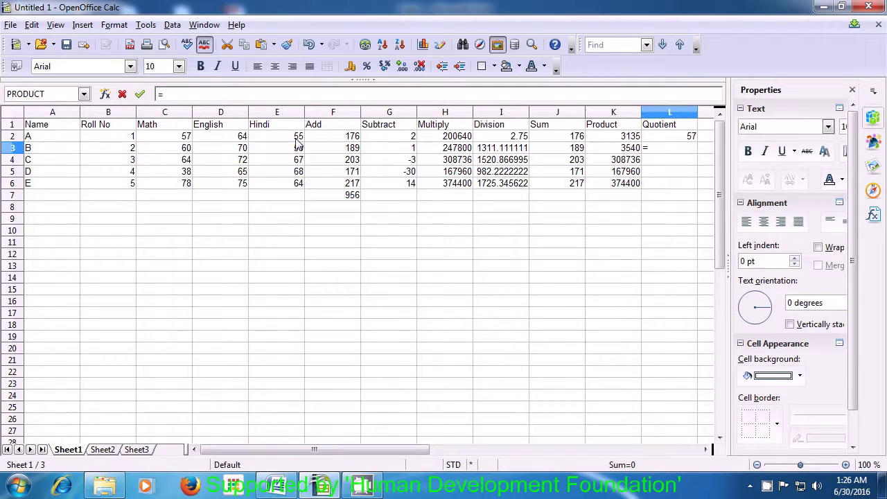
text(quo)
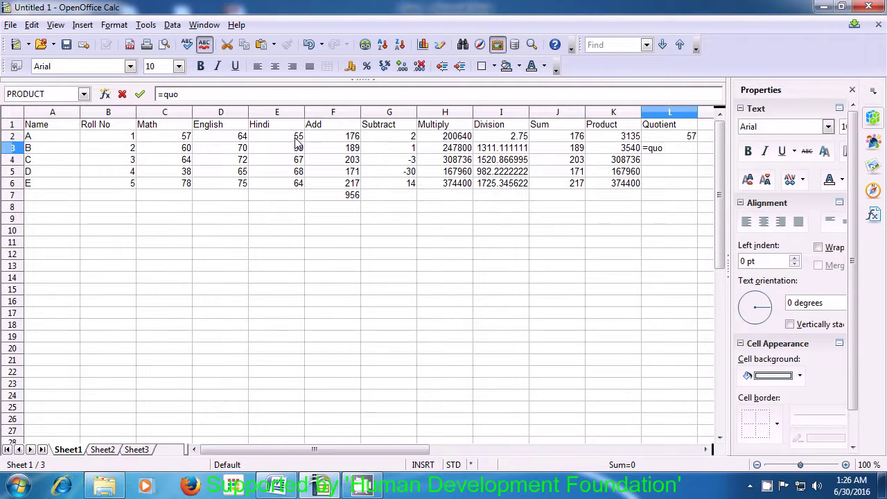
text(tient)
text(()
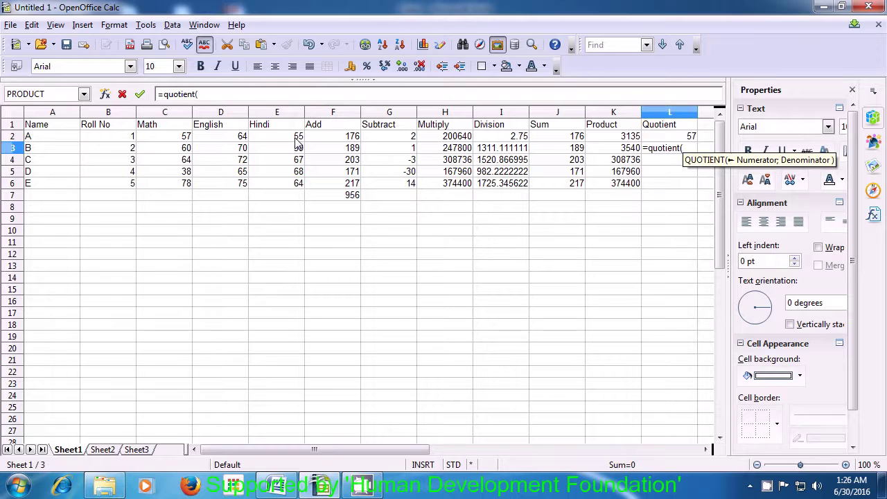
click(450, 151)
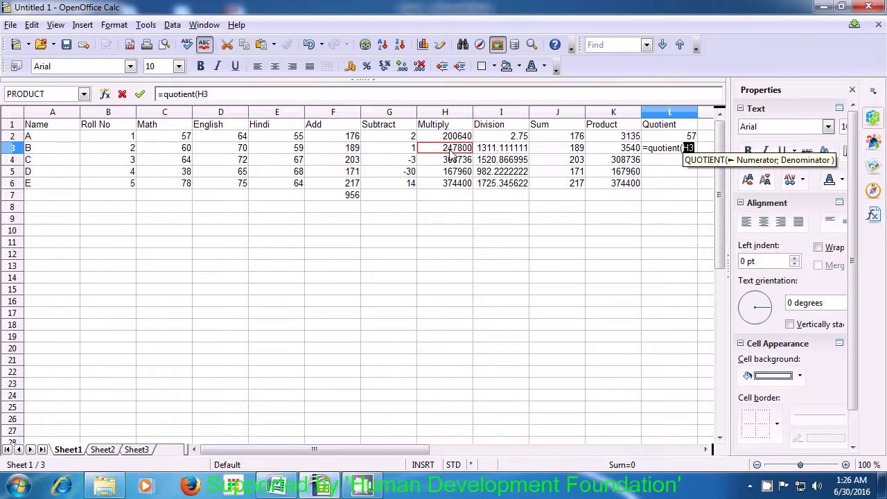
text(;)
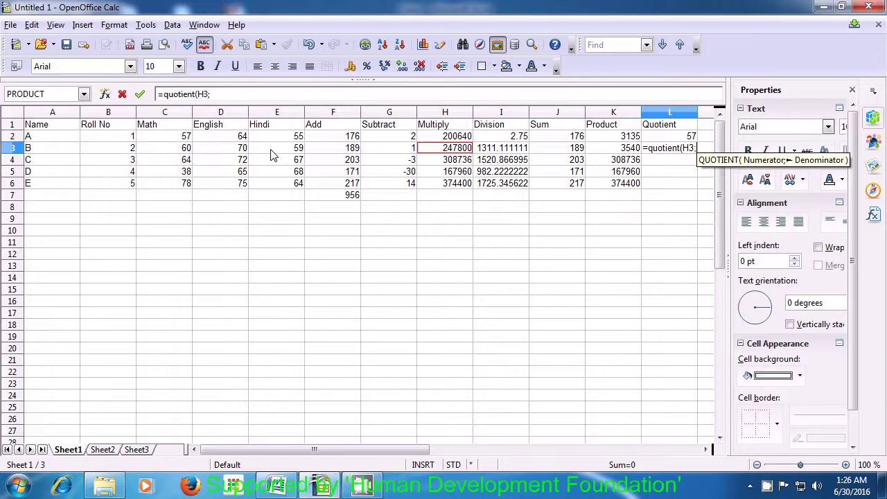
click(190, 155)
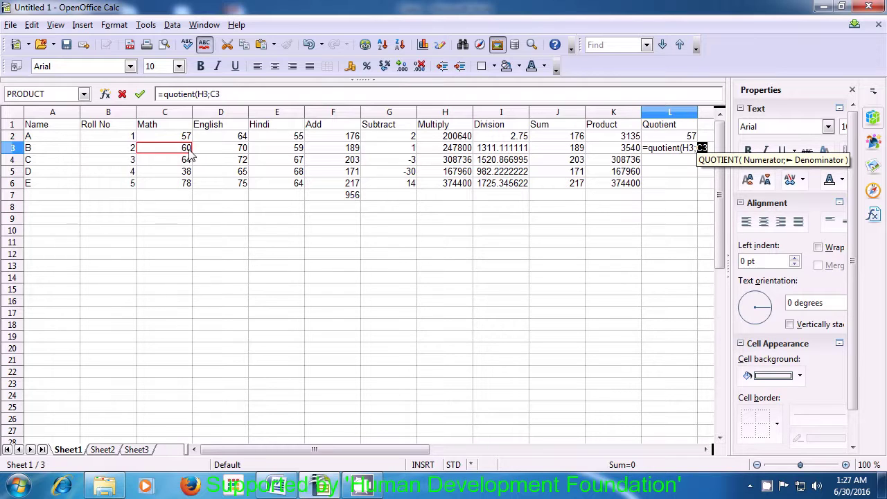
text())
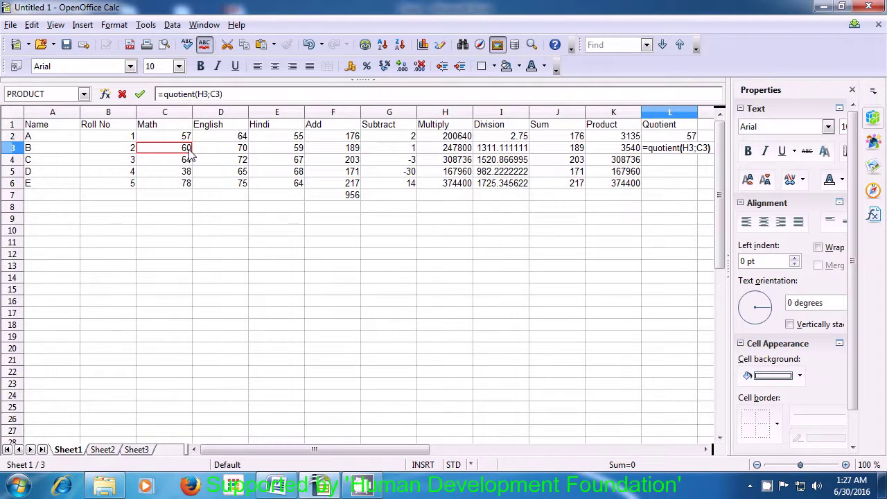
key(Return)
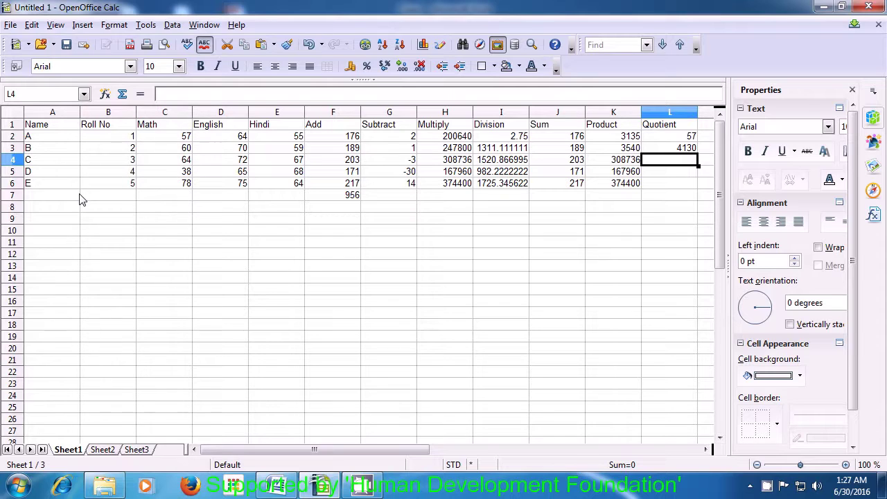
click(661, 148)
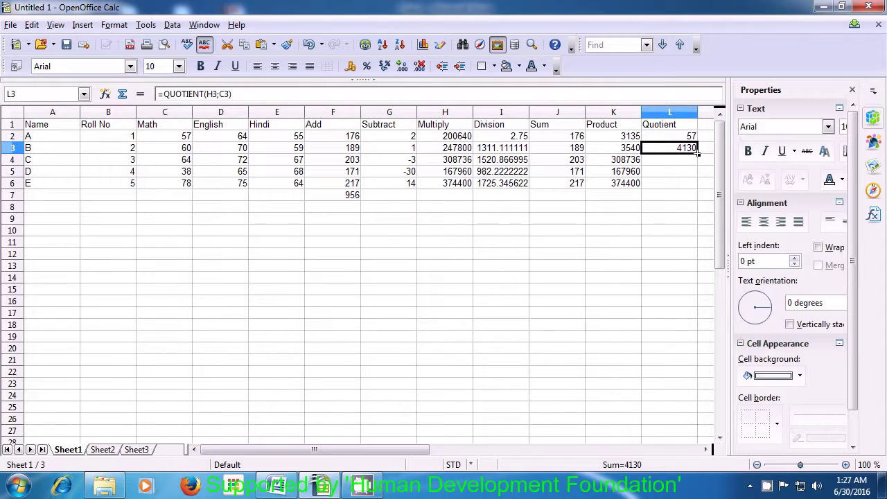
Step: Fill the L3 formula down through L6, giving 4824, 4420 and 4800
drag(697, 157, 699, 184)
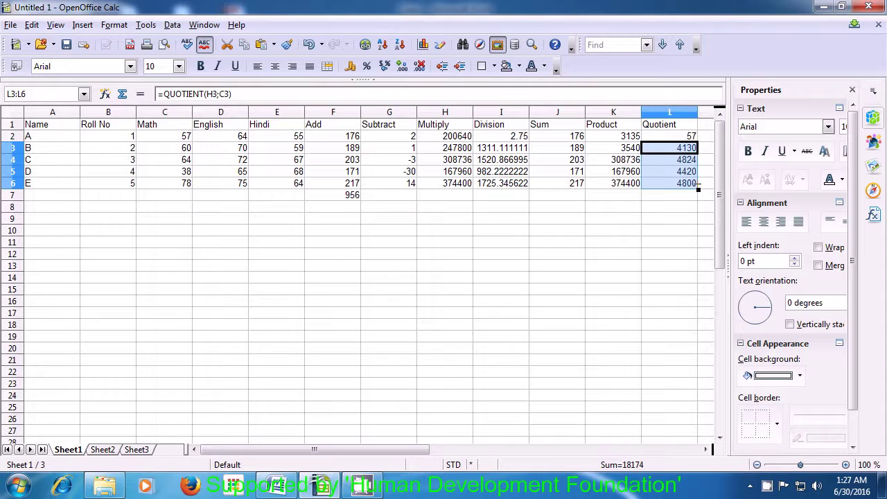
click(666, 197)
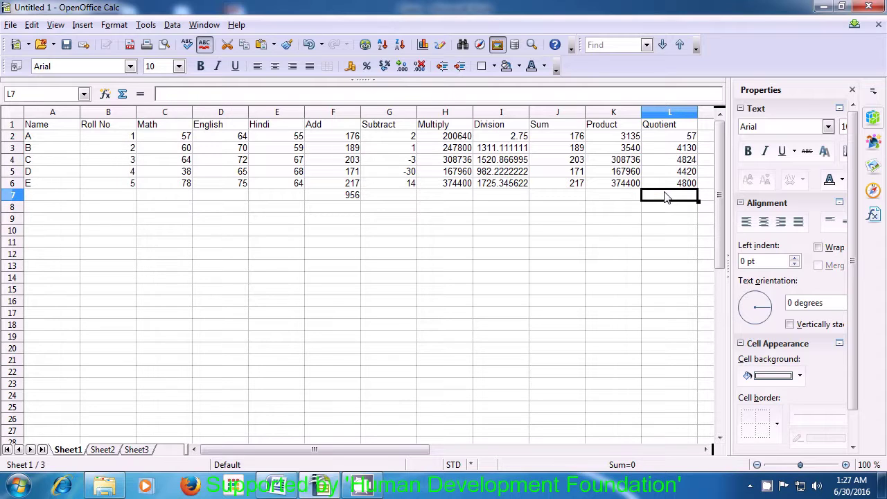